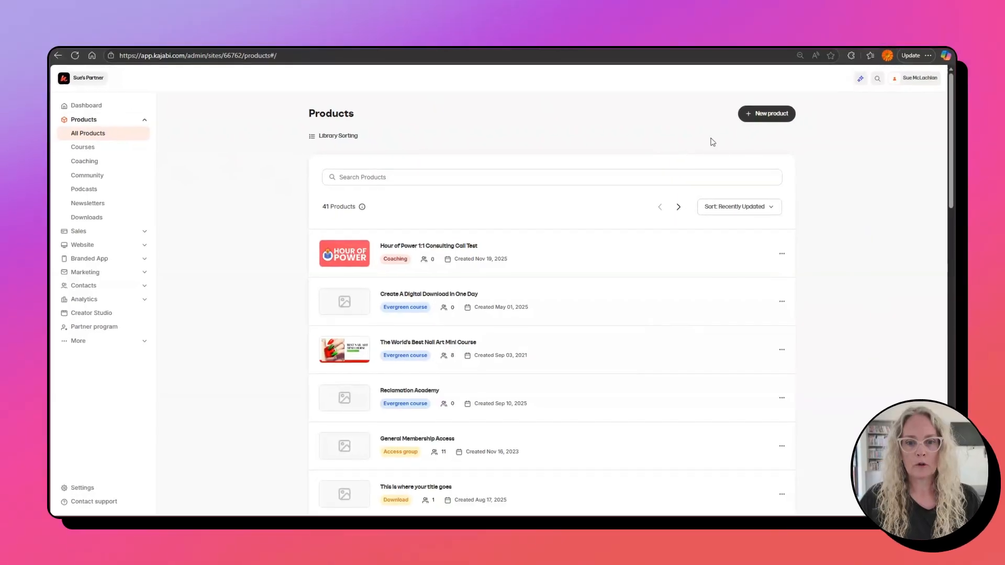
- Start creating a new product of the Coaching type
left_click(770, 115)
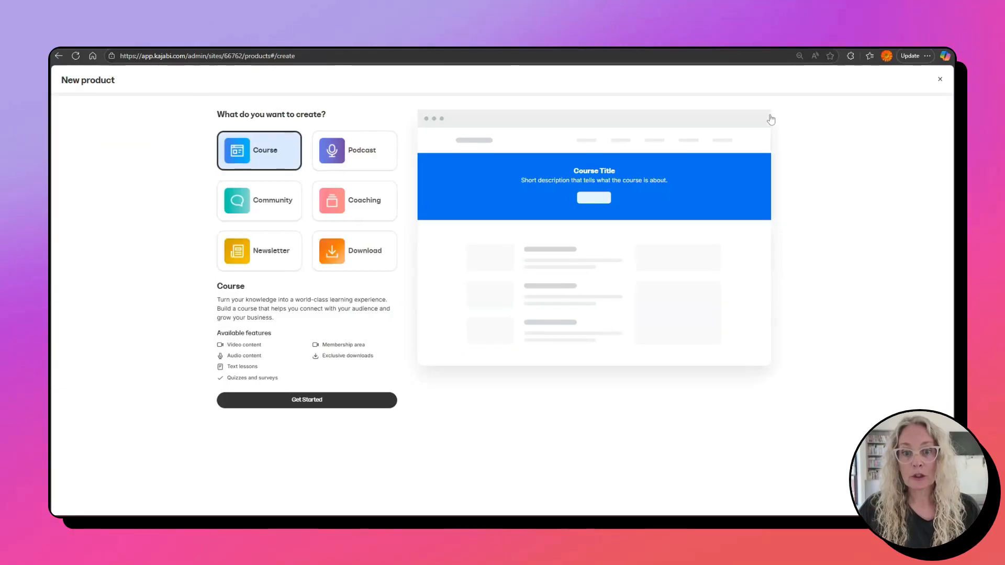
left_click(371, 205)
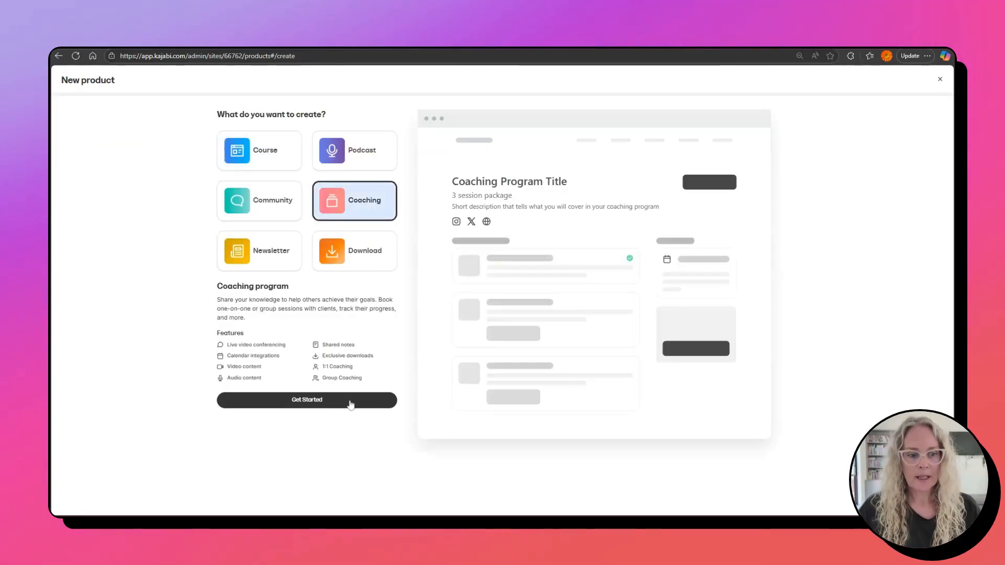
left_click(315, 403)
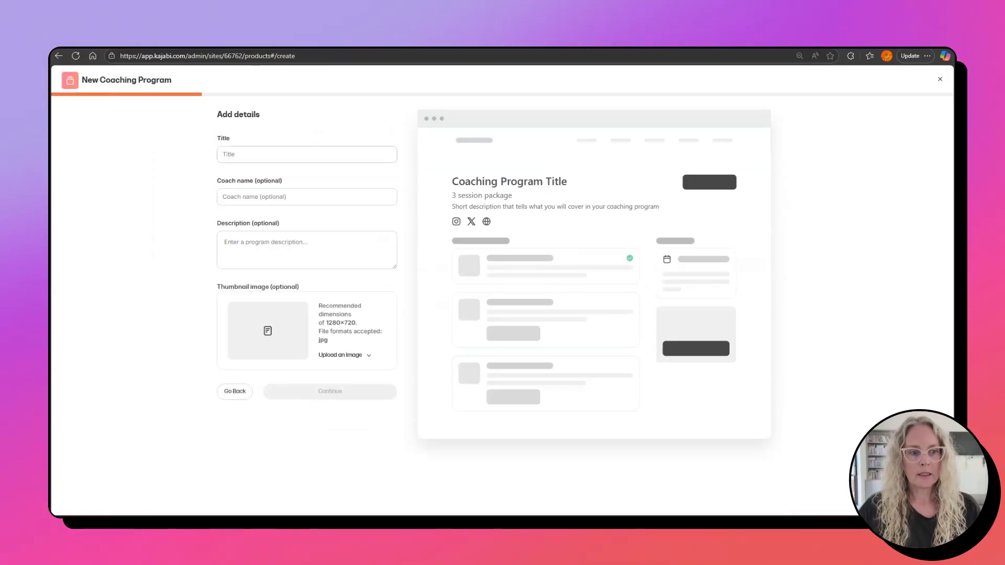
- Title the new coaching program "Hour of Power 1:1 Consultation"
left_click(243, 155)
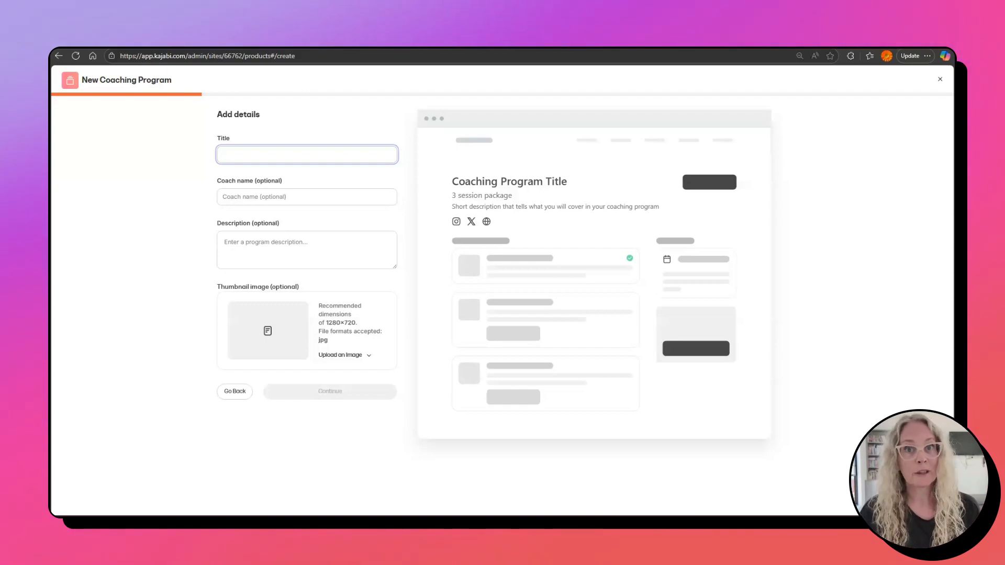
type("Hour")
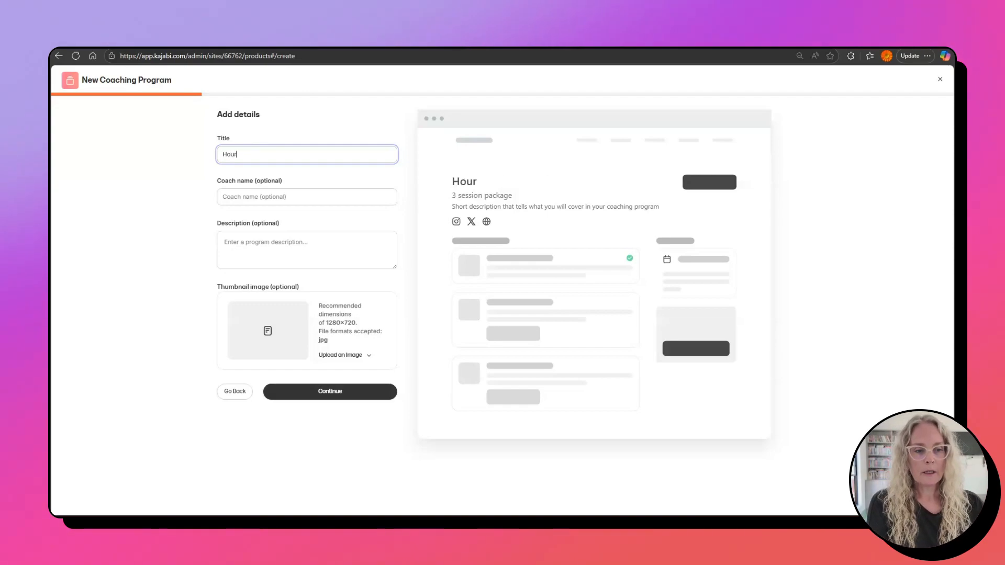
type(" of Power")
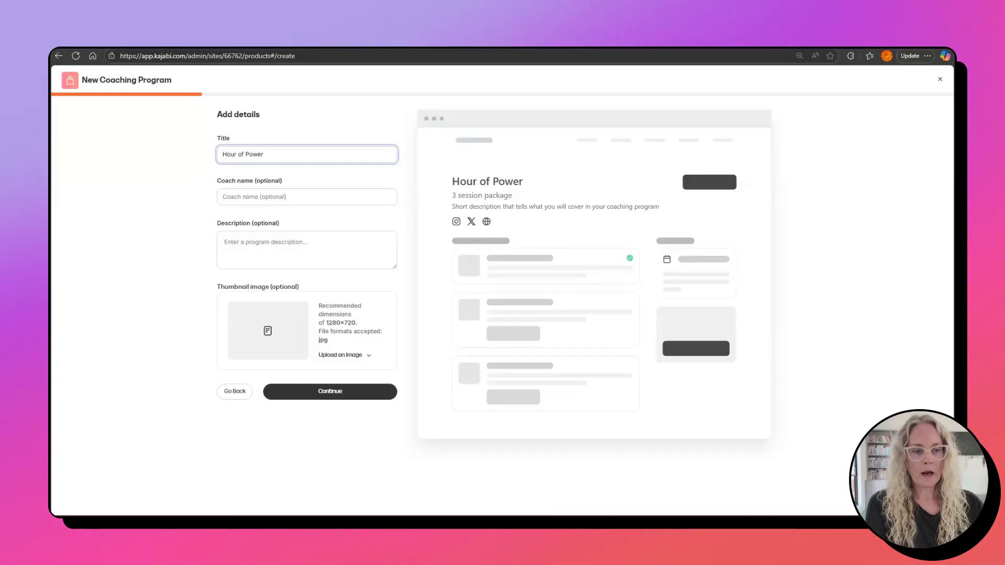
type(" 1:")
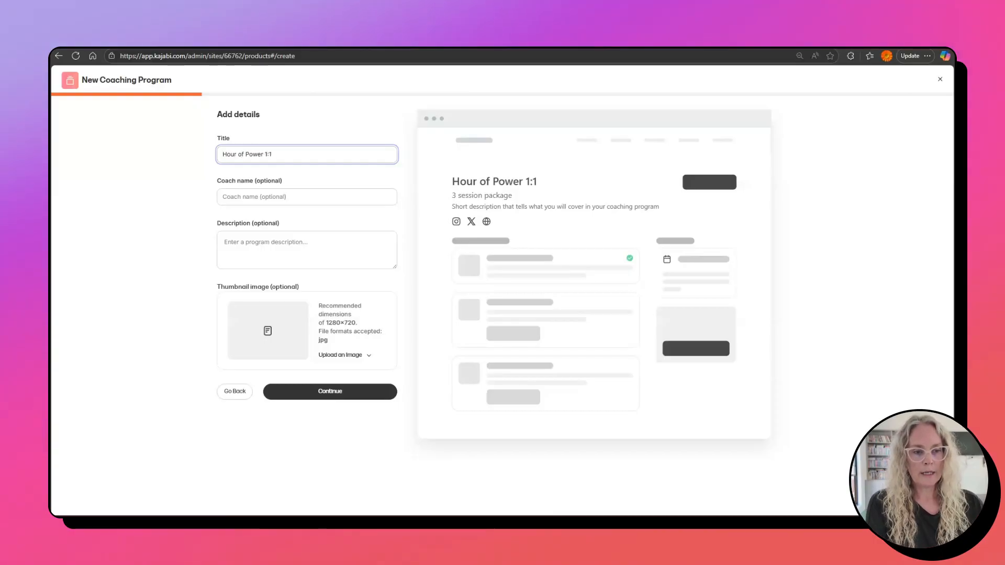
type("1 Consul")
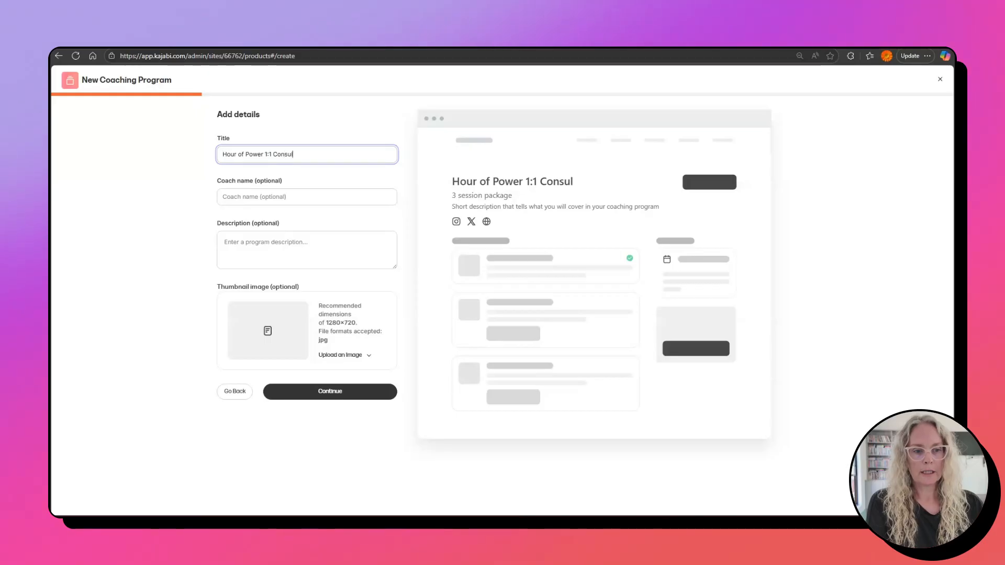
type("tation")
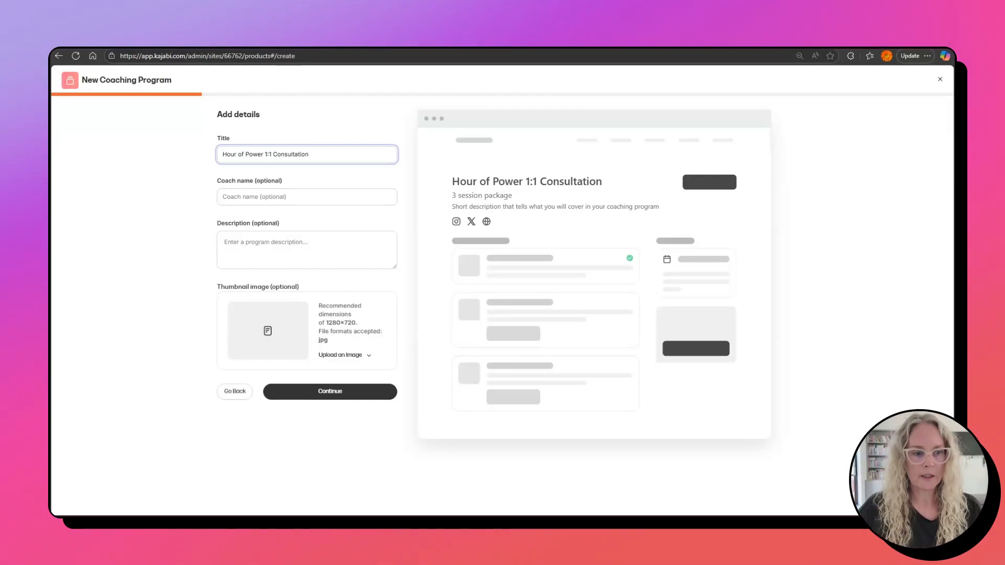
- Enter the coach's full name in the coaching program details
left_click(235, 197)
type("Sue")
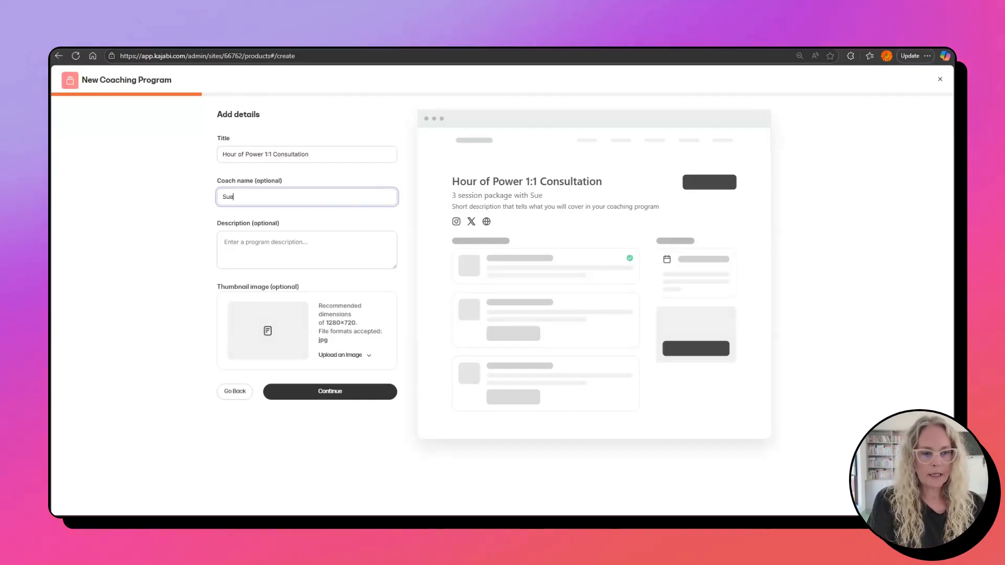
type(" M")
key("Tab")
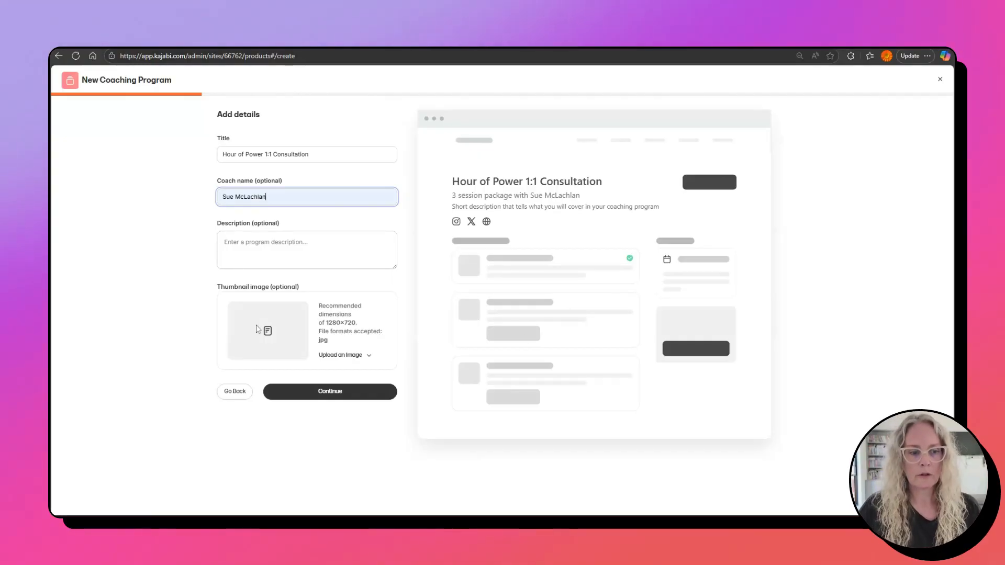
- Upload the new hour of power thumbnail PNG from the device as the program's thumbnail image and continue to the program options
left_click(341, 355)
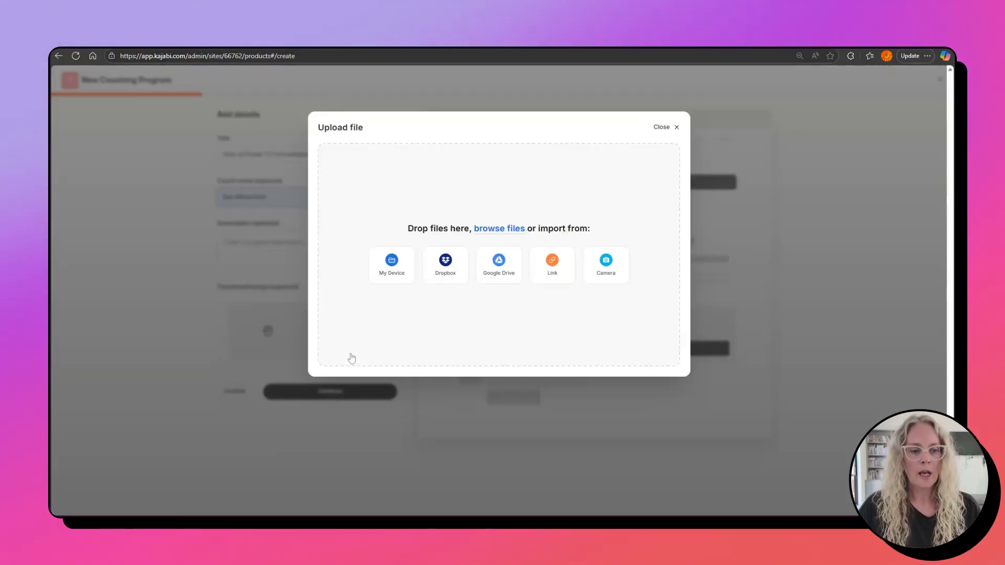
left_click(392, 276)
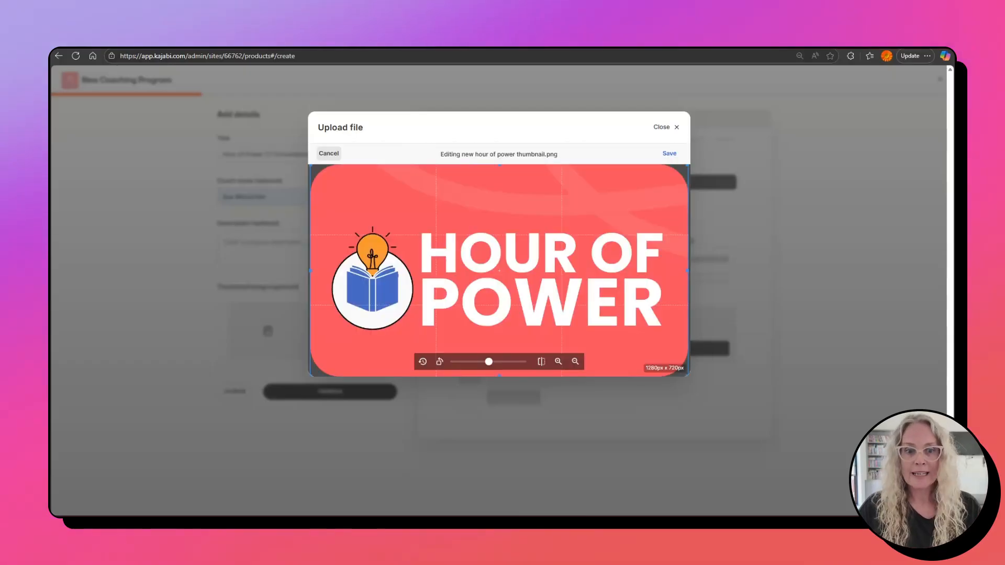
left_click(669, 155)
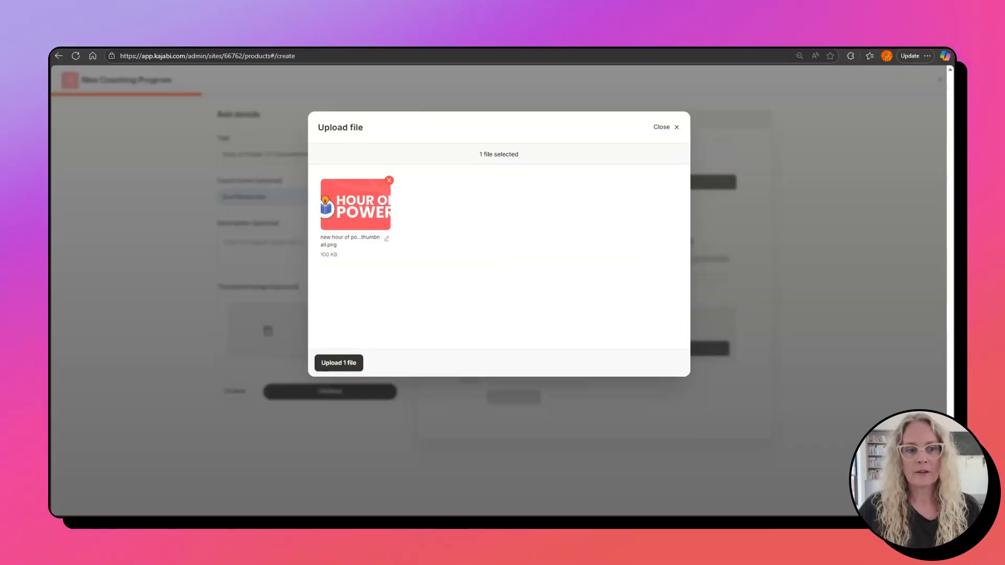
left_click(341, 364)
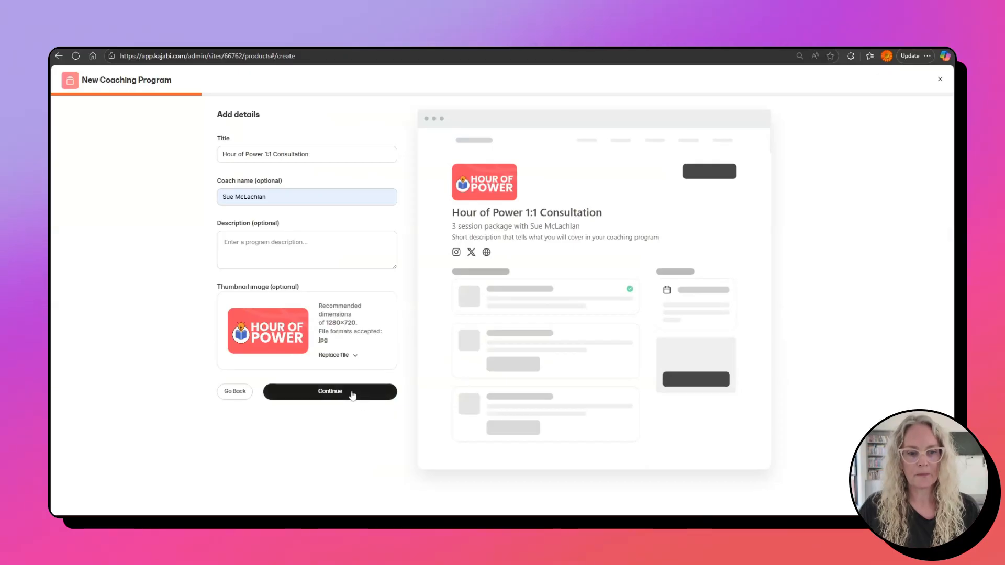
left_click(352, 396)
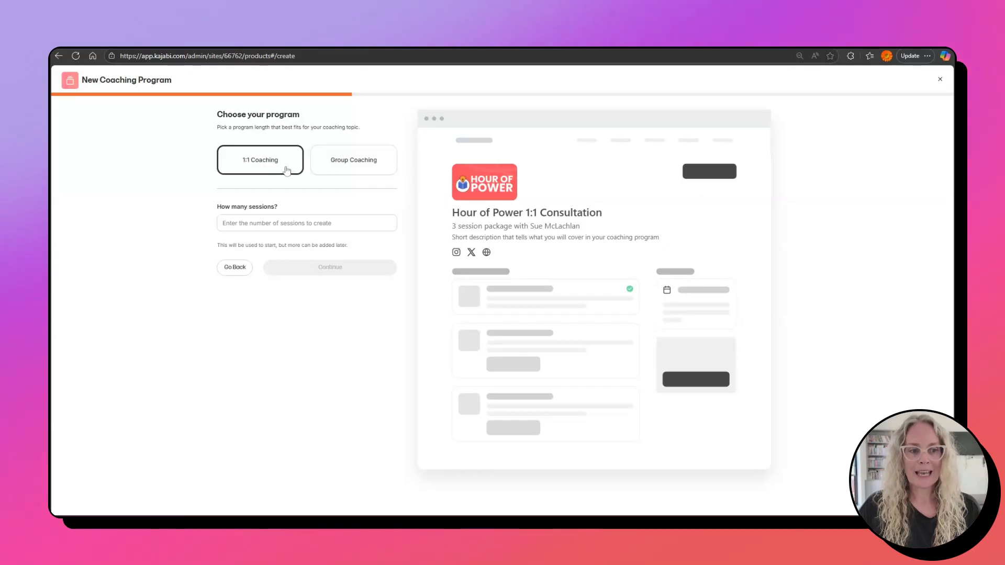
- Set the 1:1 Coaching program to 1 session and continue to the scheduling preferences
left_click(277, 223)
type("1")
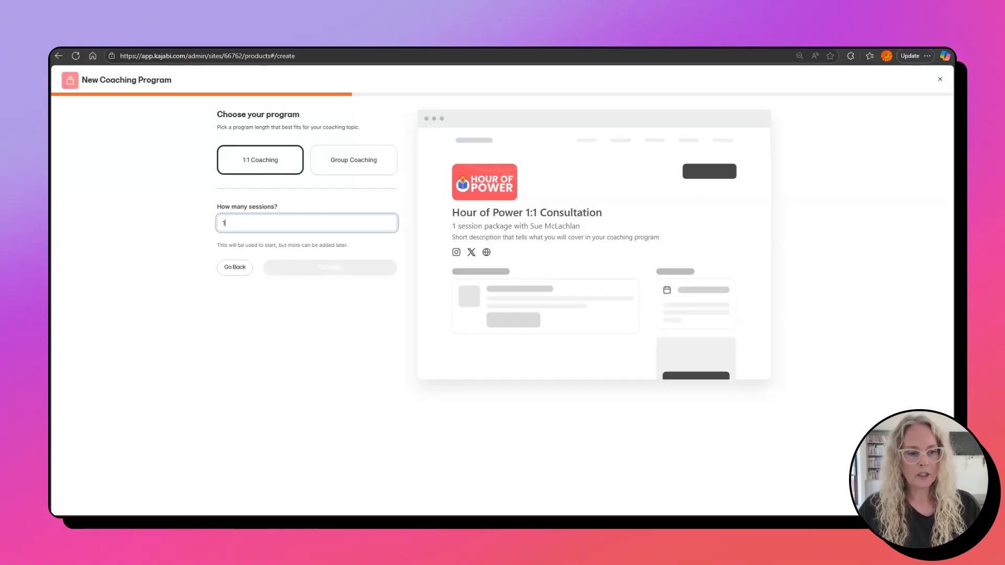
left_click(220, 193)
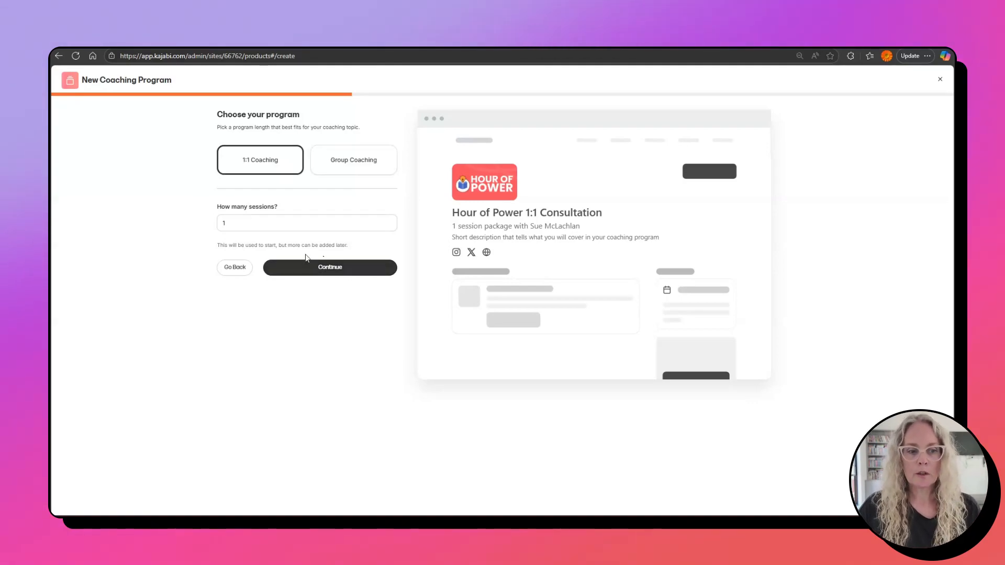
left_click(327, 270)
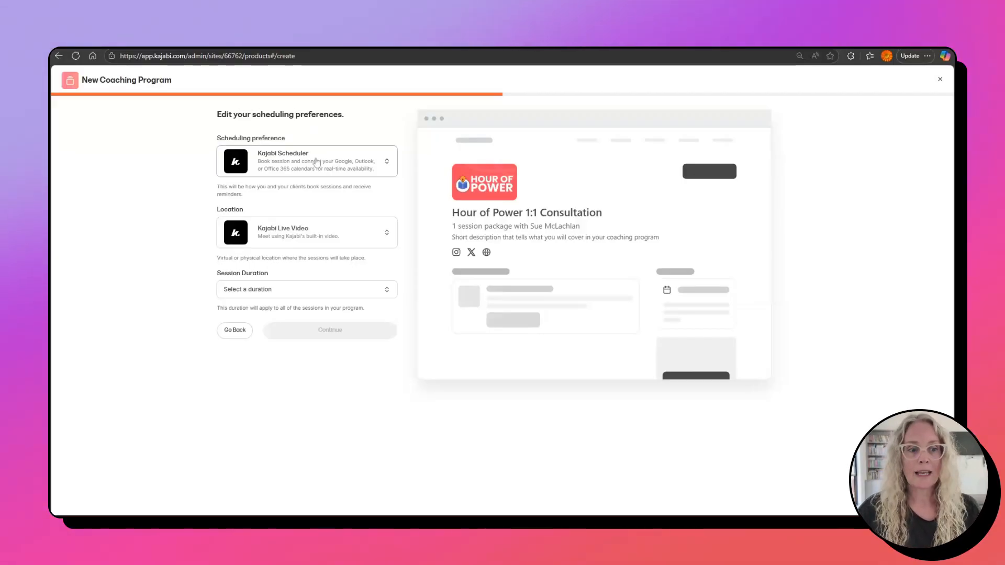
- Examine the available scheduling preference and location options for the coaching sessions
left_click(316, 161)
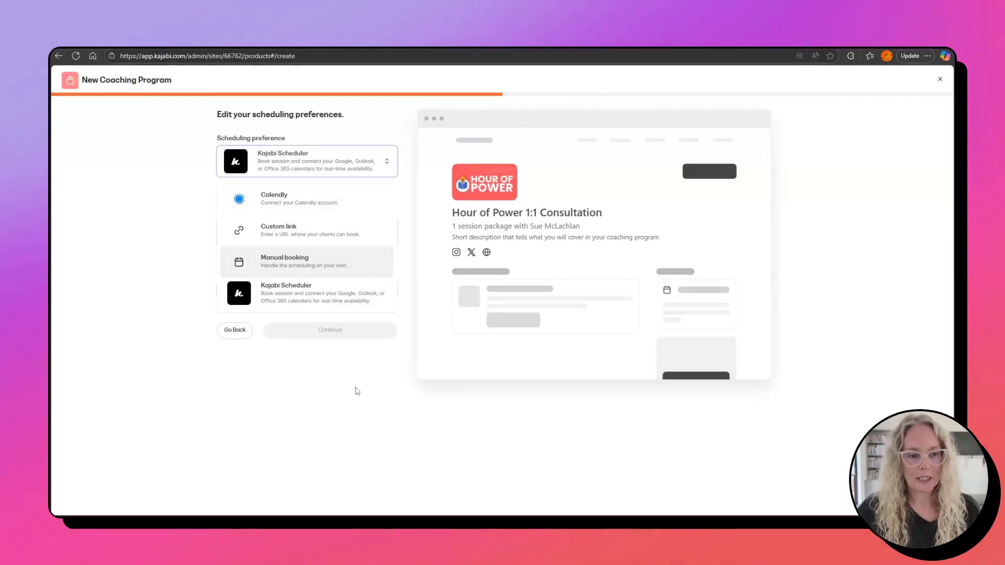
left_click(356, 391)
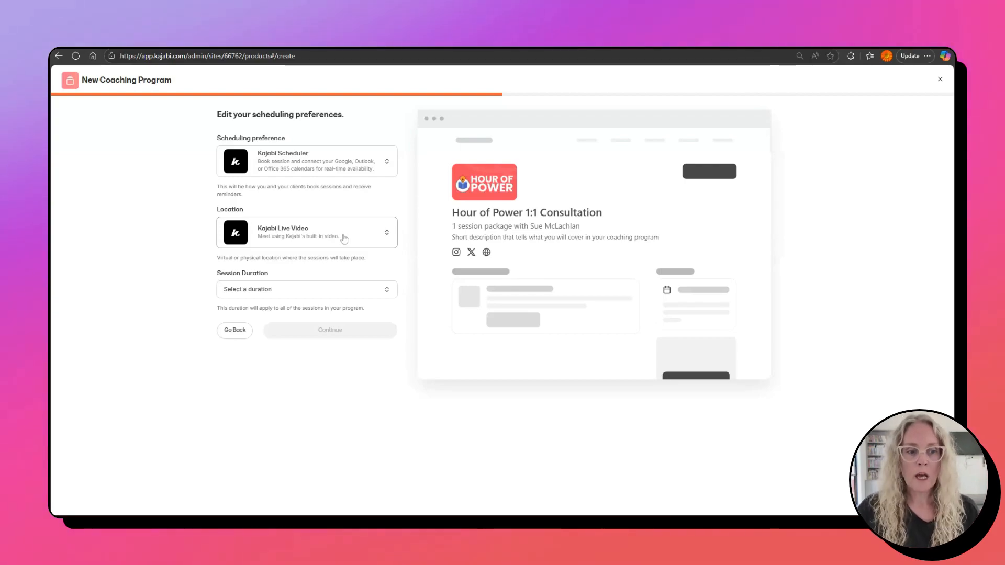
left_click(346, 239)
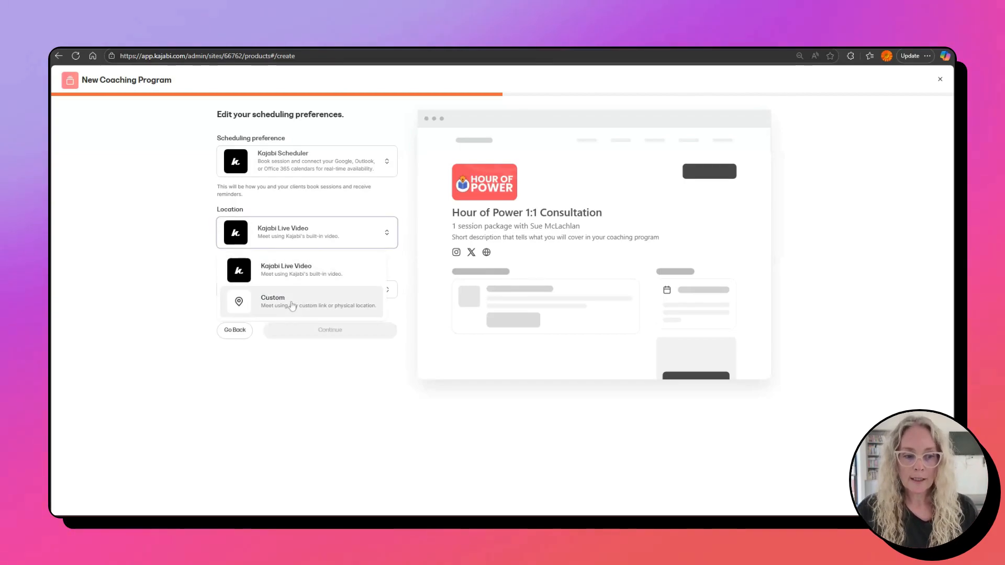
left_click(352, 227)
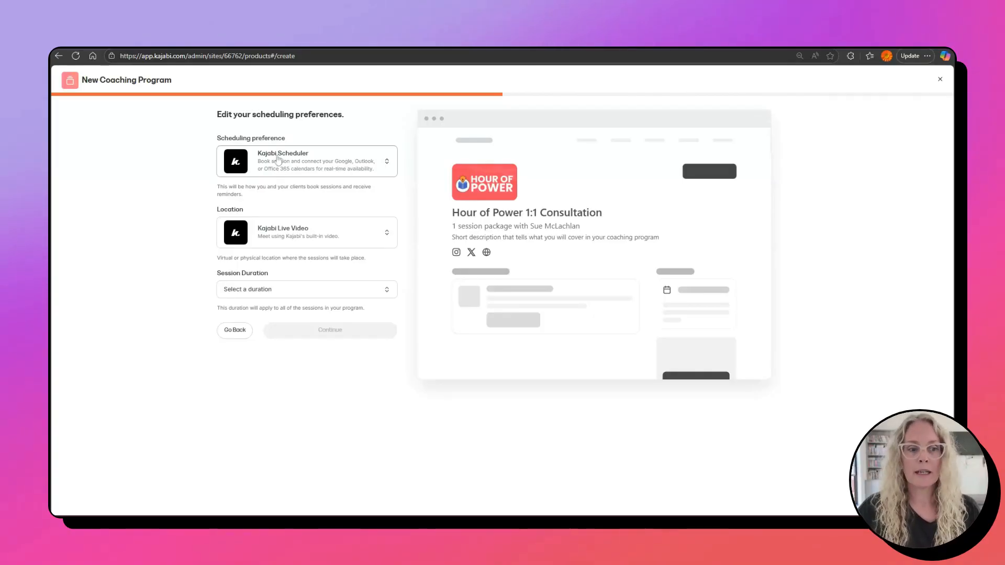
left_click(305, 156)
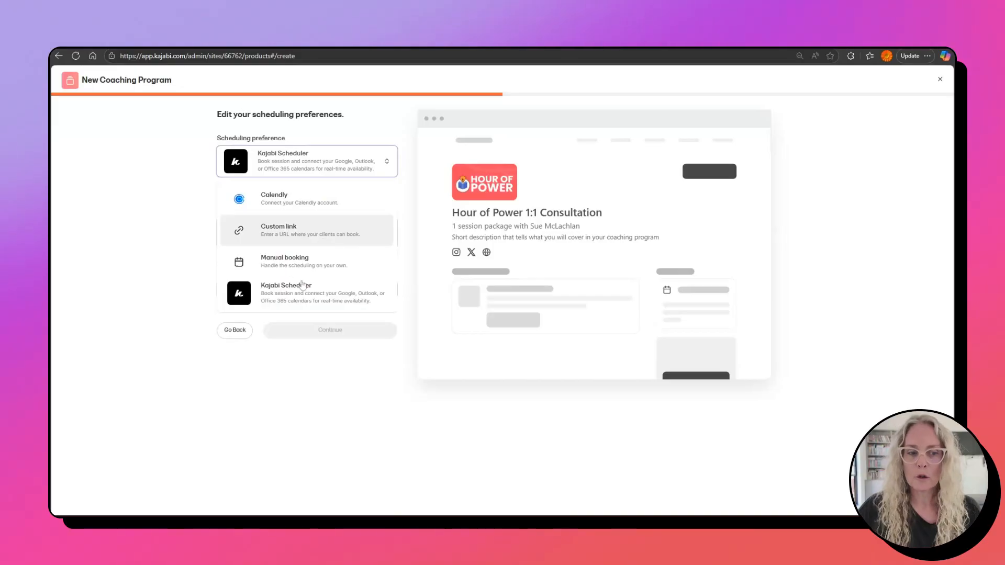
left_click(339, 167)
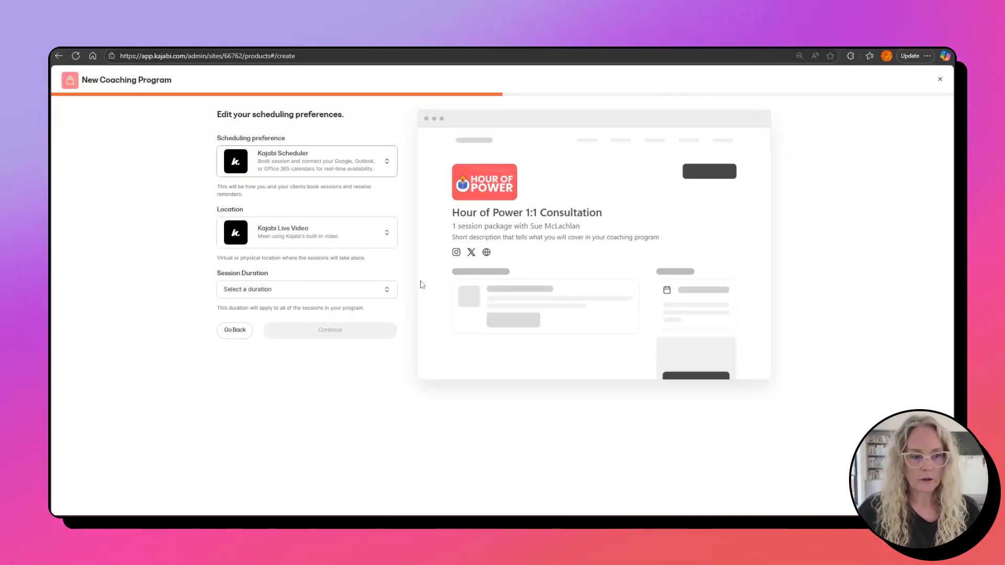
- Set the session duration to 60 minutes and continue to the program's appearance settings
left_click(344, 290)
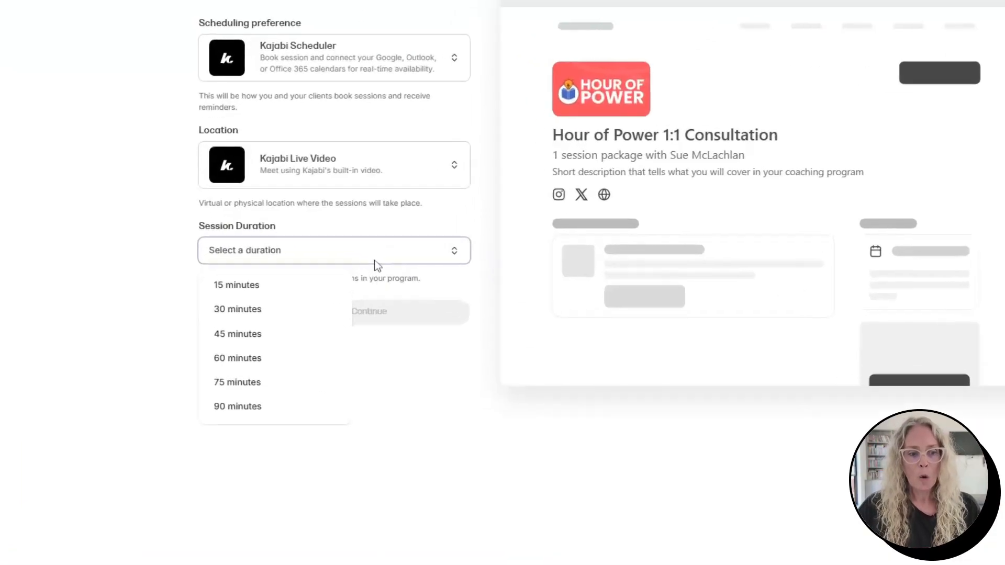
left_click(257, 357)
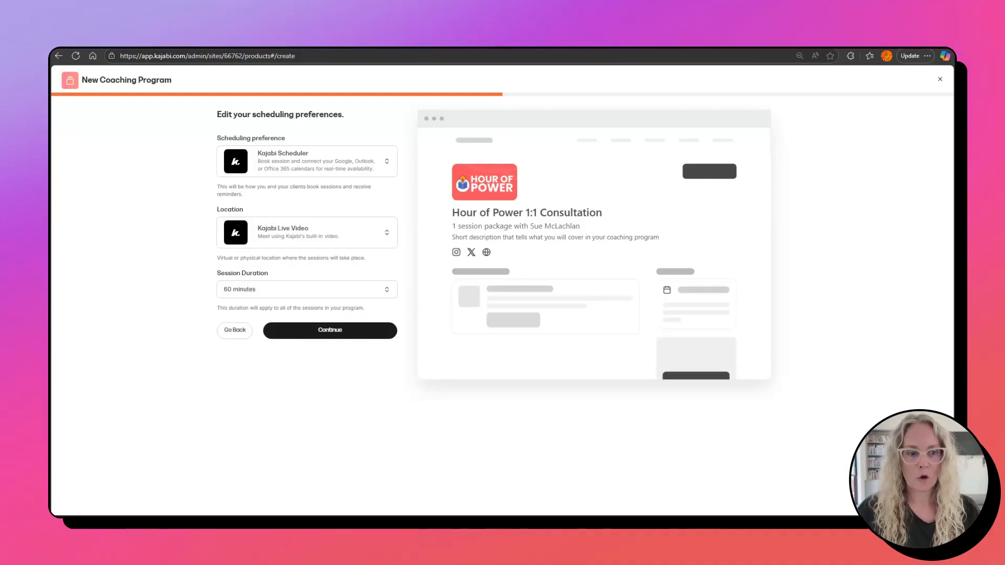
left_click(345, 335)
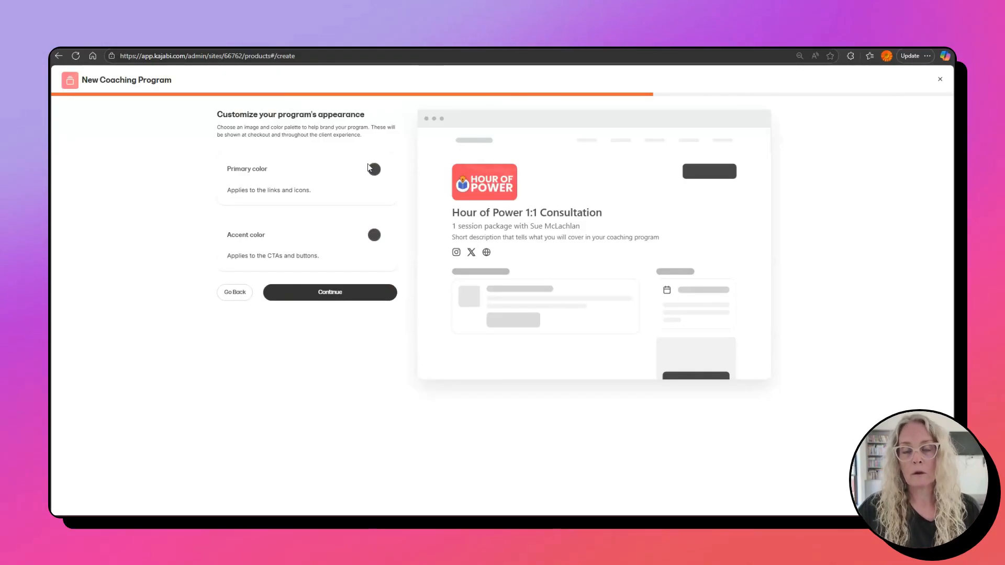
- Set the program's accent color to hex fa4d5f
left_click(374, 236)
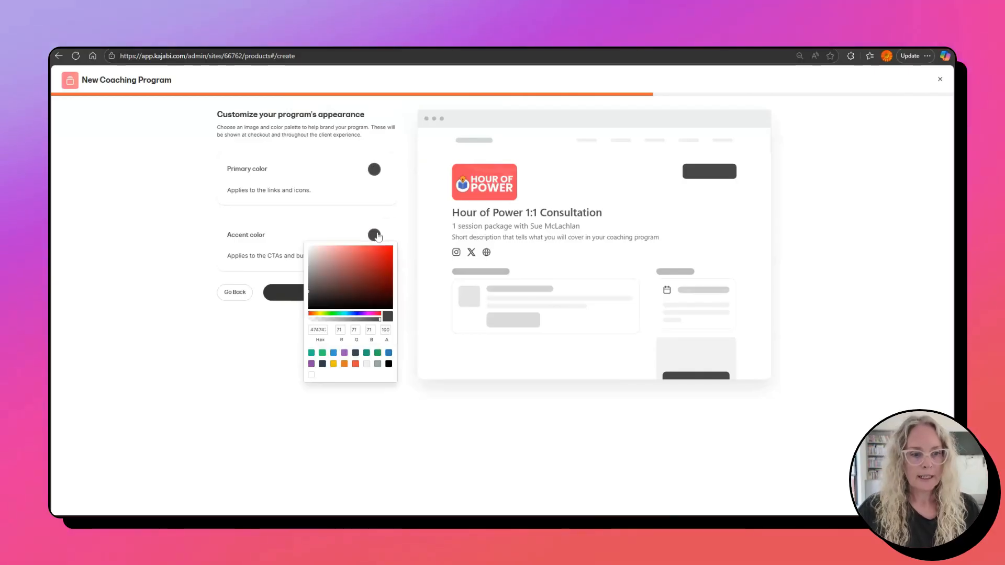
left_click(317, 329)
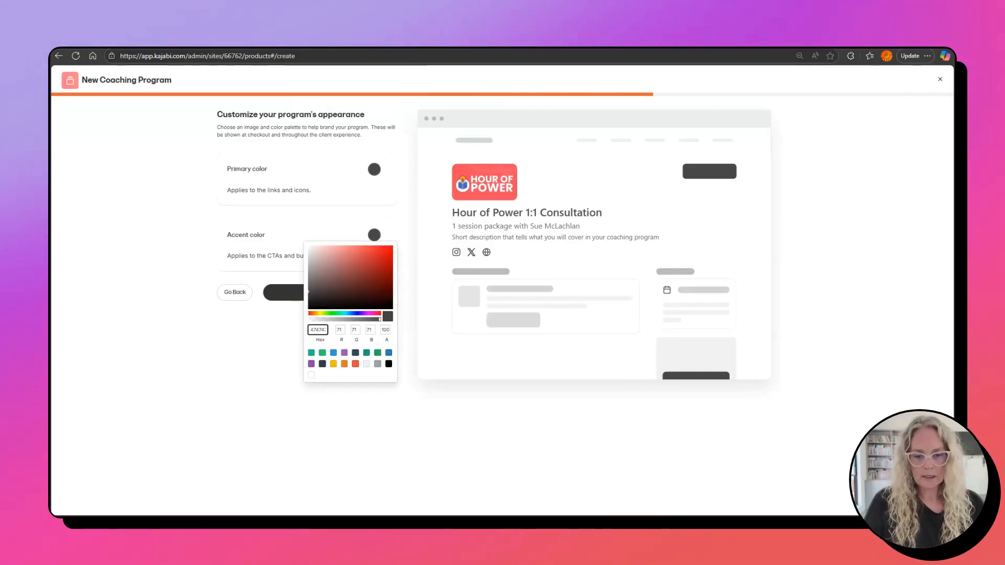
key("ctrl+a")
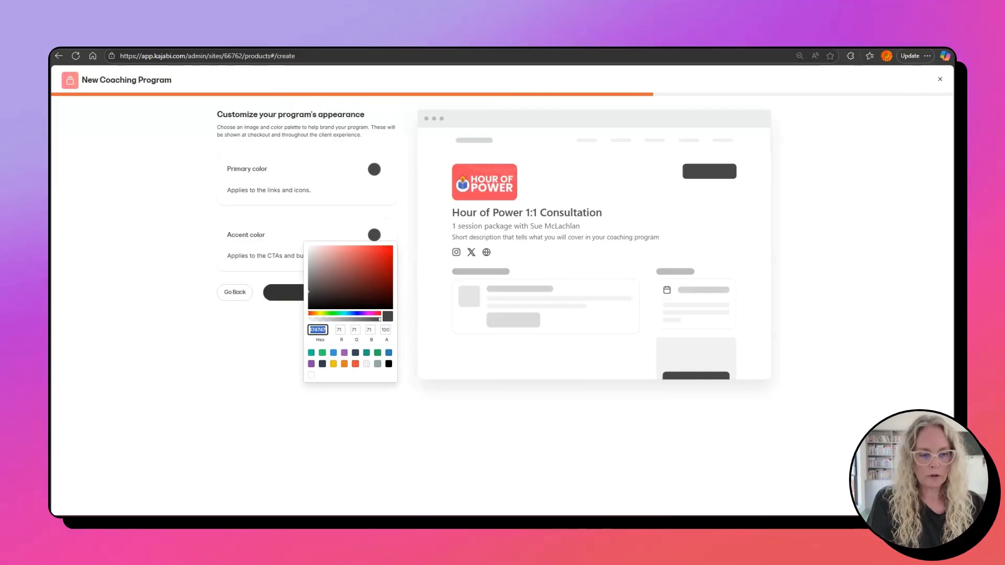
type("fa4d5f")
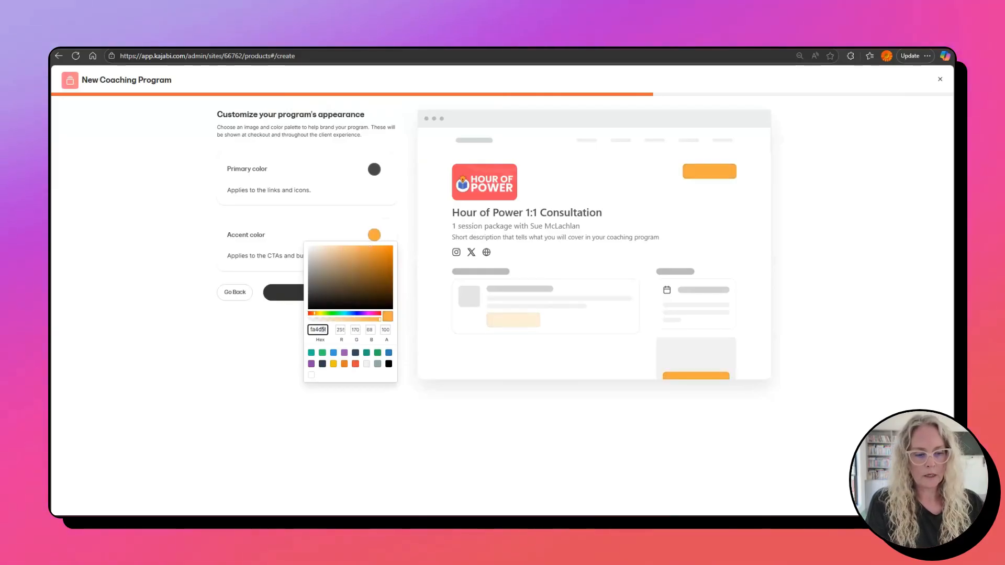
left_click(266, 366)
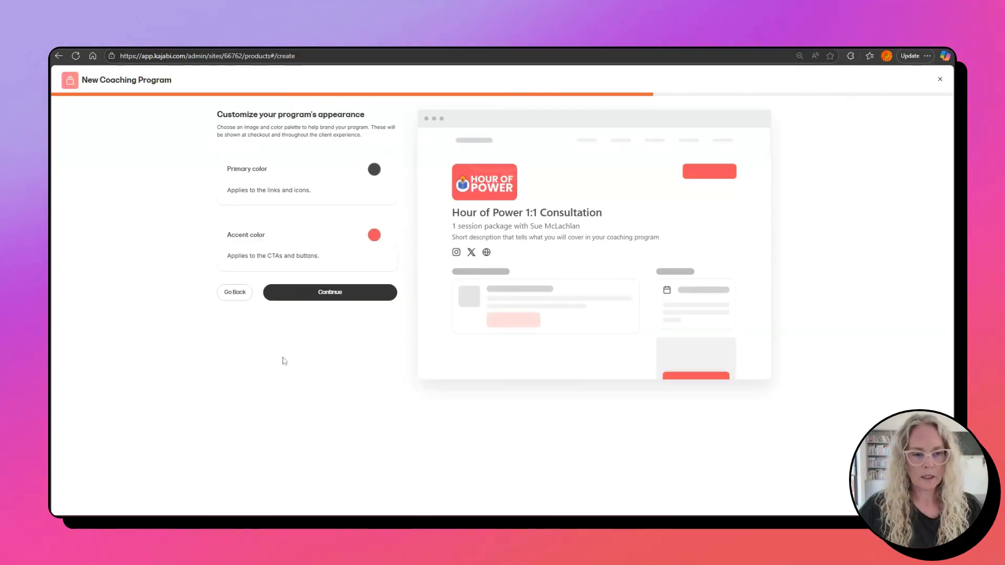
- Accept the appearance settings and skip pricing for now to finish creating the coaching program
left_click(341, 297)
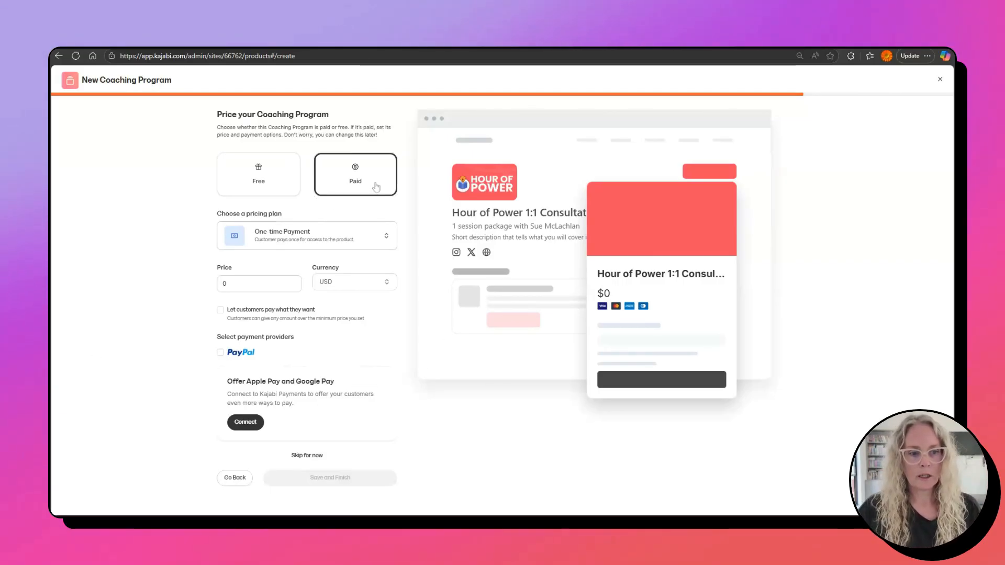
left_click(308, 458)
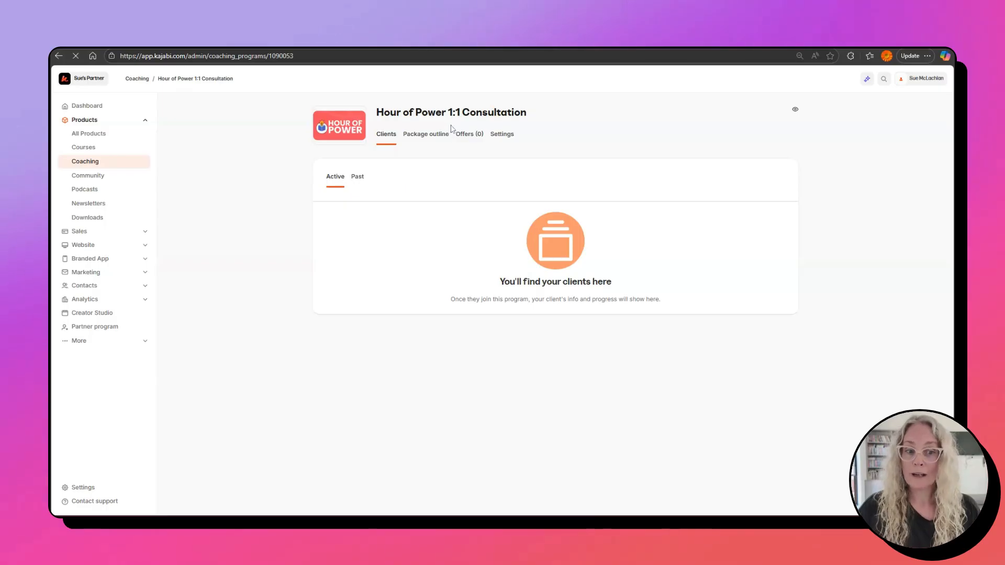
- Open Session 1 from the package outline for editing and rename it "Hour of Power 1:1 Call"
left_click(424, 142)
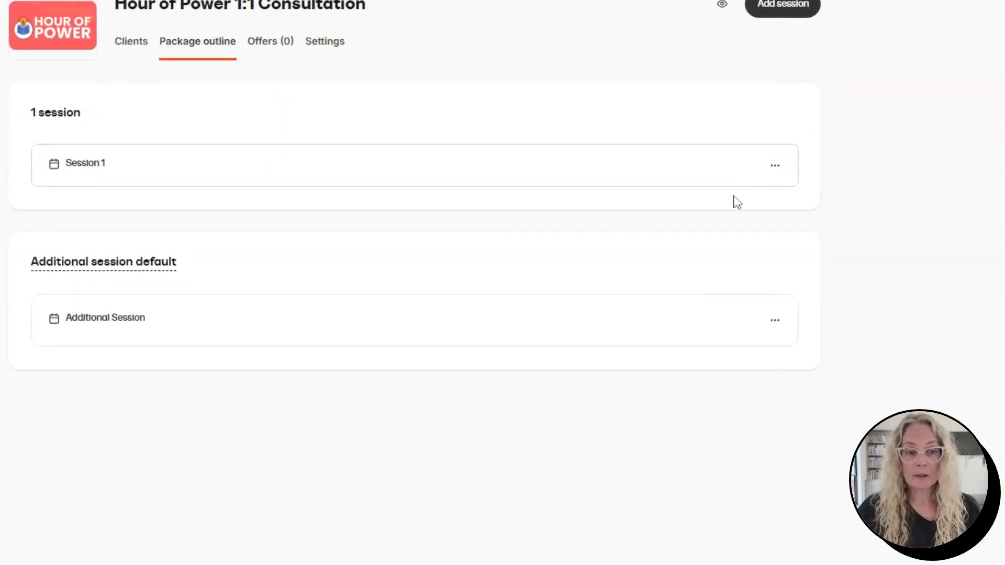
left_click(775, 165)
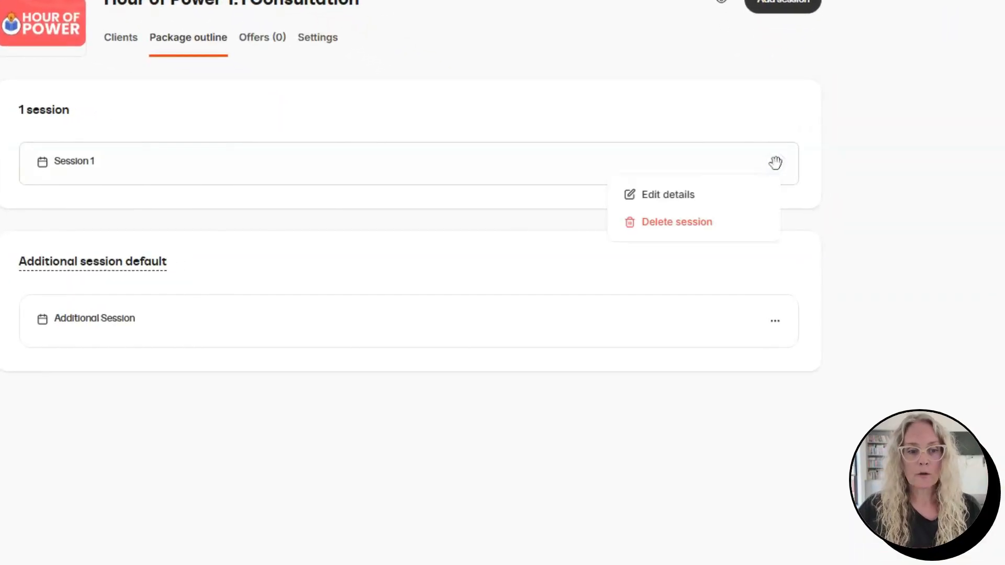
left_click(686, 198)
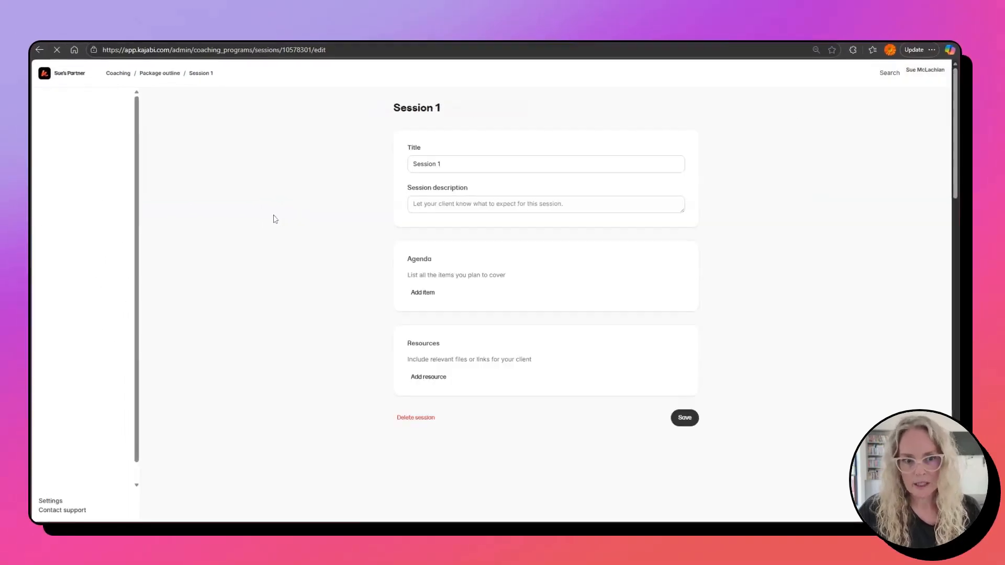
triple_click(418, 171)
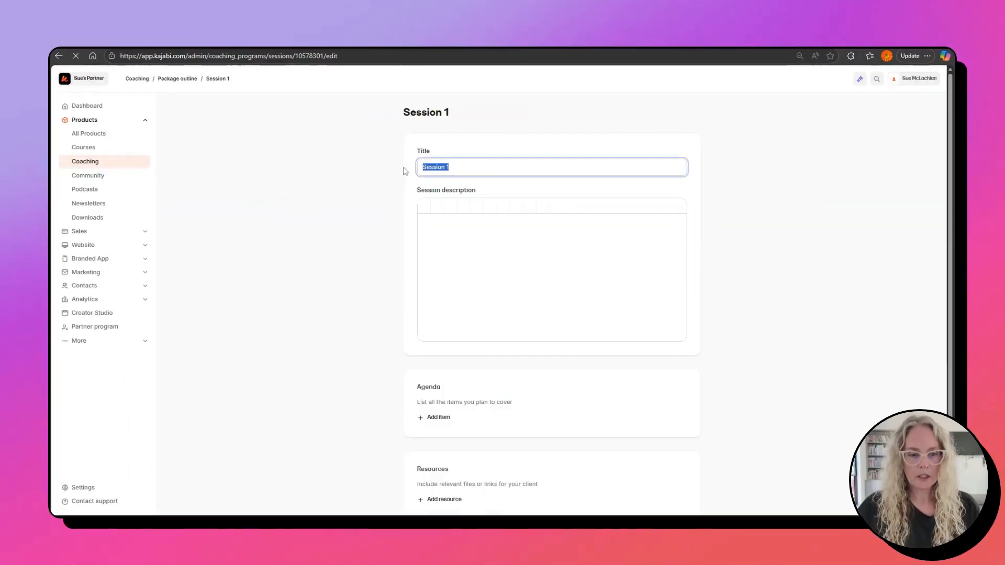
type("Hour")
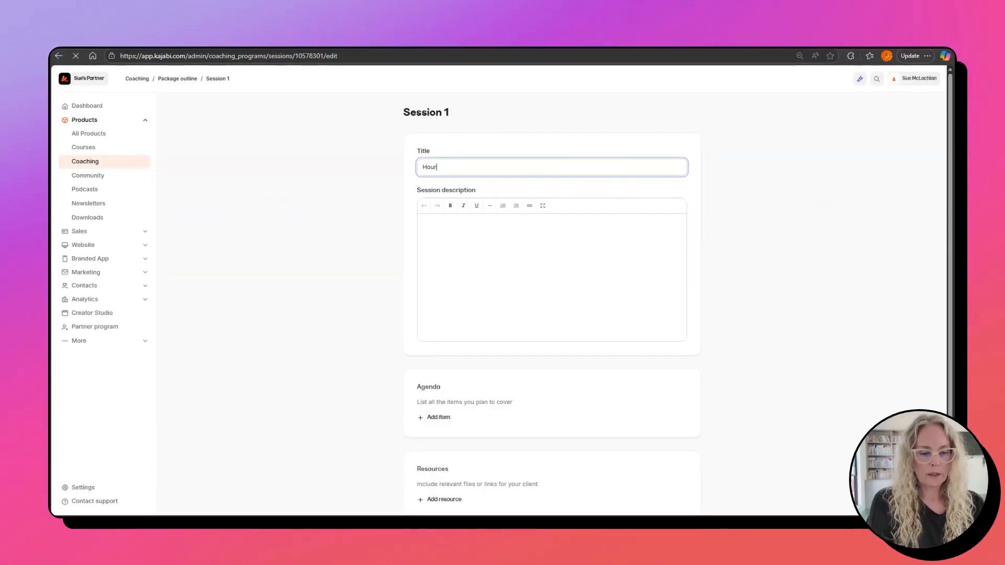
type(" of Power 1:1")
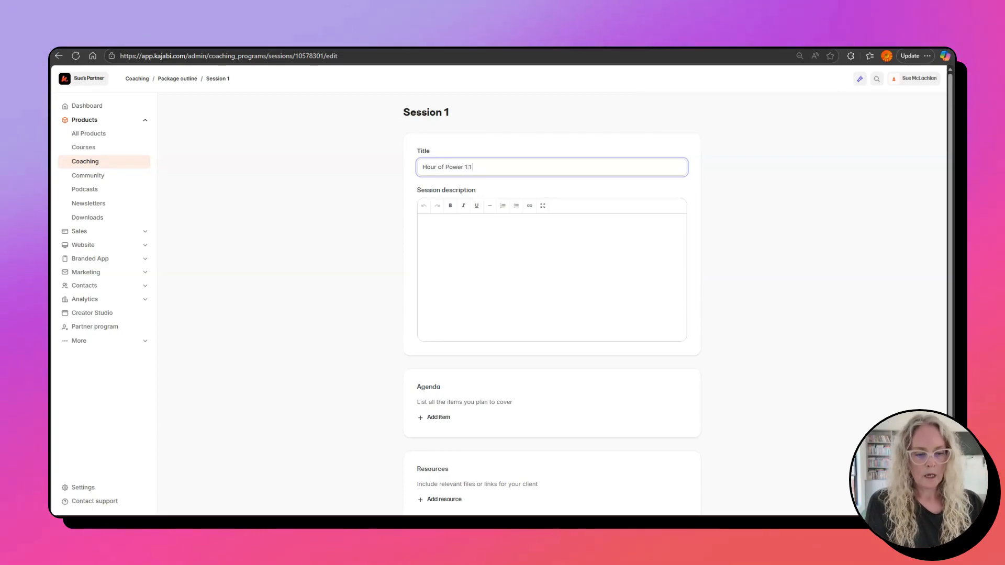
type(" Consulting")
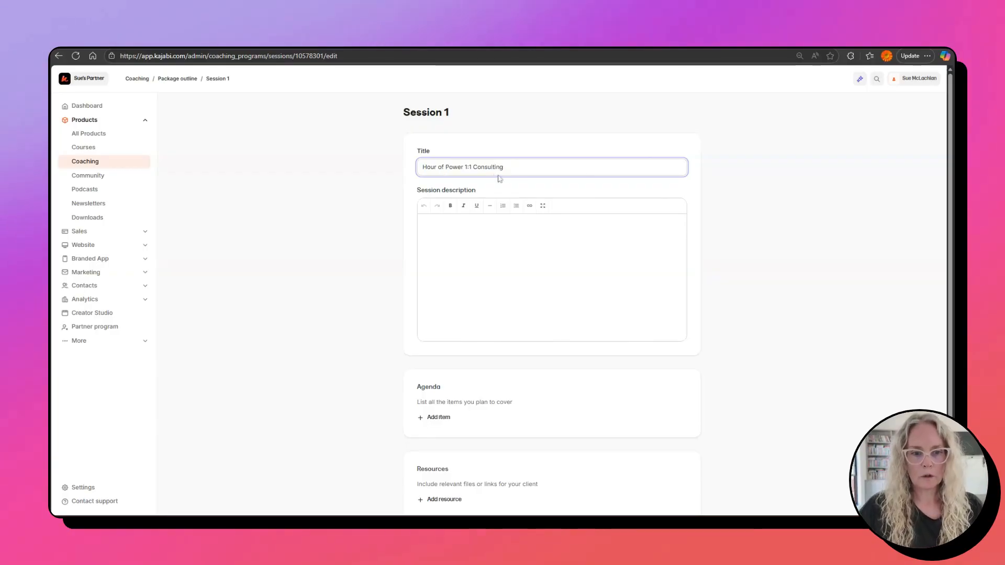
left_click_drag(472, 168, 542, 159)
type("Call")
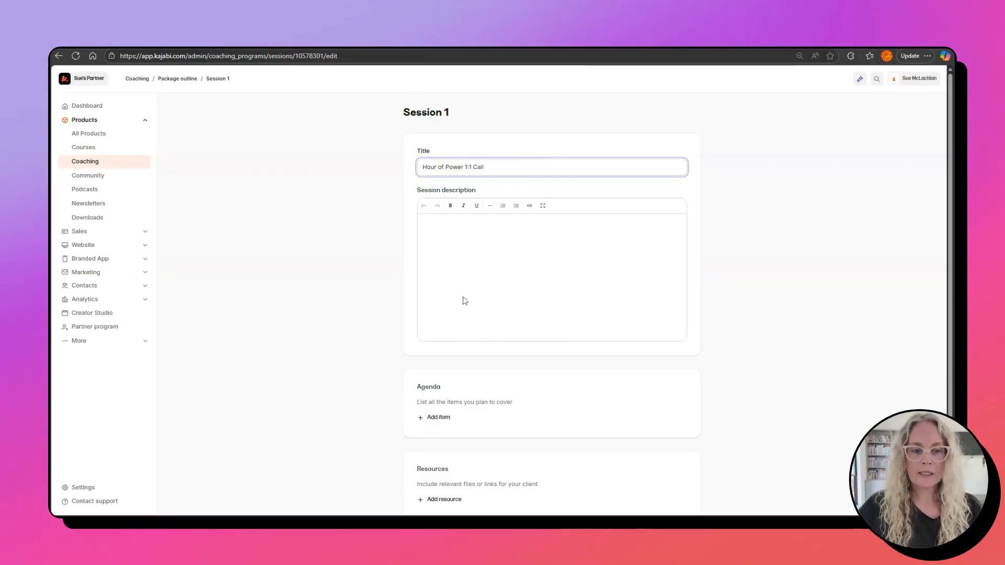
- Review the session's description, agenda and resources sections, leave them empty, and save the session
left_click(471, 238)
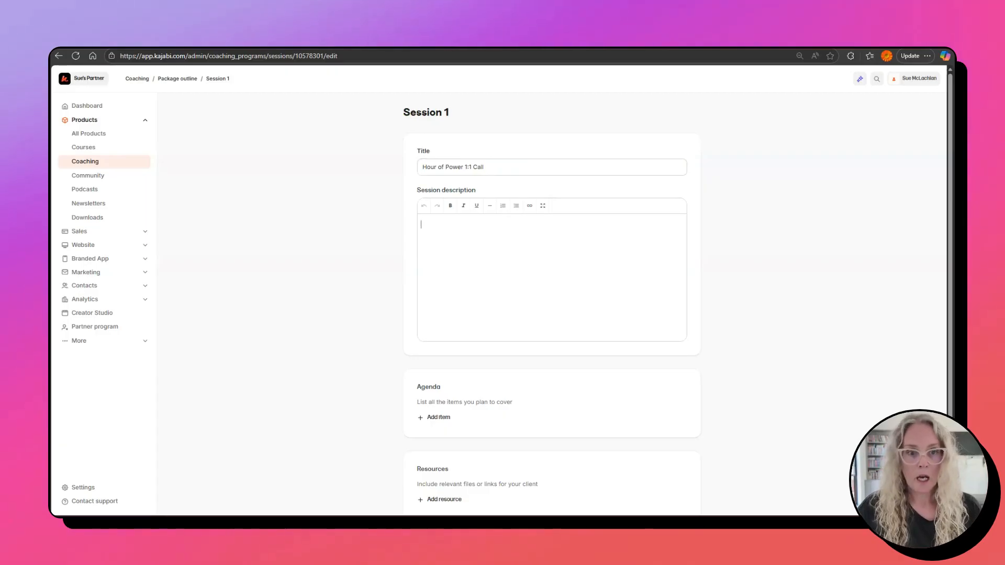
scroll(525, 359, "down", 2)
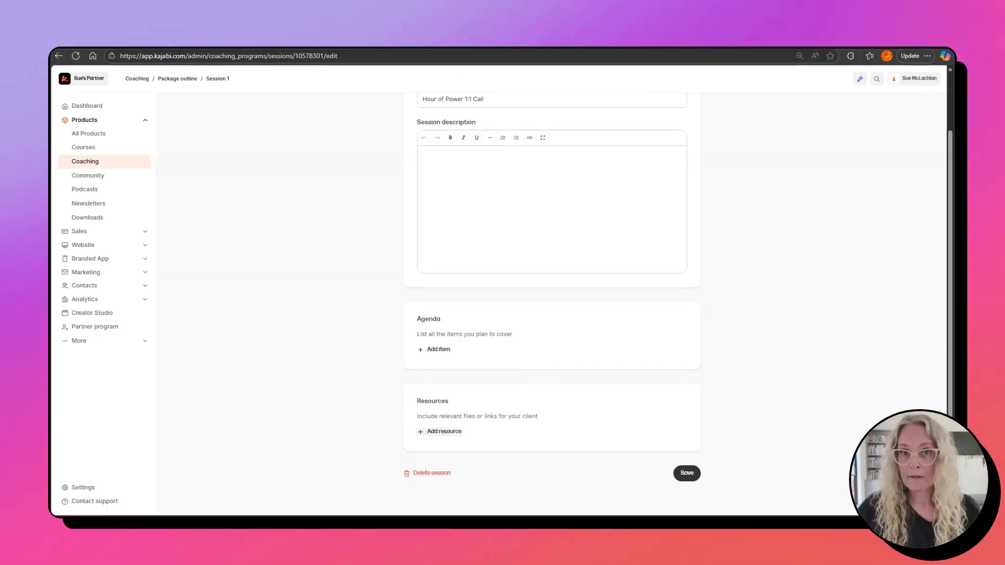
scroll(539, 417, "up", 2)
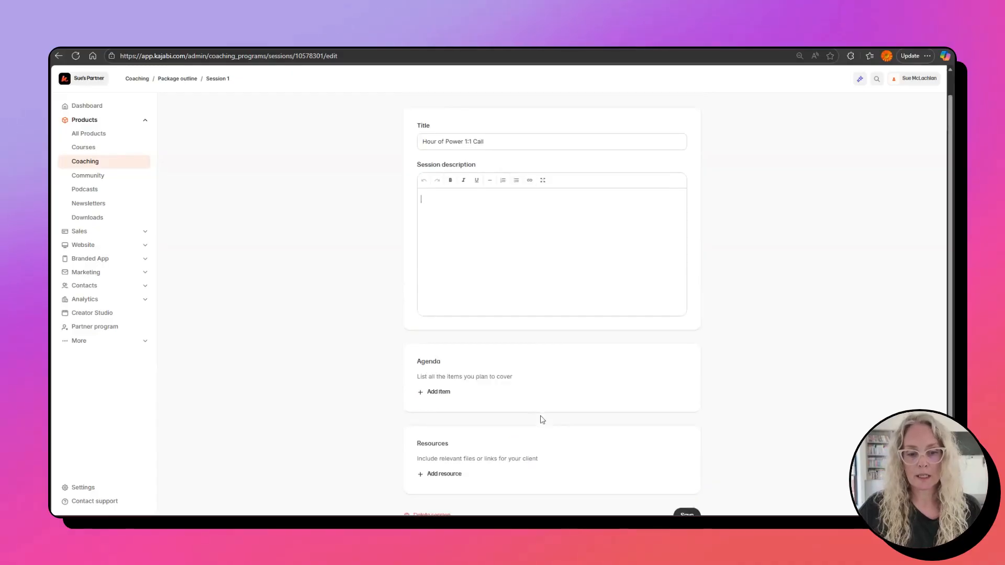
scroll(543, 423, "up", 1)
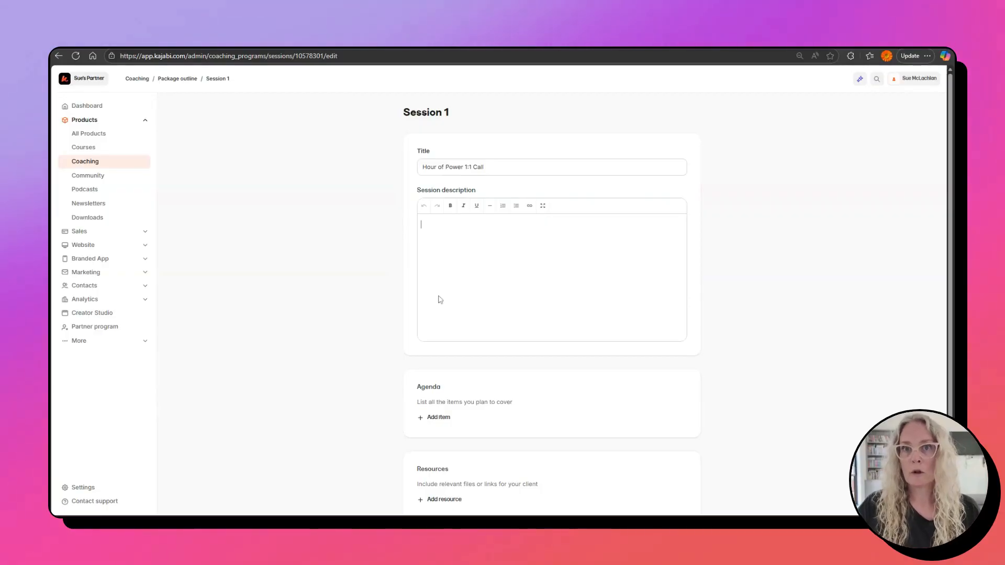
scroll(465, 314, "down", 2)
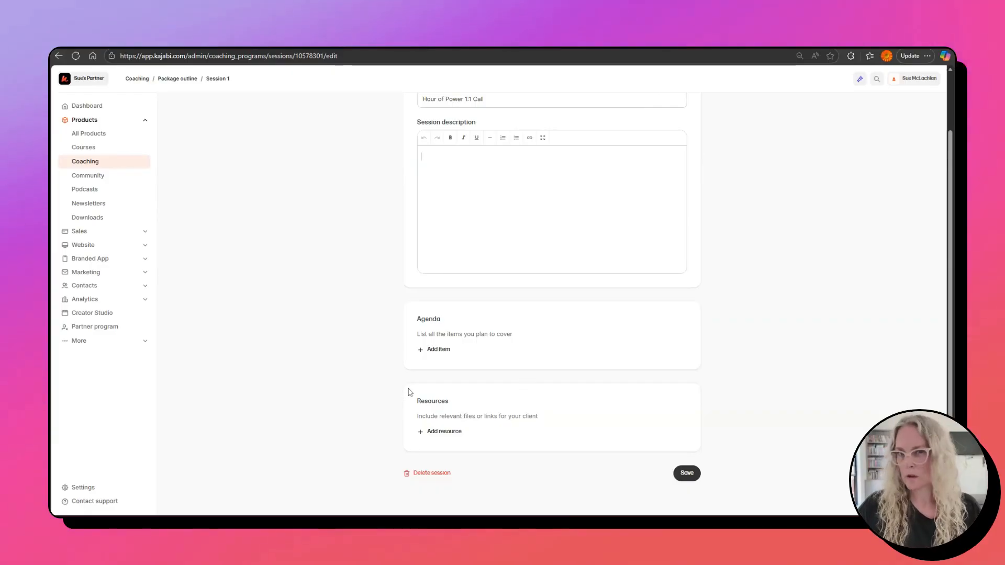
left_click(688, 474)
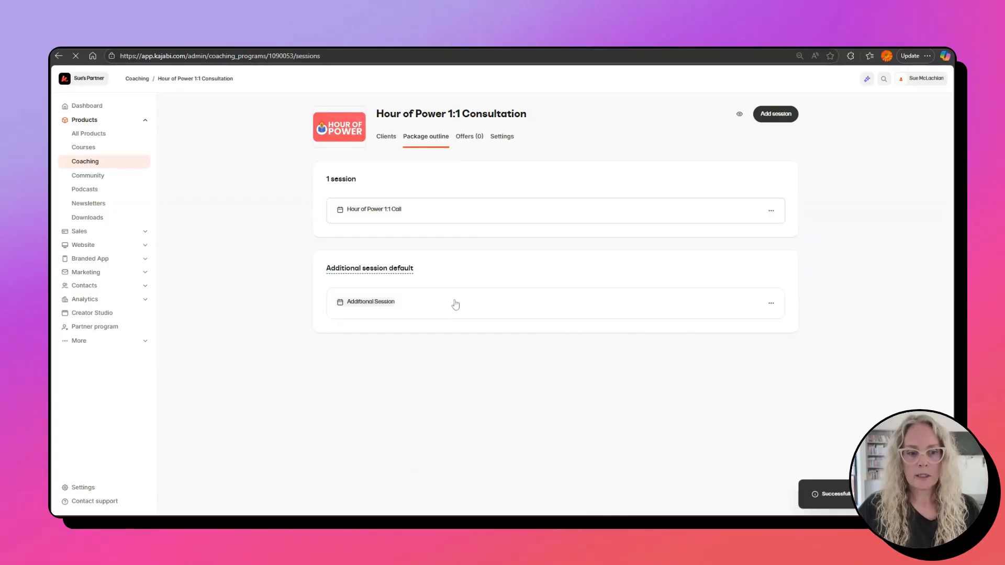
- Look through the Additional Session's editable details and return to the package outline
left_click(771, 305)
left_click(705, 322)
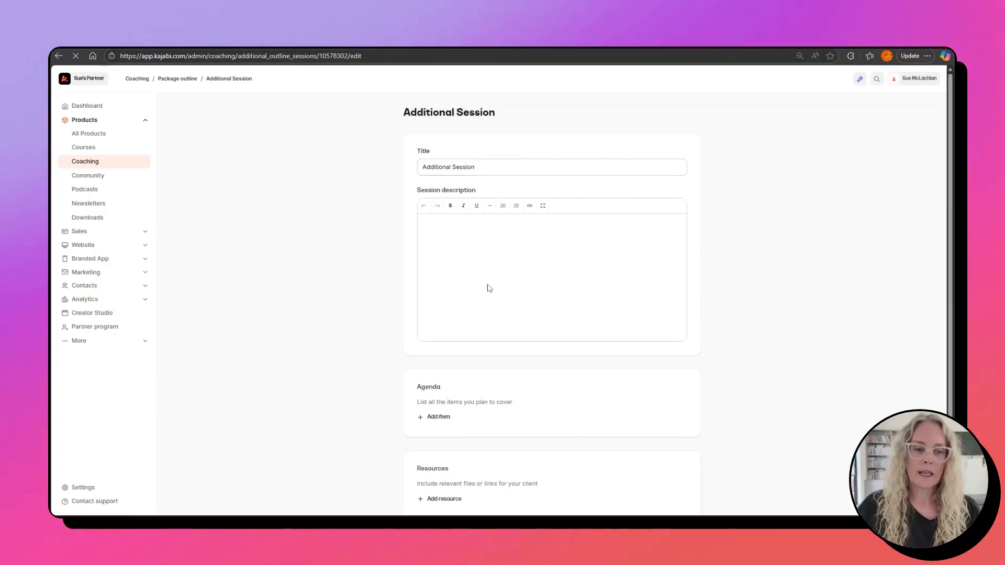
scroll(471, 309, "down", 2)
scroll(623, 330, "up", 2)
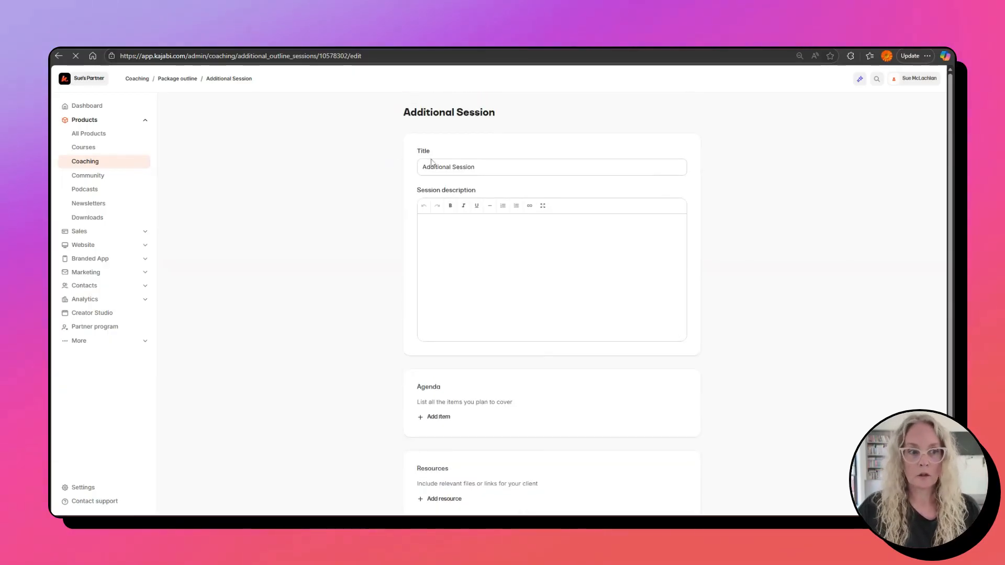
left_click(59, 56)
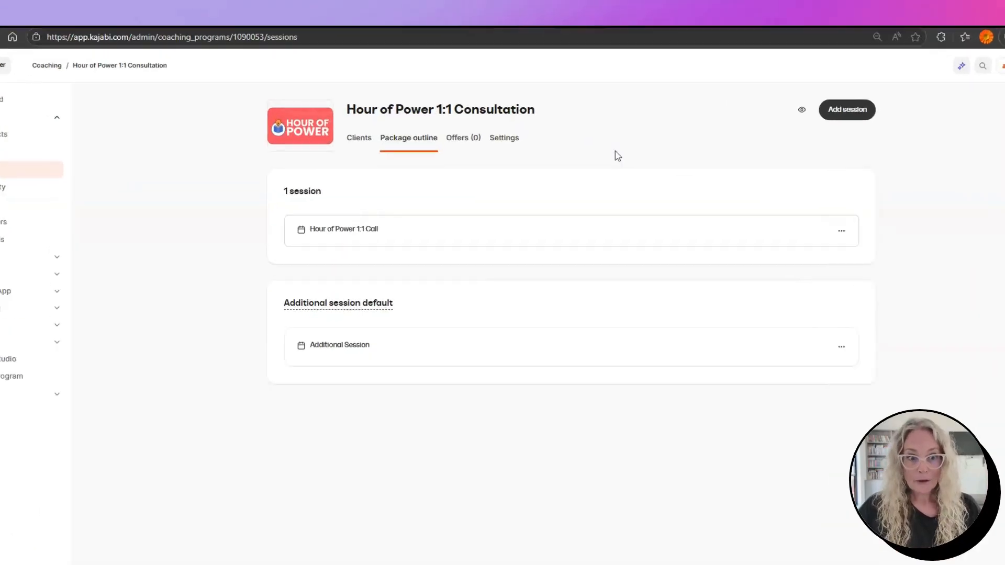
- Open the program's settings and examine the program details, coaching template and scheduling sections
left_click(517, 148)
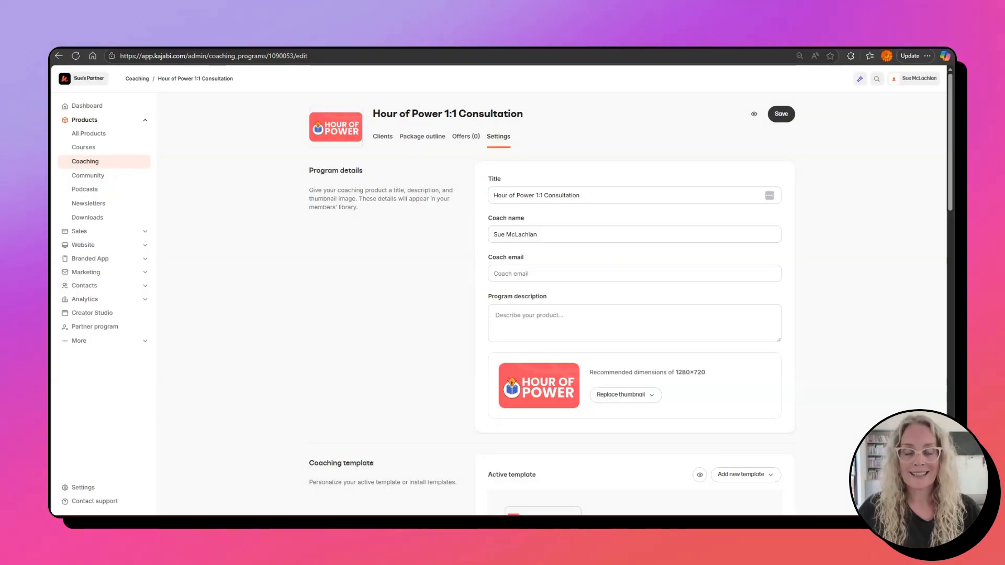
scroll(427, 301, "down", 1)
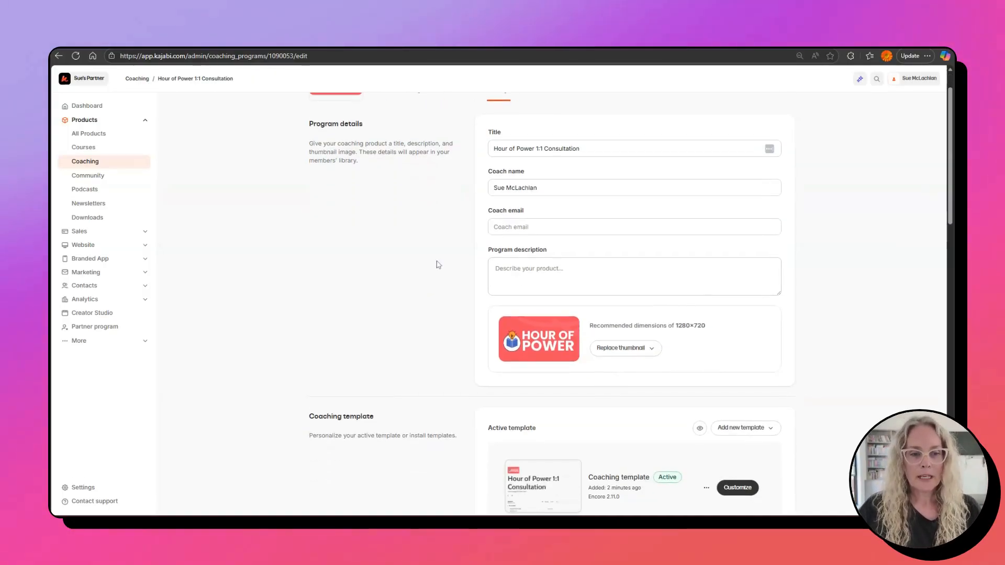
scroll(438, 265, "up", 1)
scroll(385, 267, "down", 2)
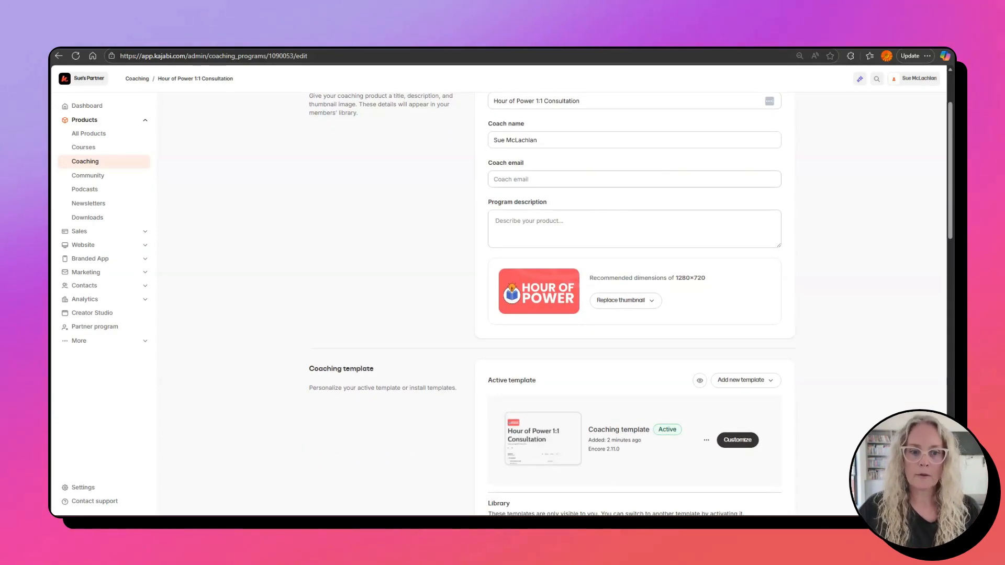
scroll(403, 231, "down", 3)
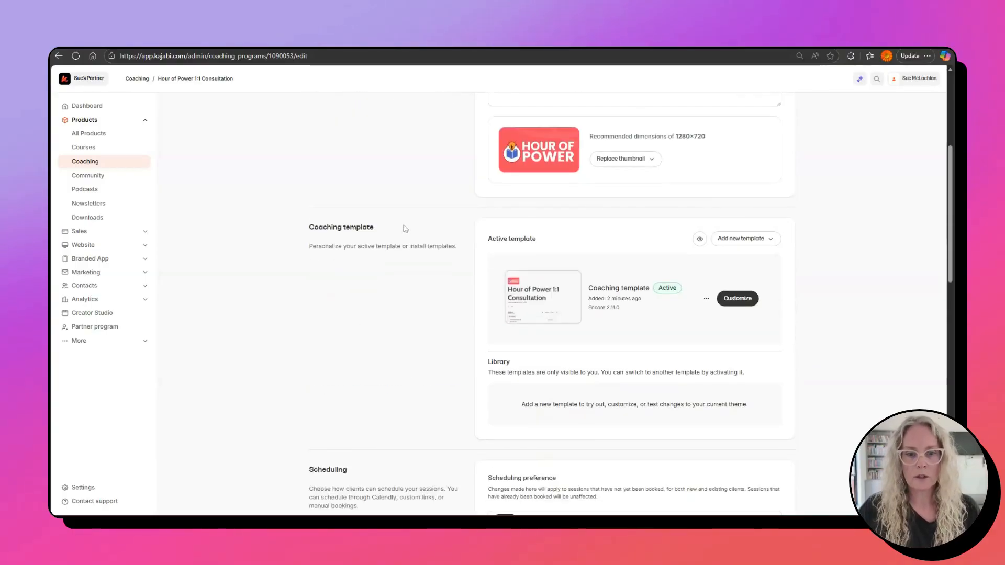
scroll(434, 369, "down", 7)
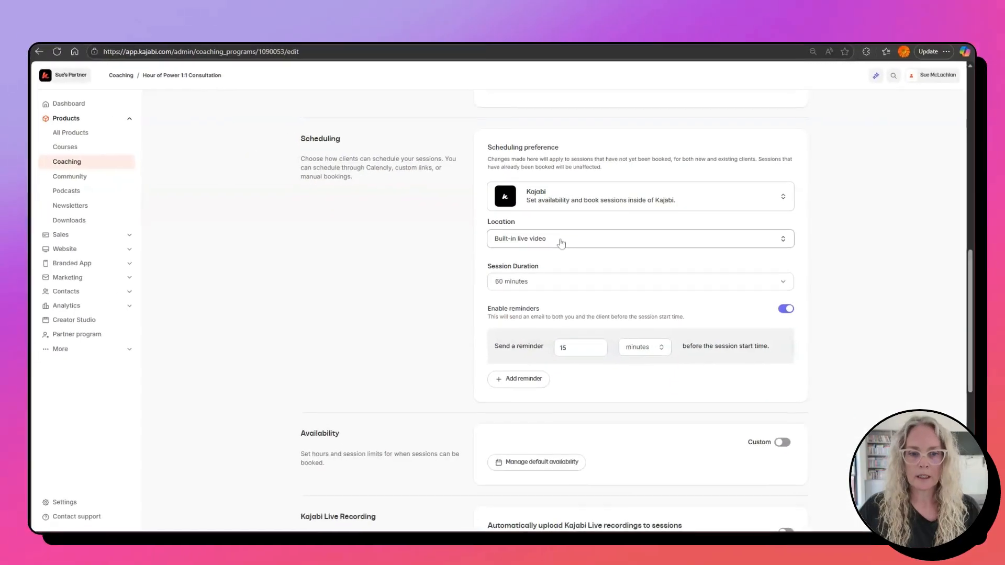
scroll(387, 302, "down", 2)
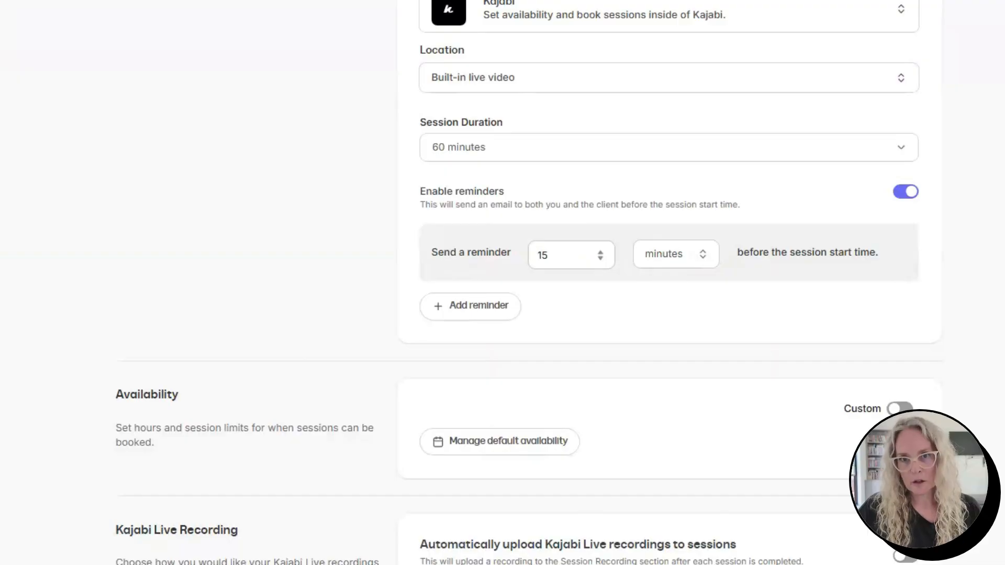
- Add a second session reminder for 2 hours before the start and set the first reminder to 10 minutes
left_click(498, 314)
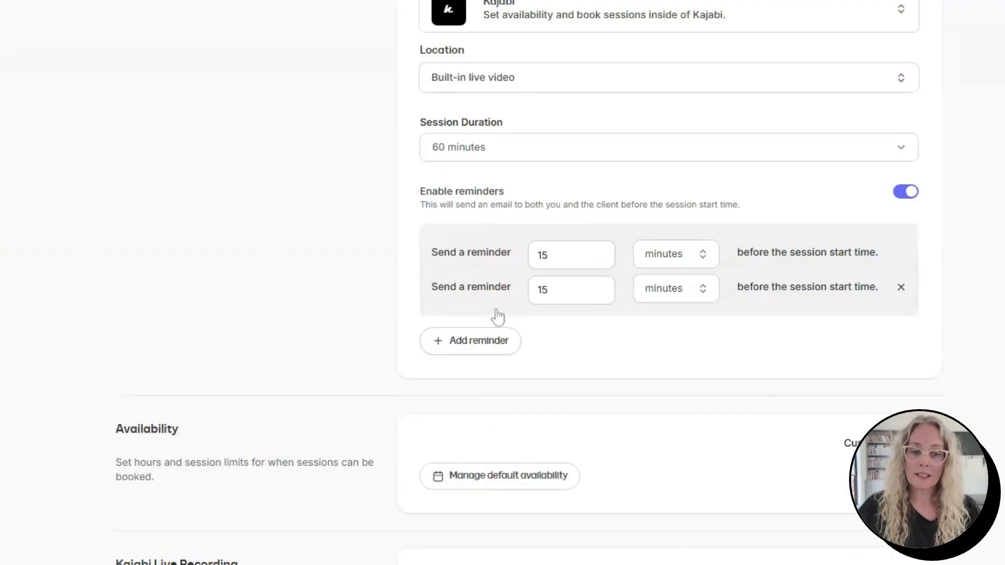
left_click(549, 291)
left_click_drag(549, 291, 530, 299)
type("1")
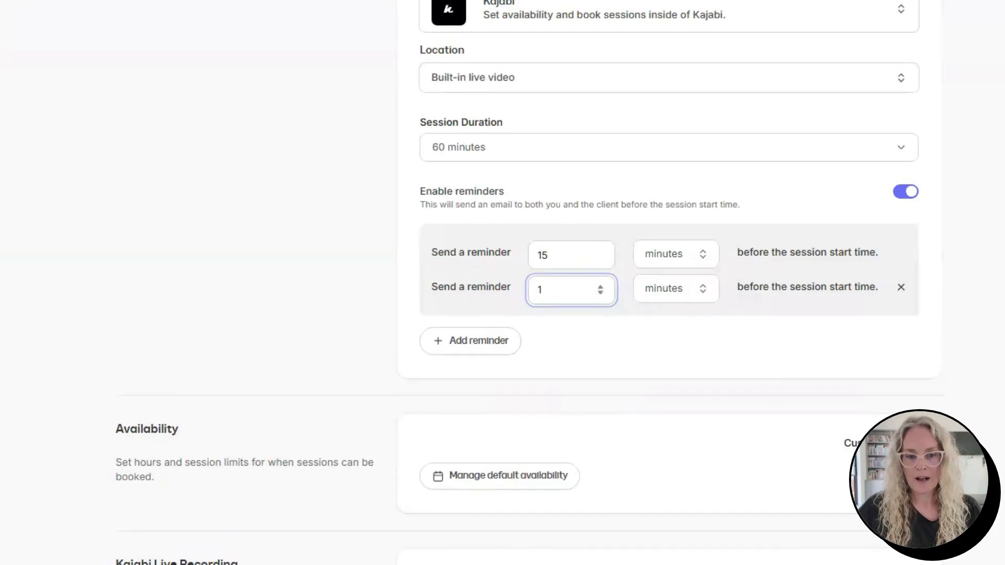
left_click_drag(543, 289, 528, 292)
type("2")
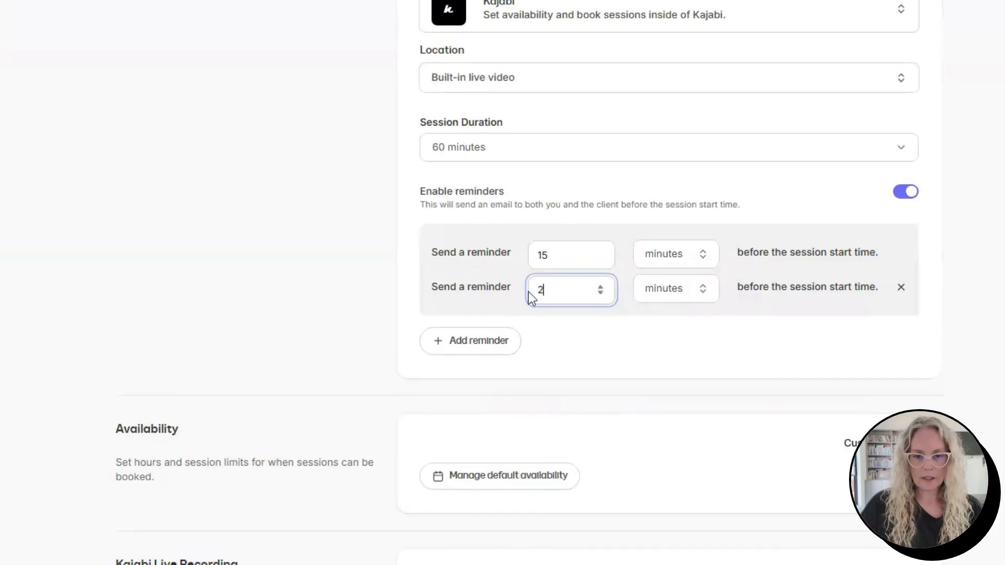
left_click(658, 295)
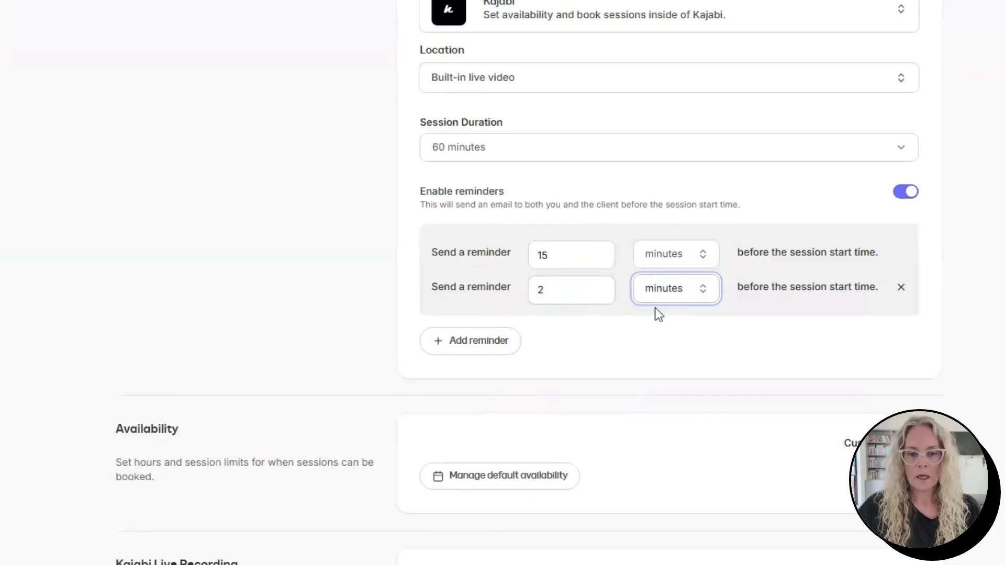
left_click(654, 346)
double_click(543, 256)
type("10")
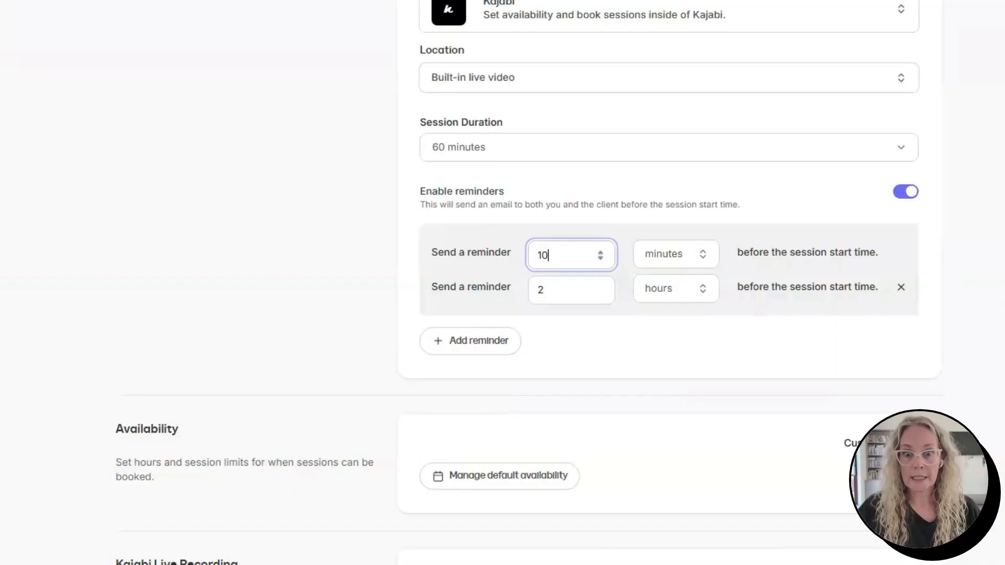
- Enable automatic upload of Kajabi Live recordings to sessions and the offering of additional 1:1 coaching sessions
scroll(650, 335, "down", 1)
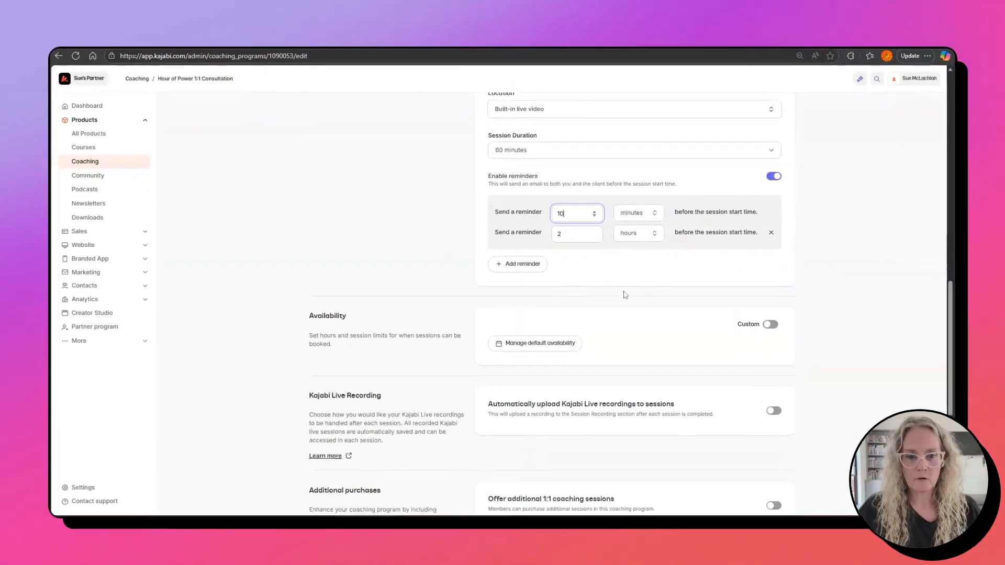
scroll(625, 295, "down", 1)
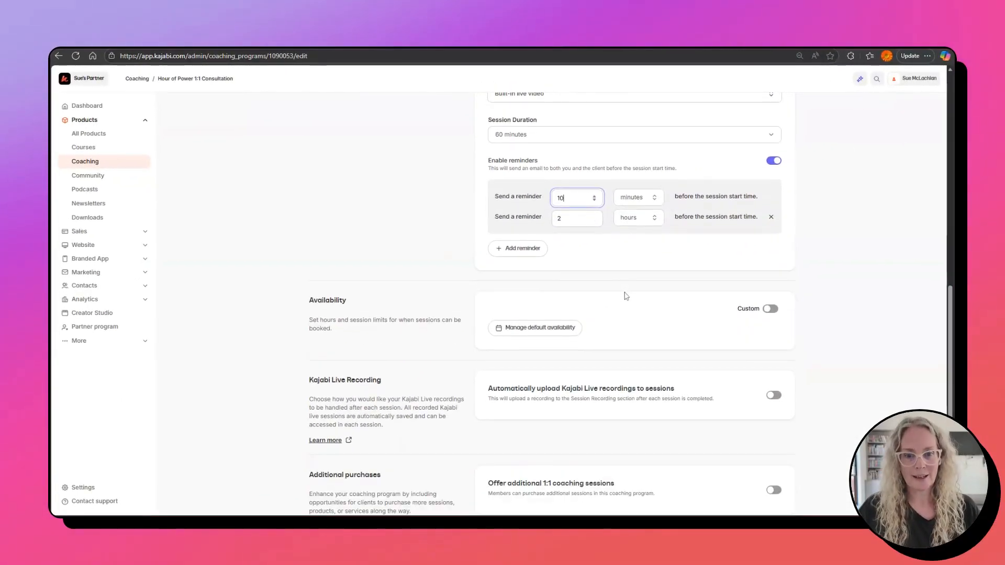
scroll(632, 294, "down", 2)
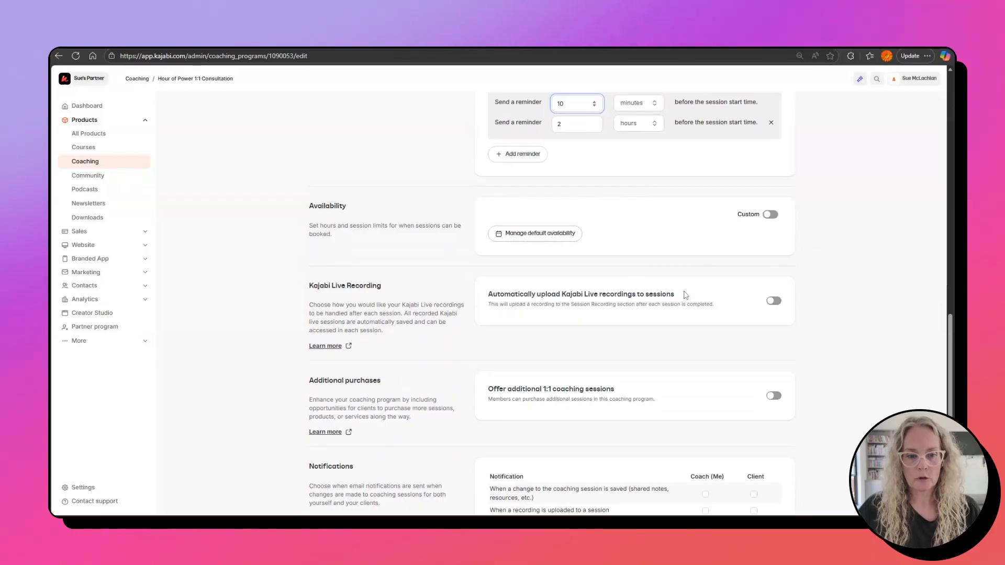
scroll(704, 299, "down", 2)
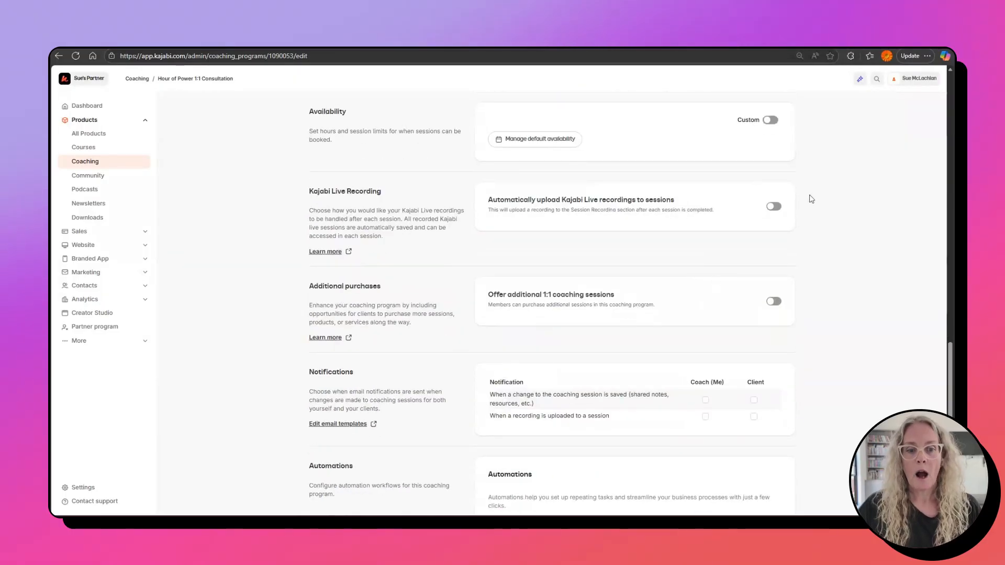
left_click(777, 208)
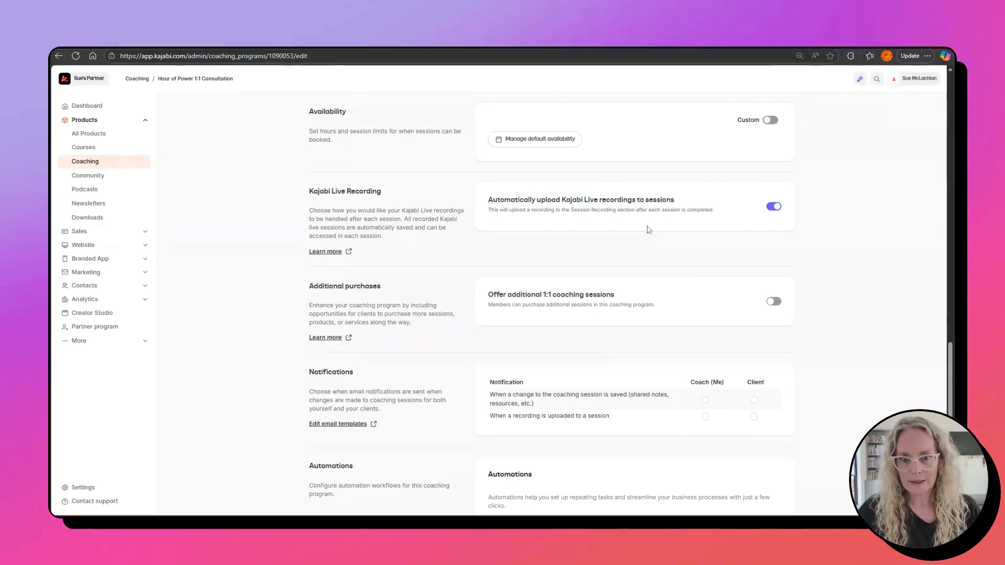
scroll(665, 238, "down", 2)
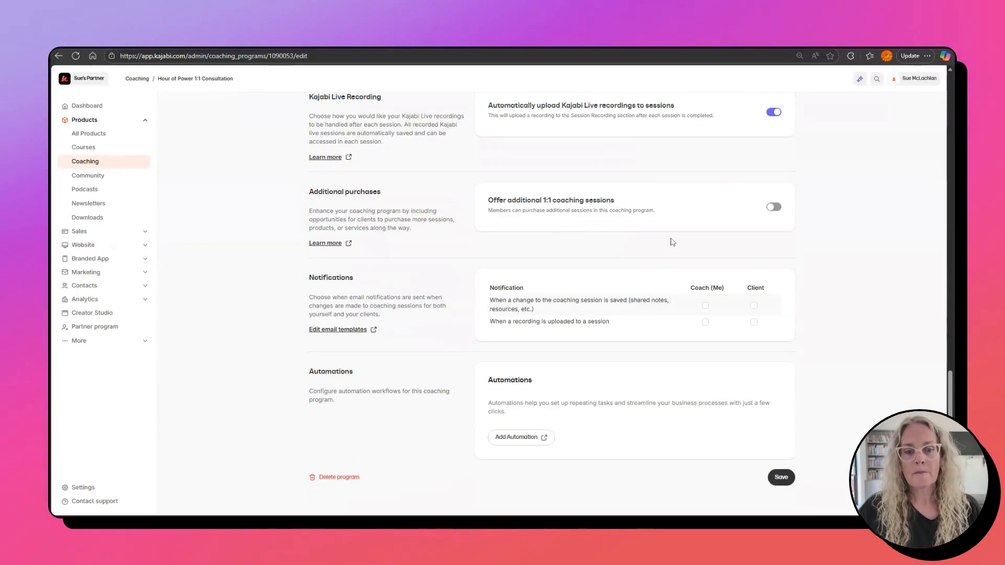
left_click(775, 208)
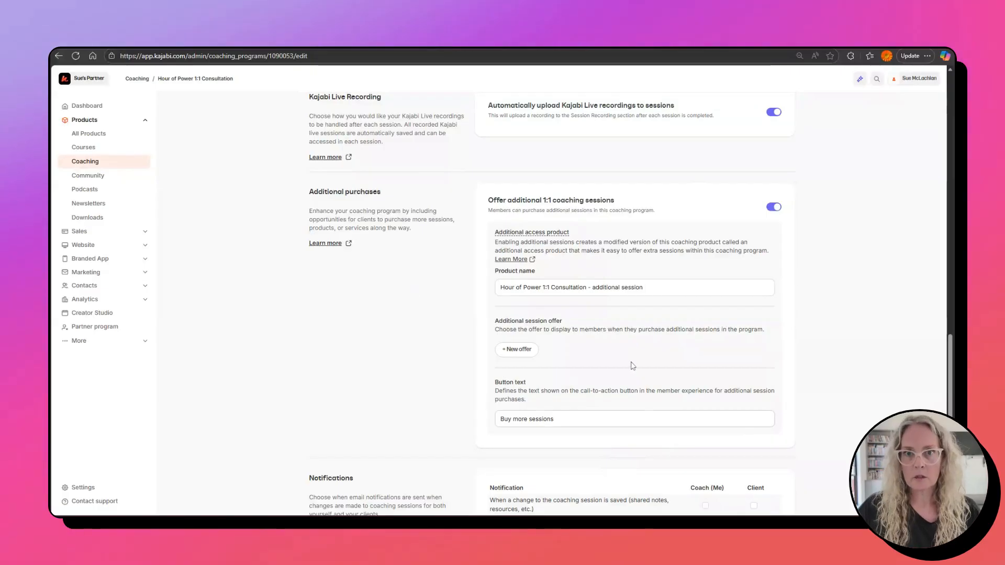
- Turn off the offer of additional 1:1 coaching sessions, enable both notifications for coach and client, and save the program settings
left_click(773, 208)
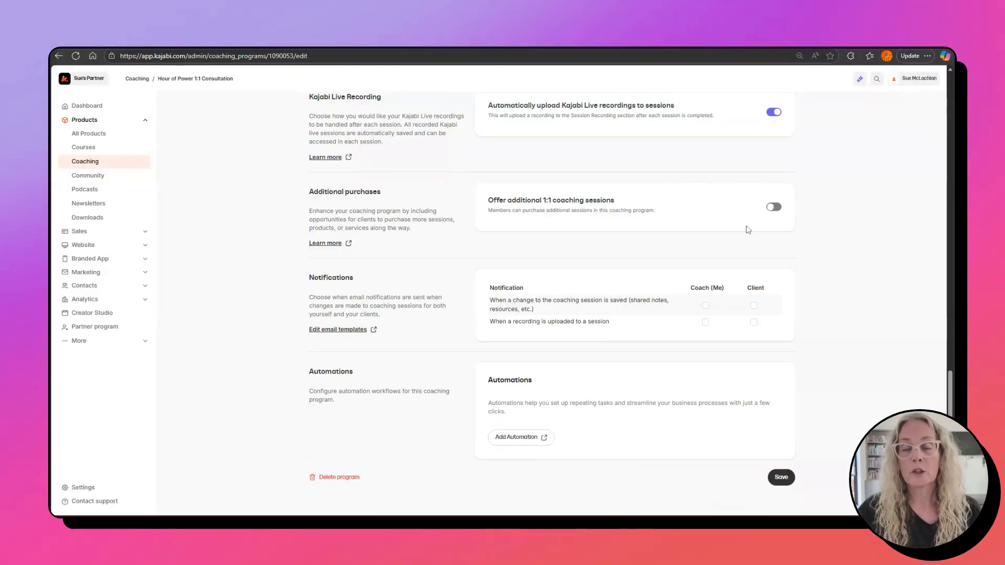
scroll(654, 261, "down", 1)
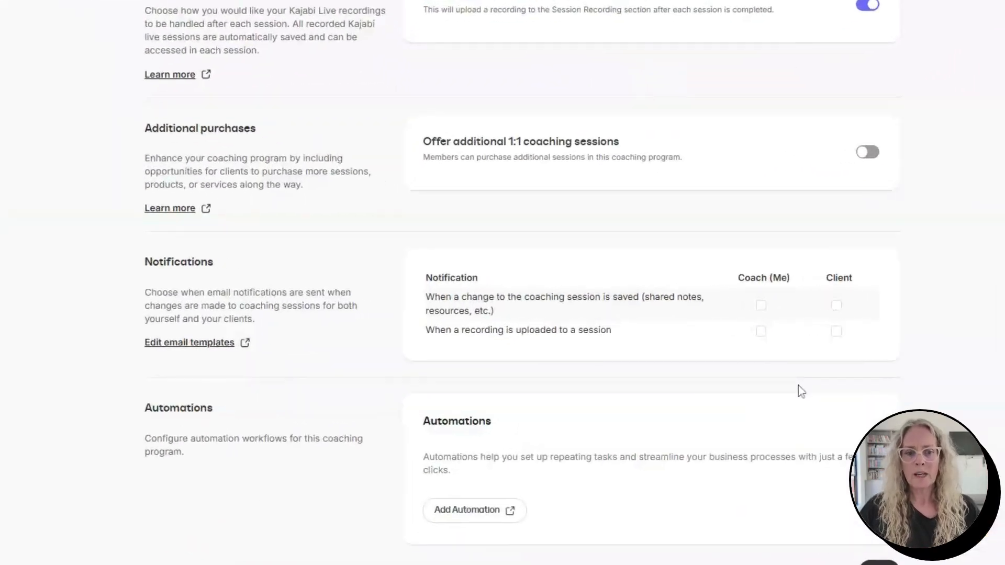
left_click(705, 300)
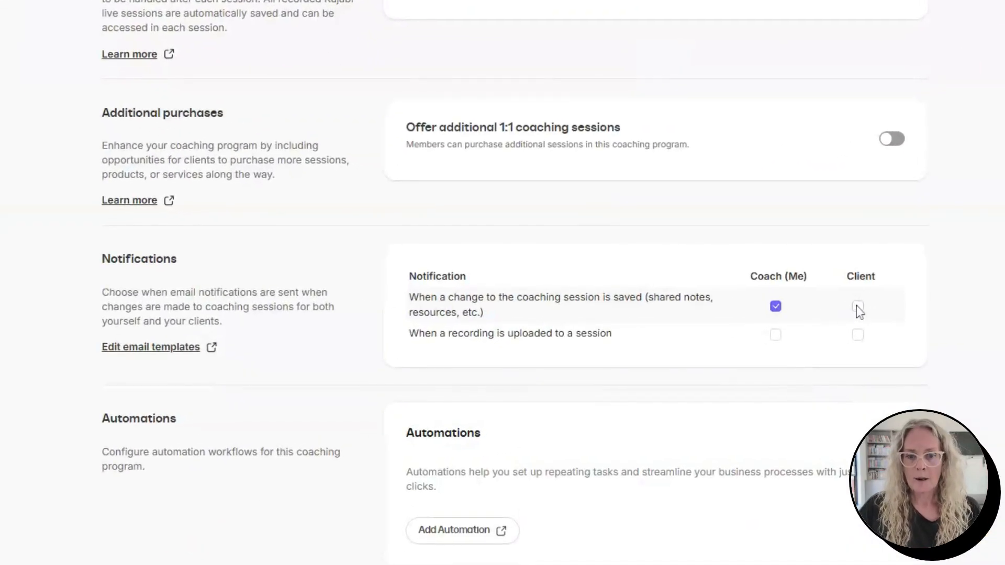
left_click(857, 307)
left_click(858, 335)
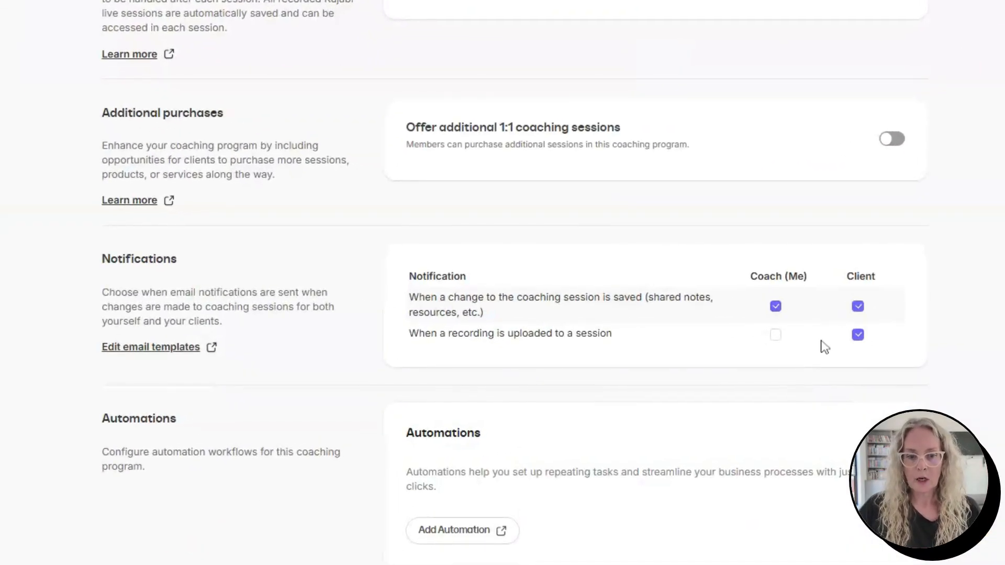
left_click(777, 336)
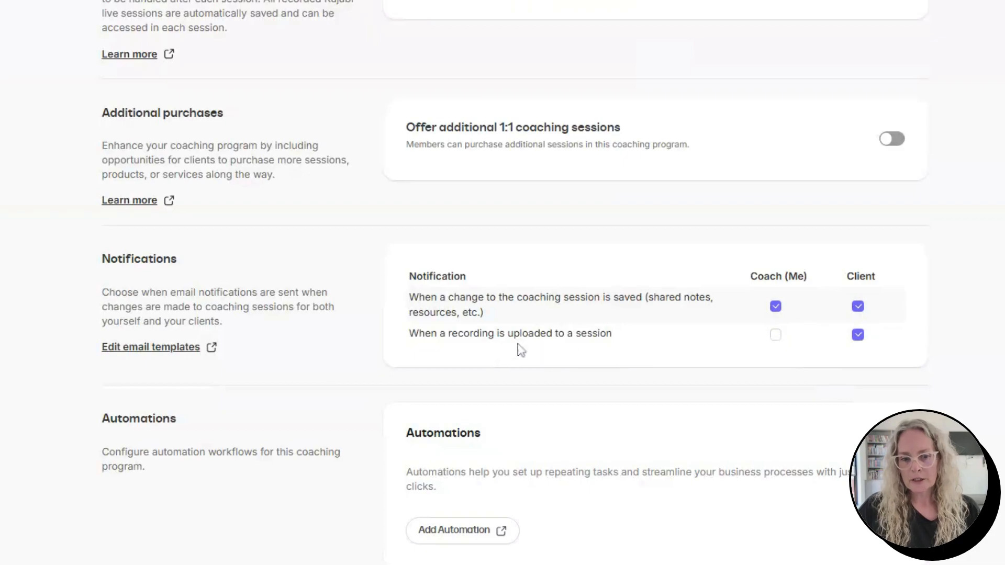
left_click(778, 337)
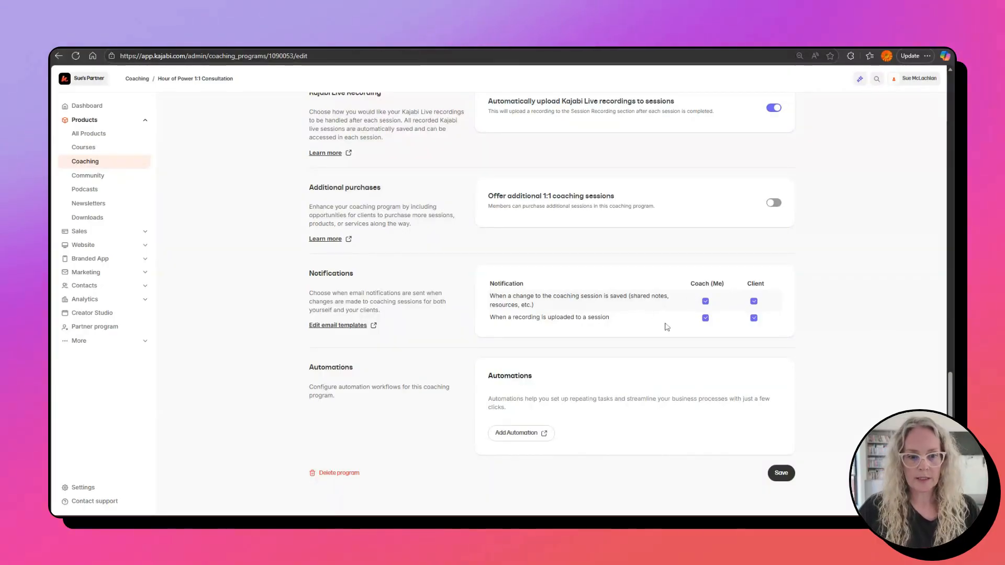
left_click(782, 478)
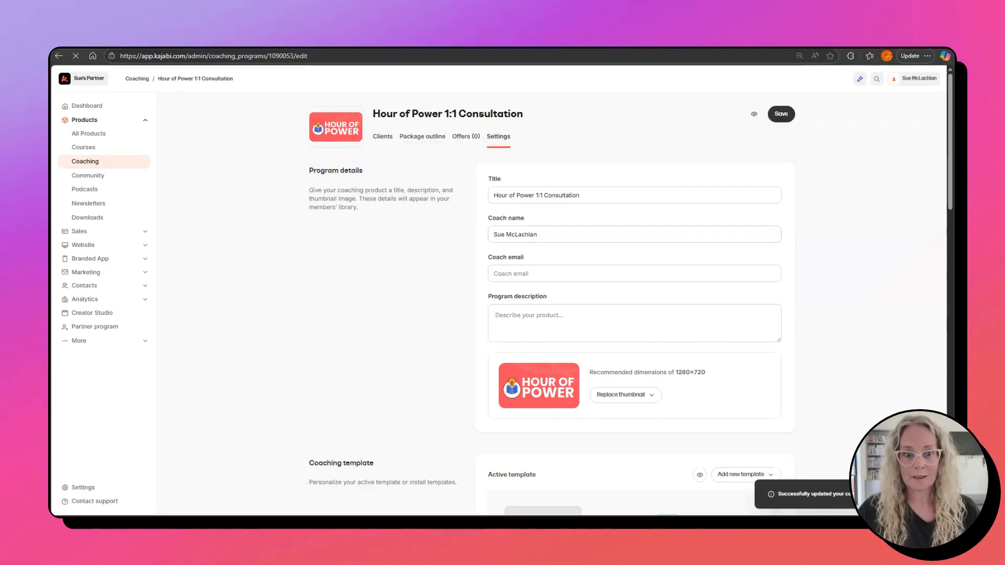
- Add the default one-on-one Coaching template from the popular templates to the program's template library
scroll(657, 226, "down", 6)
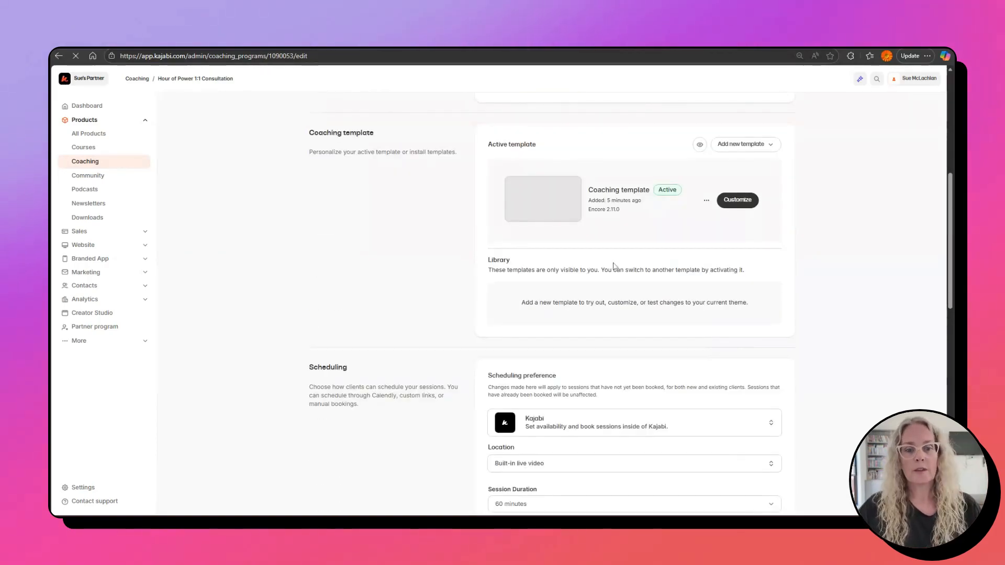
scroll(647, 294, "up", 1)
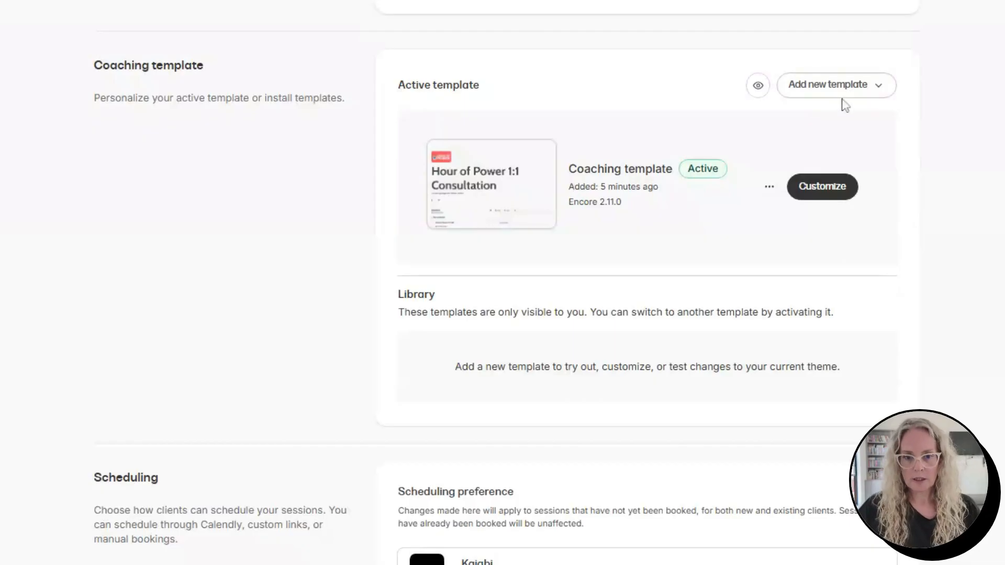
left_click(859, 89)
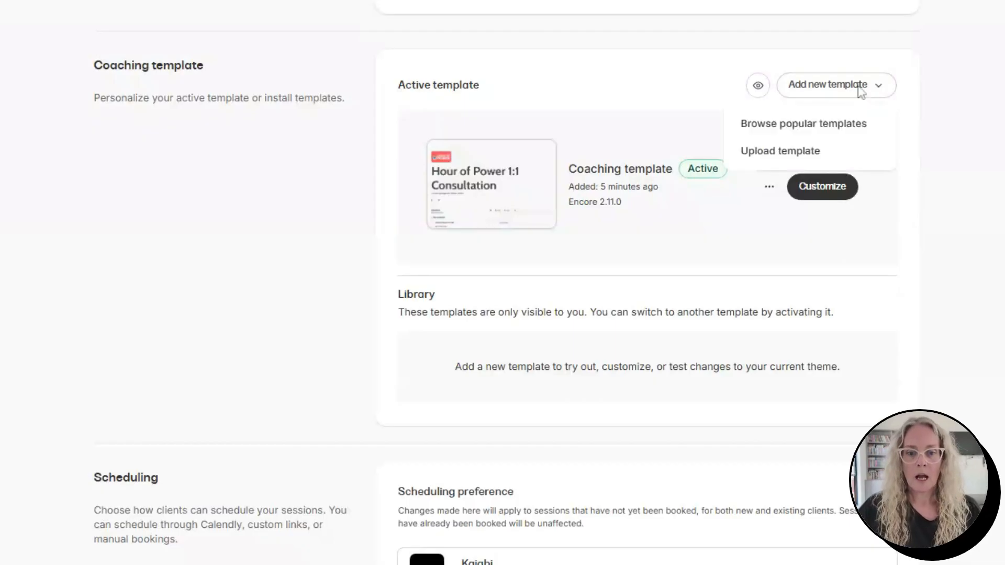
left_click(846, 134)
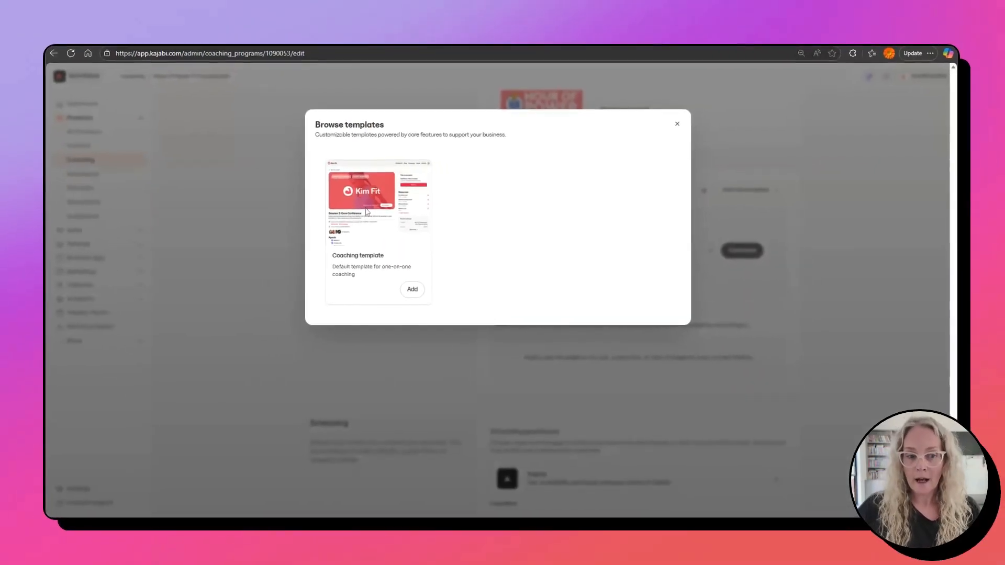
left_click(416, 291)
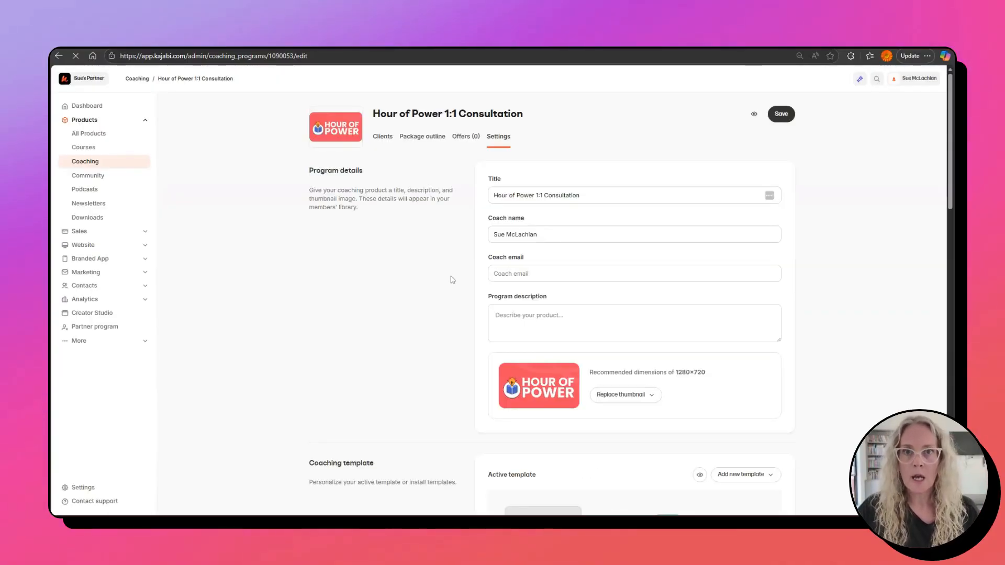
- Open the inactive Coaching template in the library for customization and go to its style guide
scroll(453, 280, "down", 5)
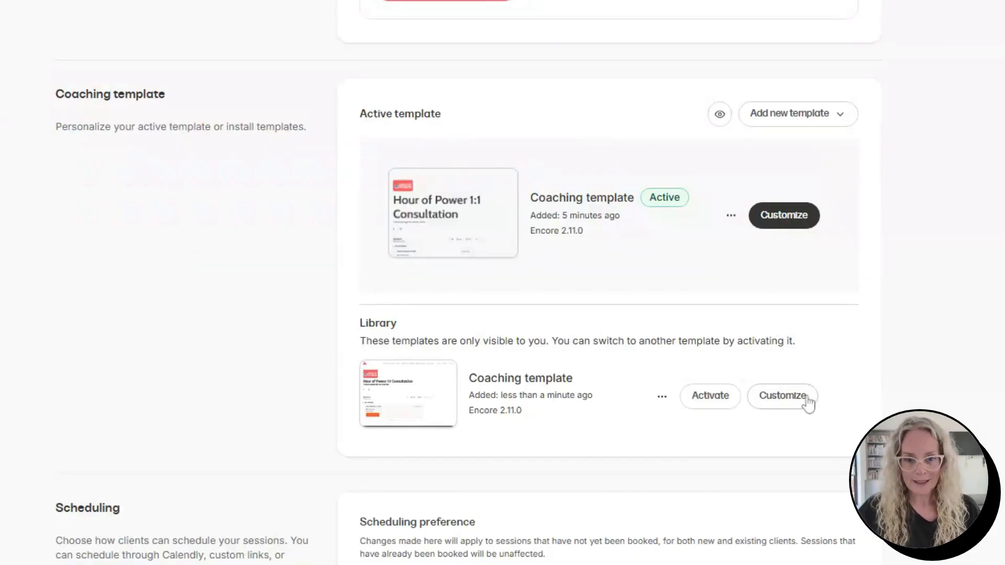
left_click(796, 397)
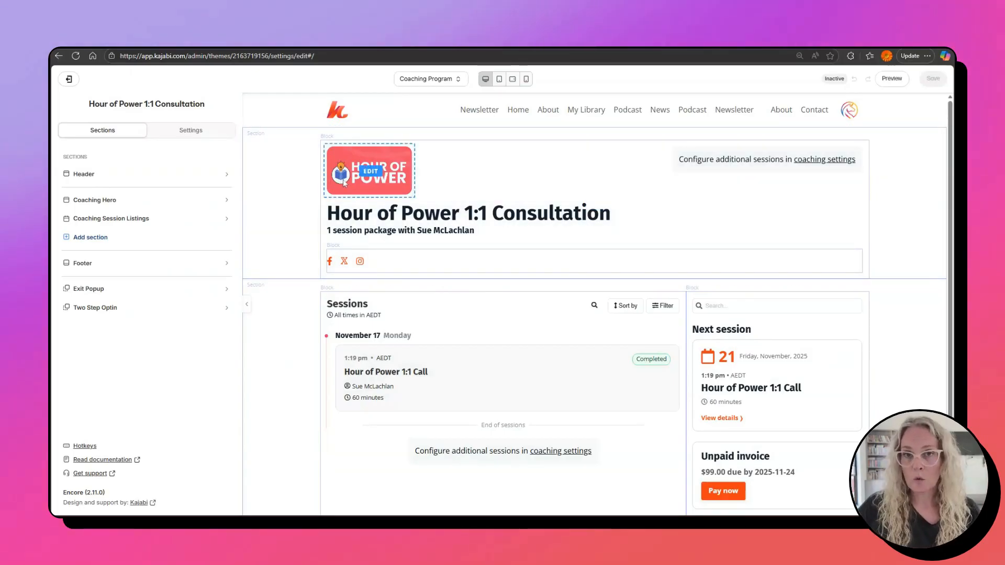
left_click(190, 135)
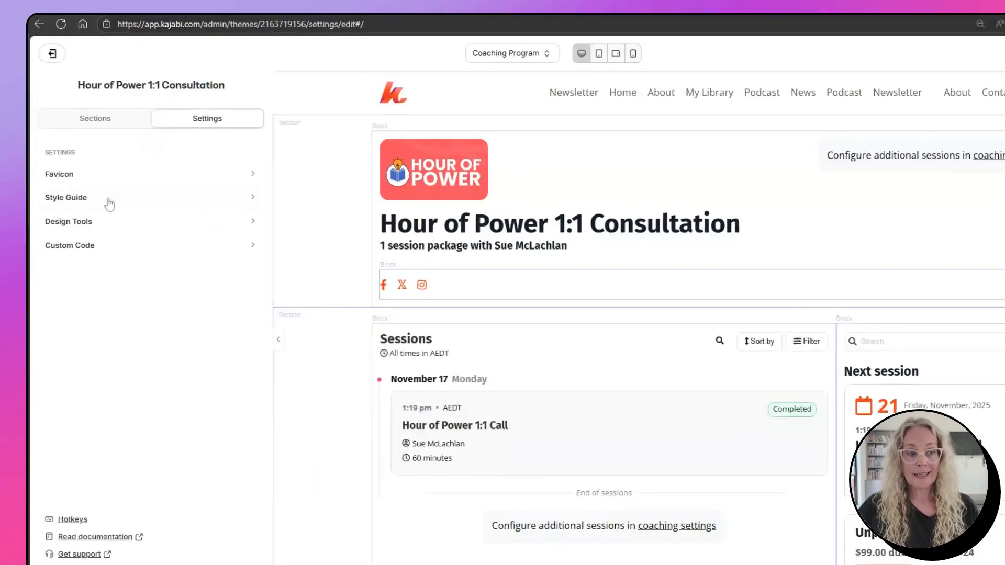
left_click(115, 189)
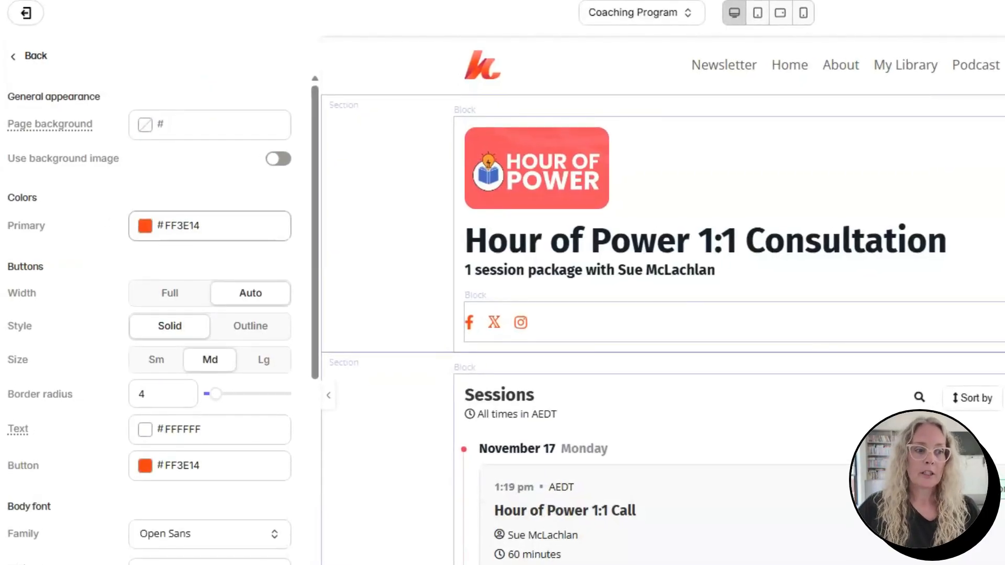
- Set both the primary color and the button color in the style guide to #FA4D5F
left_click_drag(171, 225, 201, 225)
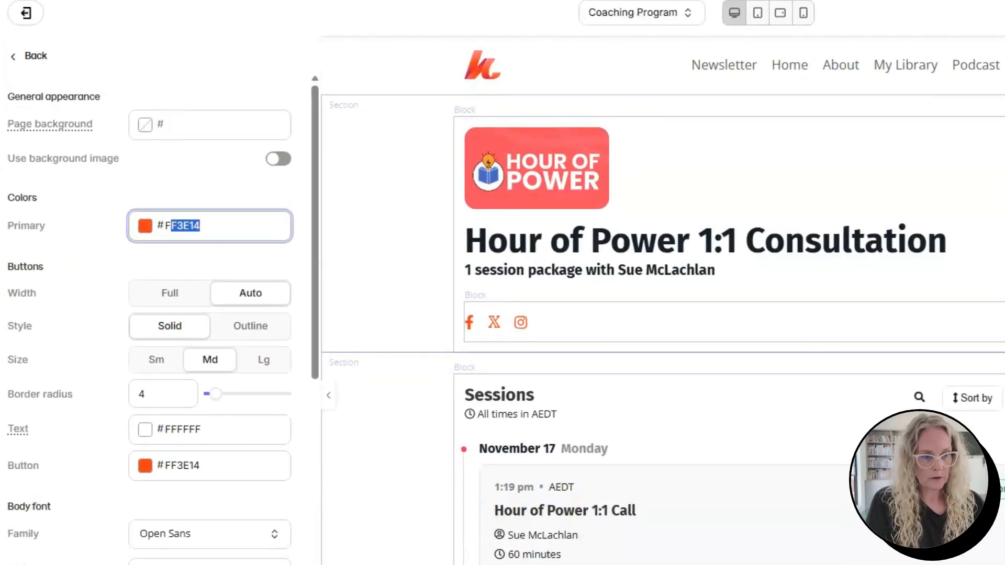
type("A4D5F")
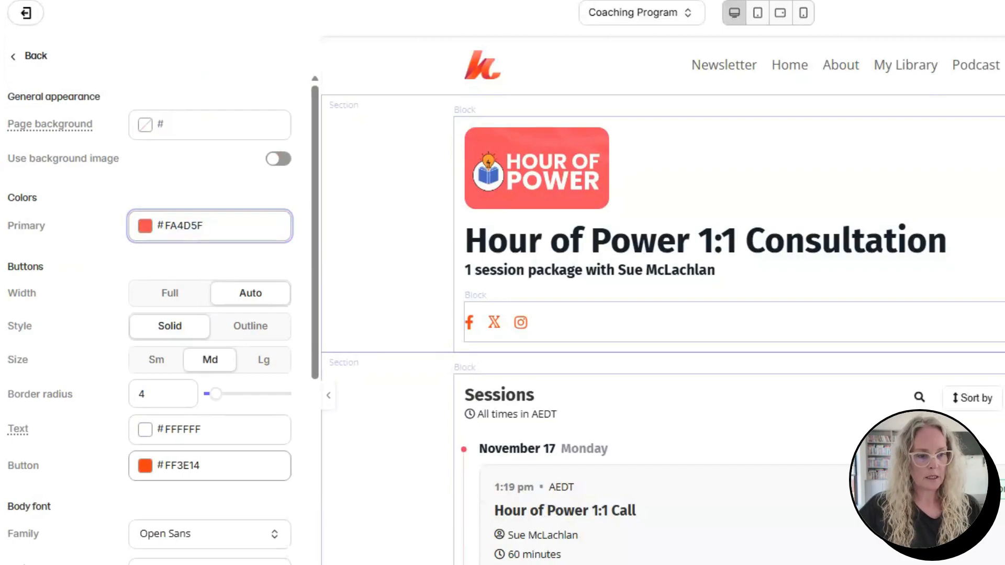
left_click_drag(204, 225, 164, 225)
key("ctrl+c")
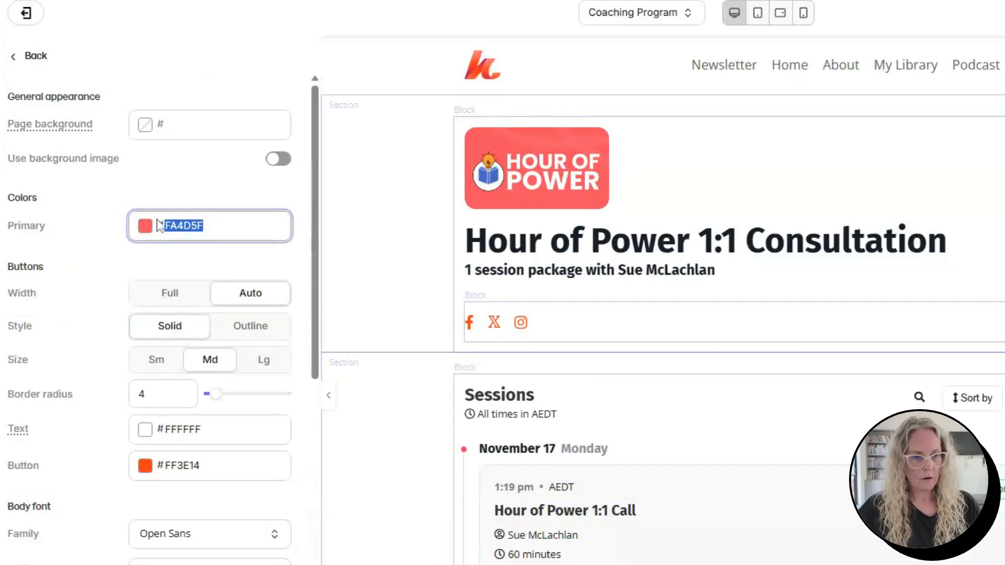
left_click_drag(220, 465, 183, 466)
key("ctrl+v")
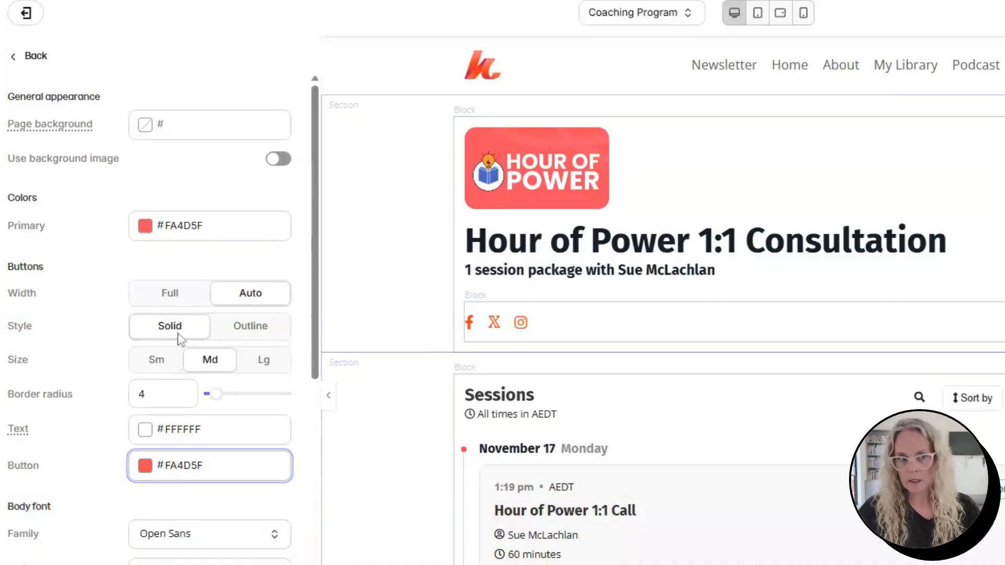
- Set the font family to Poppins for both the body font and the heading font
scroll(220, 372, "down", 5)
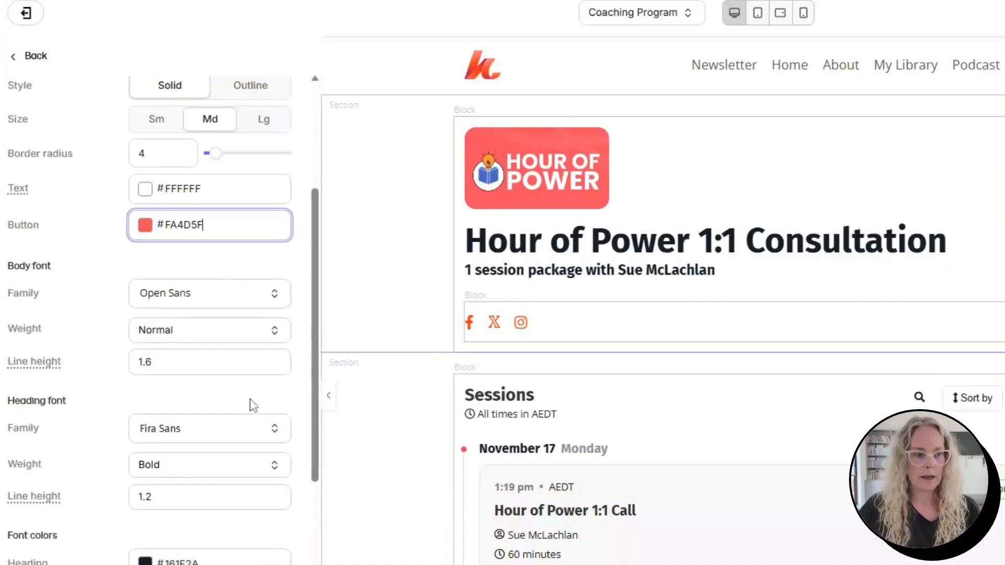
left_click(224, 298)
type("popp")
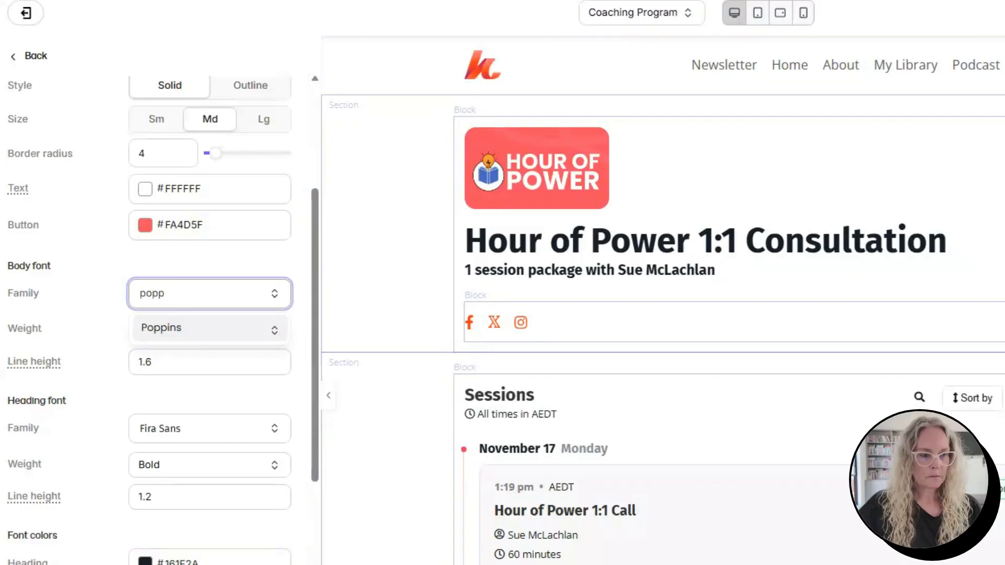
left_click(193, 327)
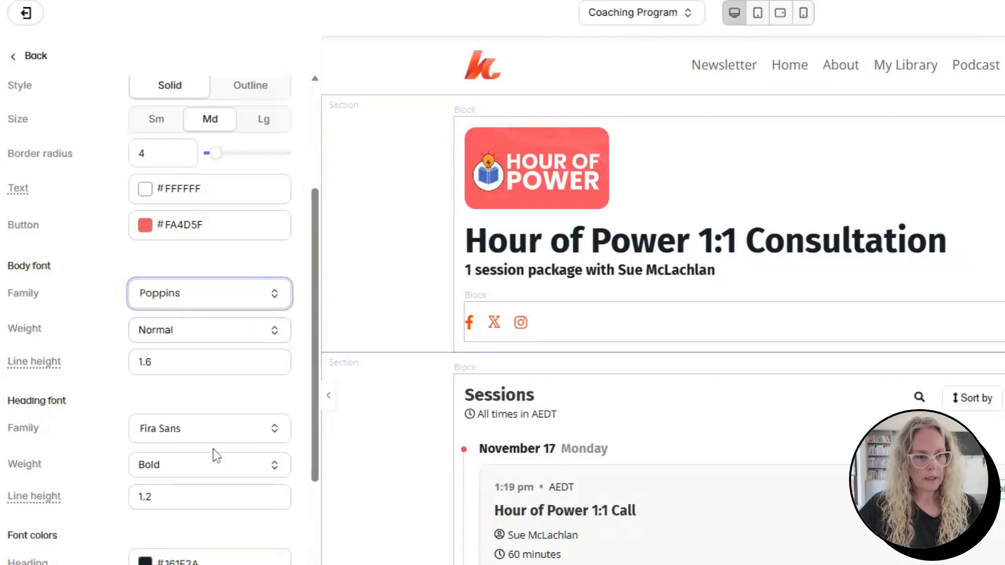
left_click(195, 428)
type("pop")
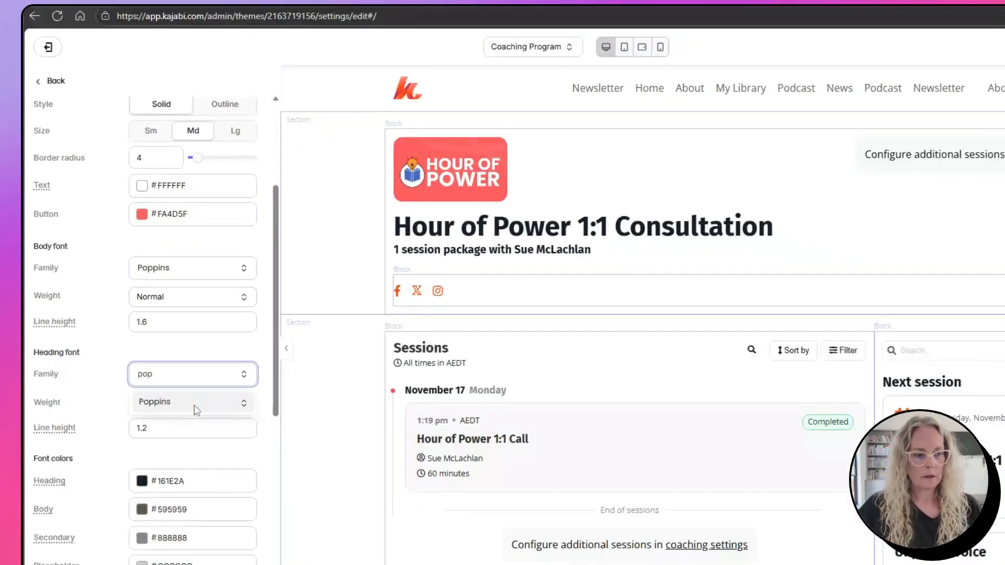
left_click(197, 410)
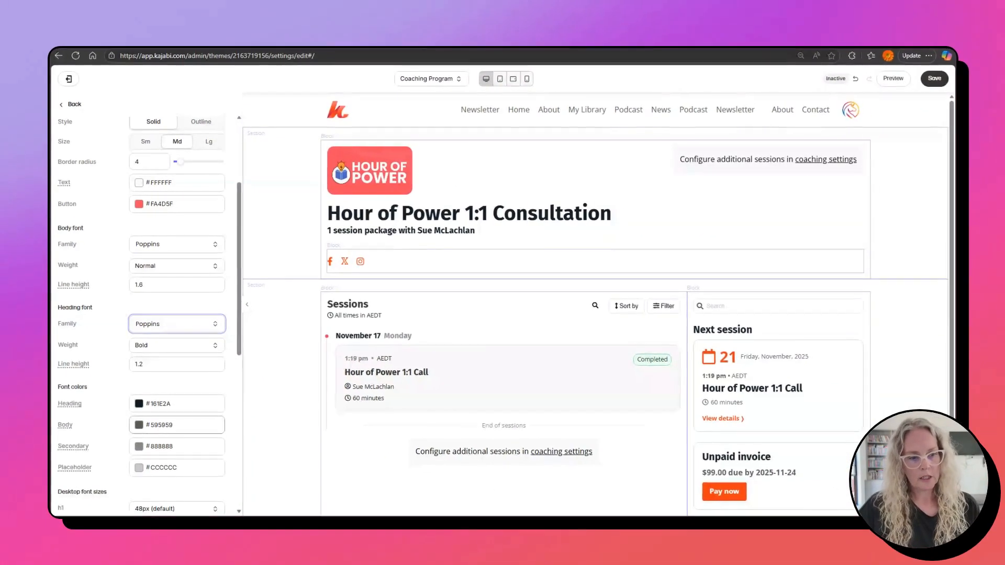
- Look through the style guide's font colors and sizes and the Coaching Session Listings section's settings, and return to the section list
scroll(181, 260, "down", 5)
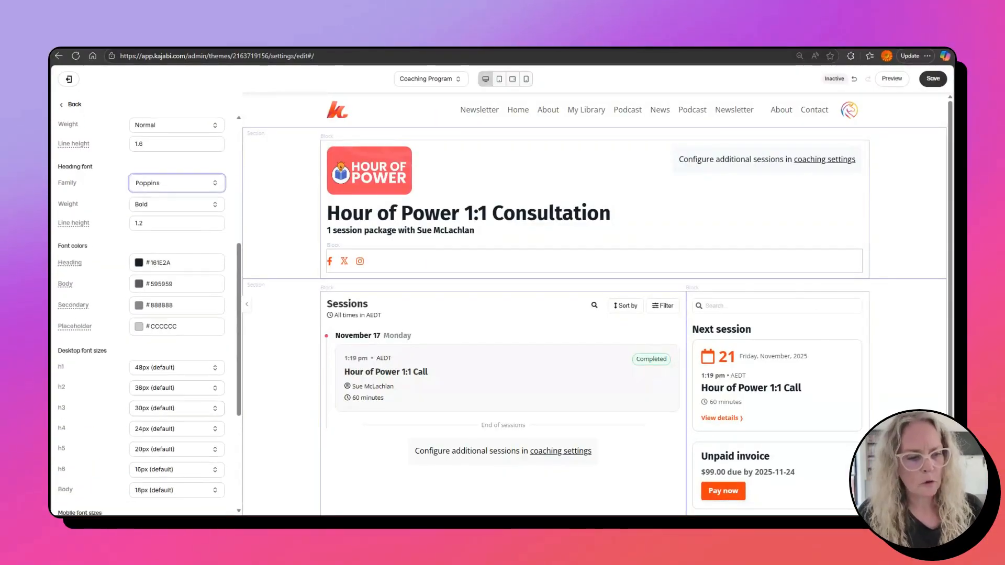
scroll(180, 385, "down", 2)
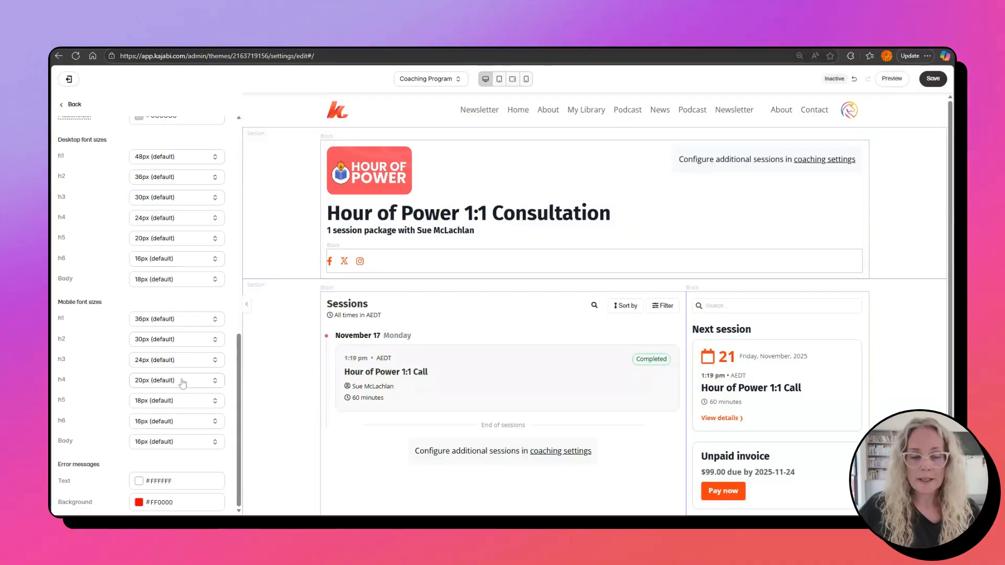
scroll(185, 382, "up", 3)
scroll(185, 380, "up", 7)
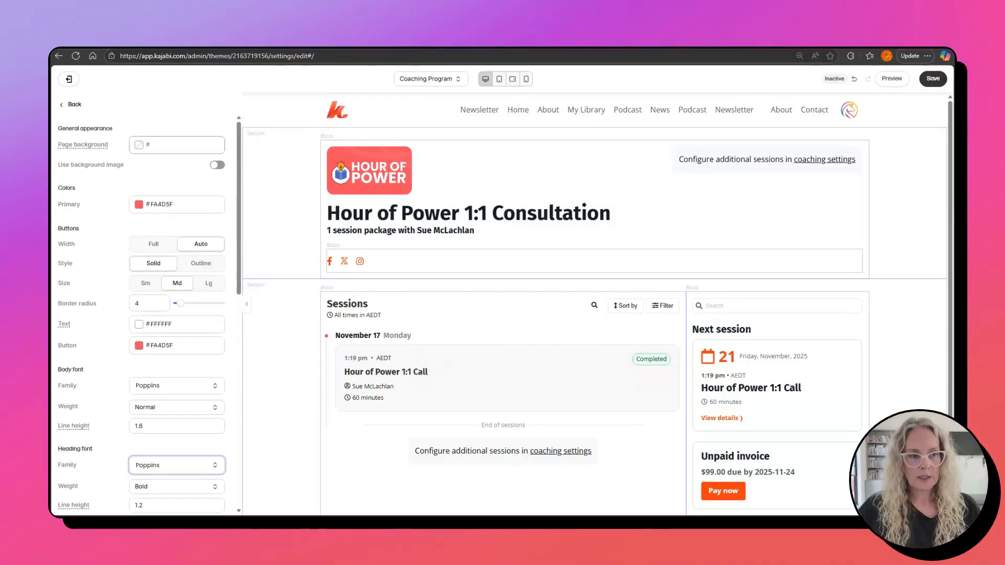
left_click(439, 82)
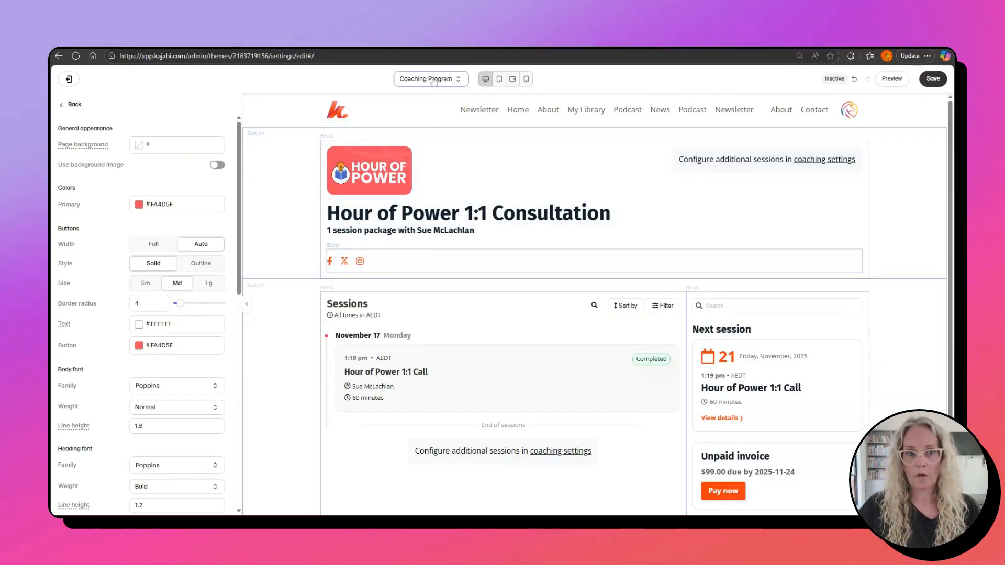
left_click(78, 104)
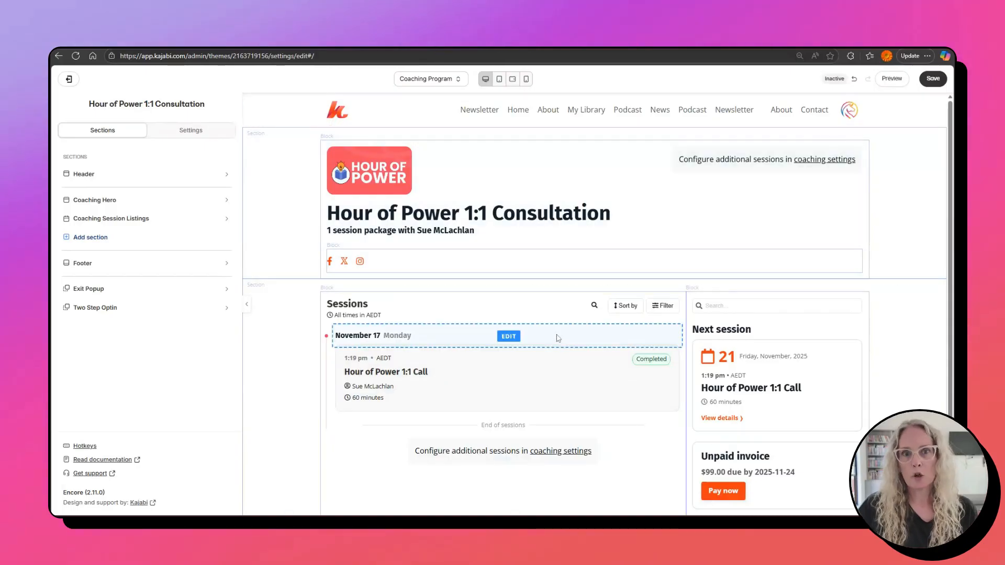
scroll(516, 359, "down", 1)
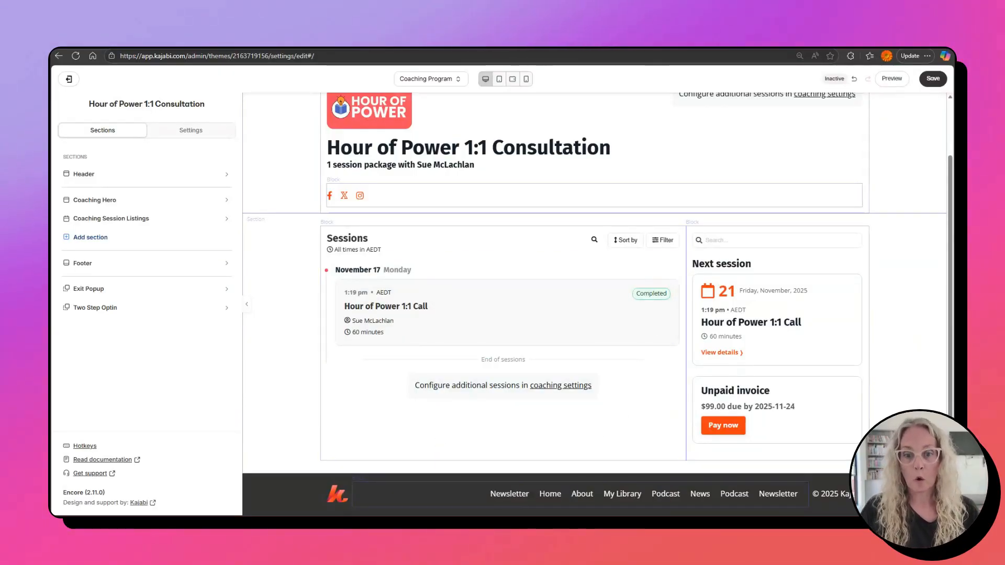
left_click(858, 375)
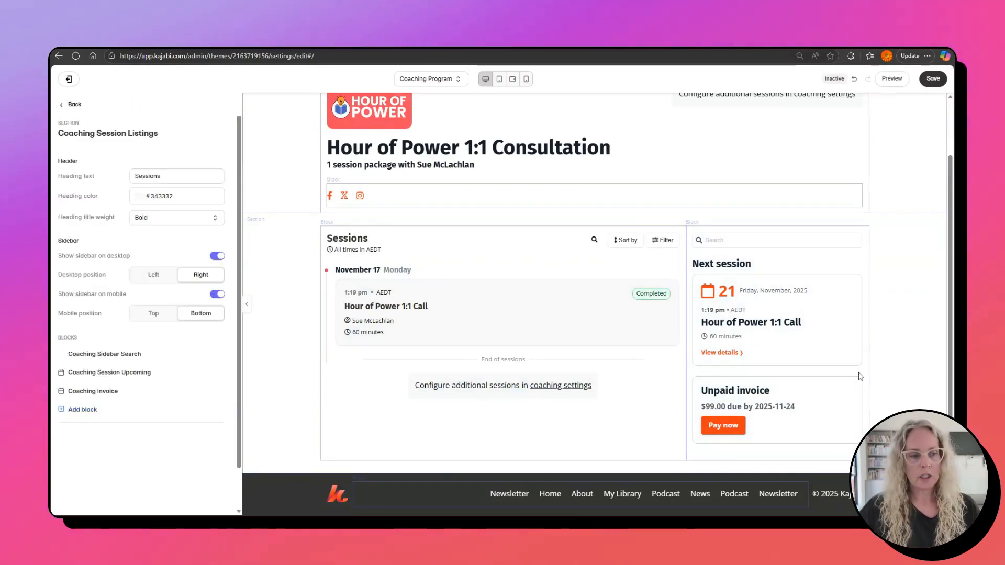
left_click(62, 108)
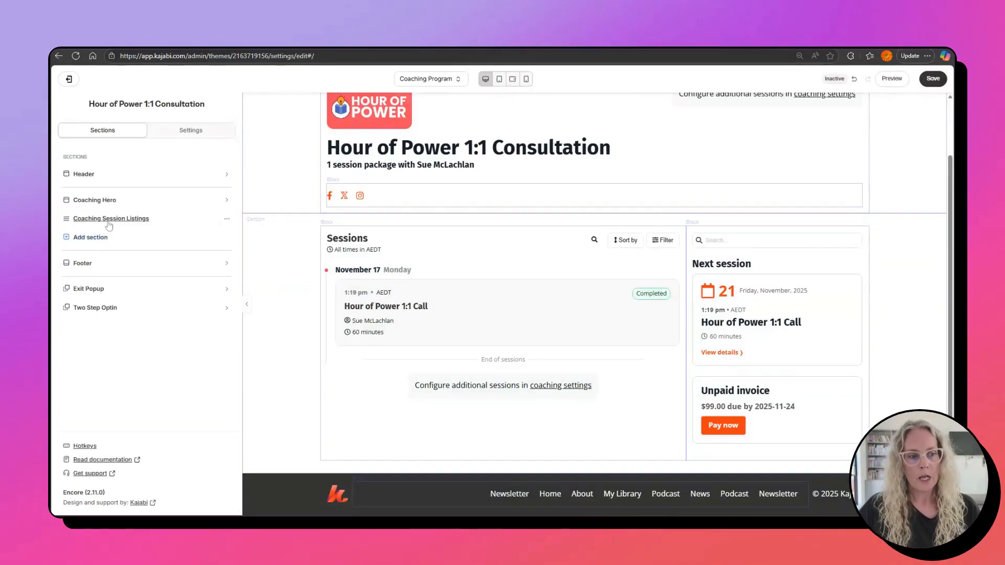
left_click(110, 219)
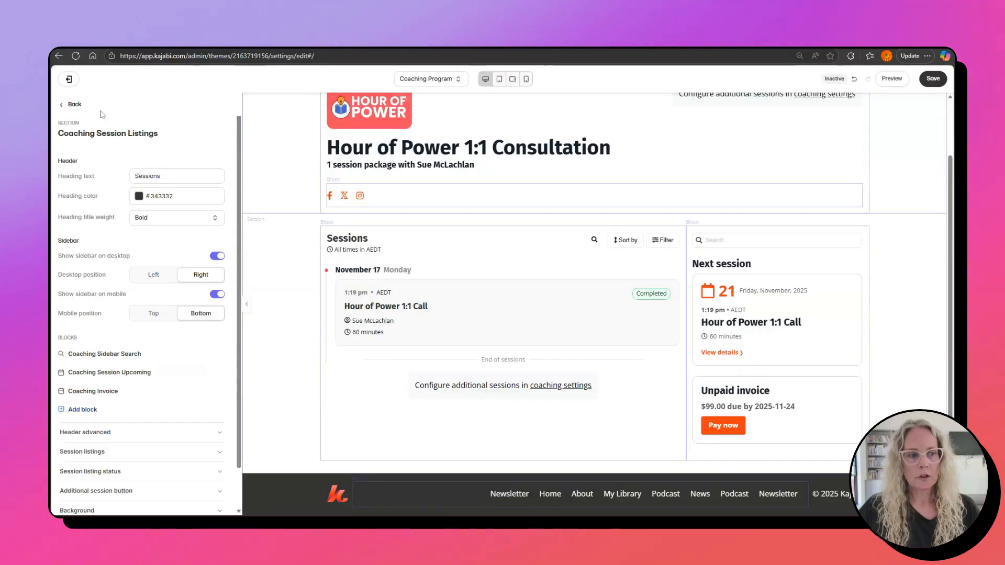
left_click(70, 106)
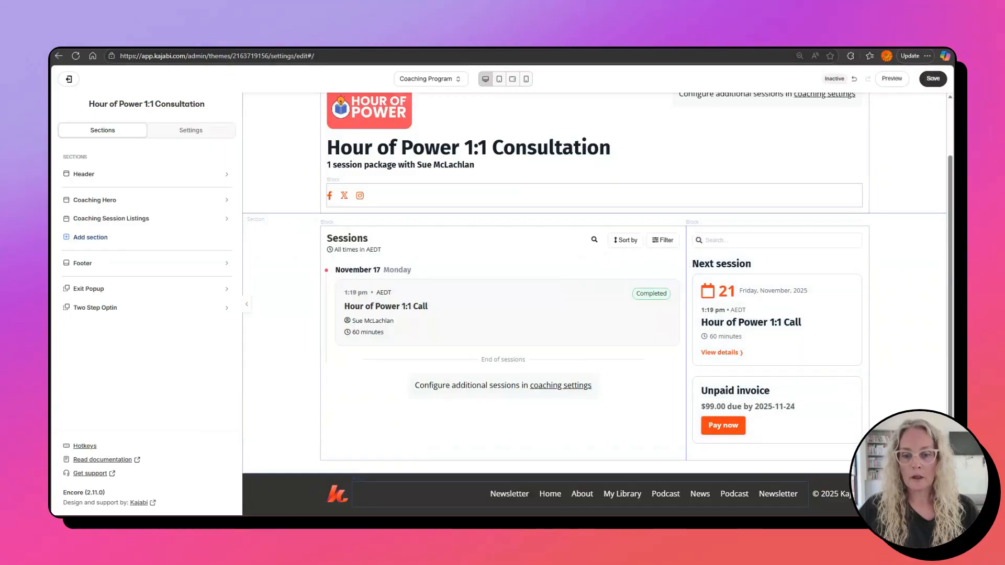
- Hide the Coaching Invoice block in the Coaching Session Listings section's sidebar
left_click(770, 391)
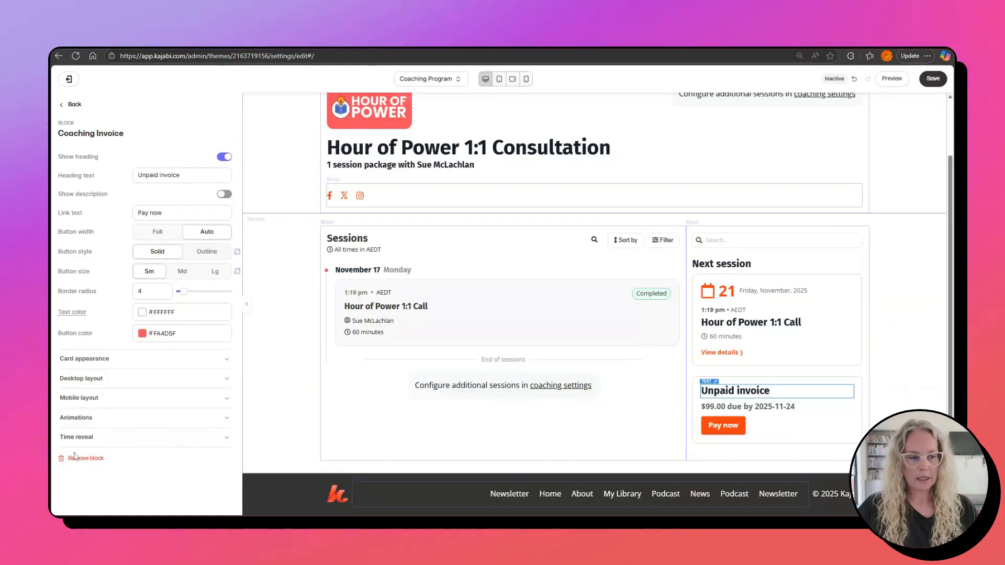
left_click(70, 105)
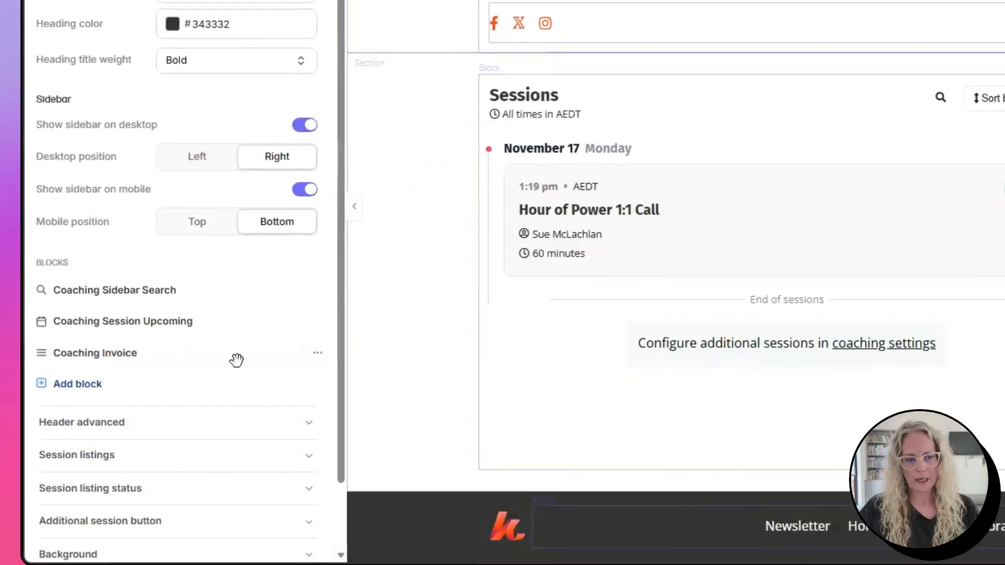
left_click(317, 353)
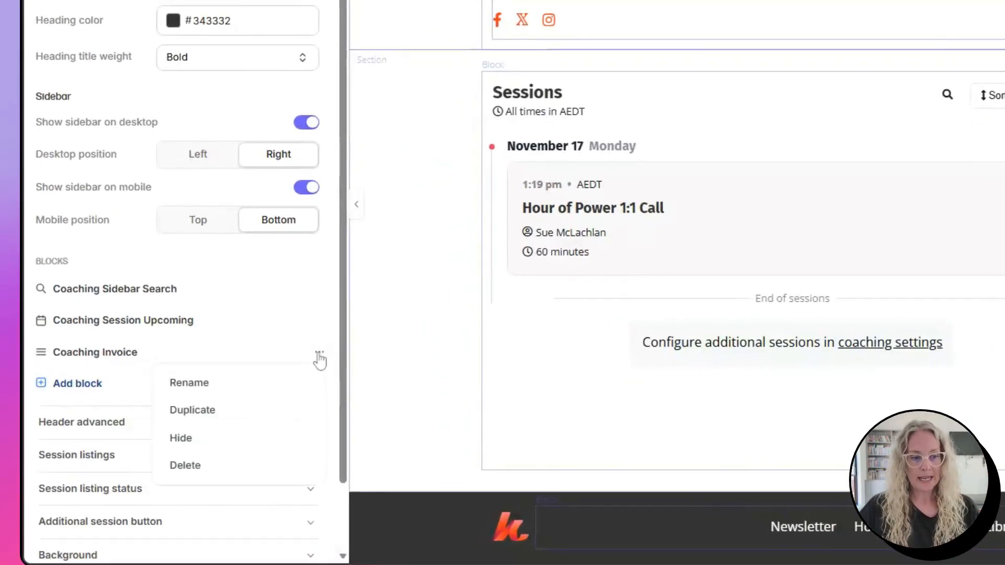
left_click(196, 440)
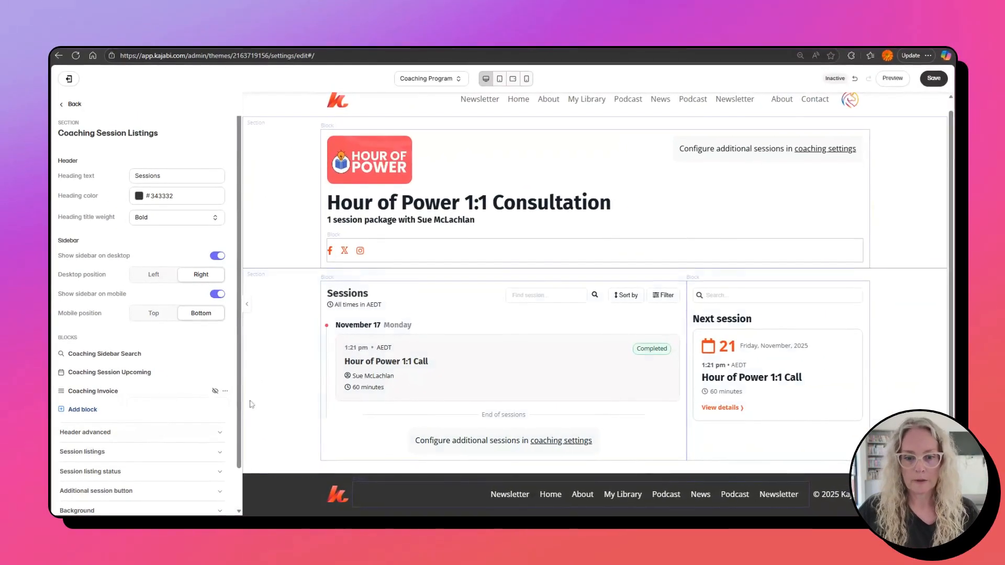
- Look through the block types that can be added to the session listings sidebar, and open the Footer section's settings
left_click(82, 410)
scroll(138, 230, "down", 3)
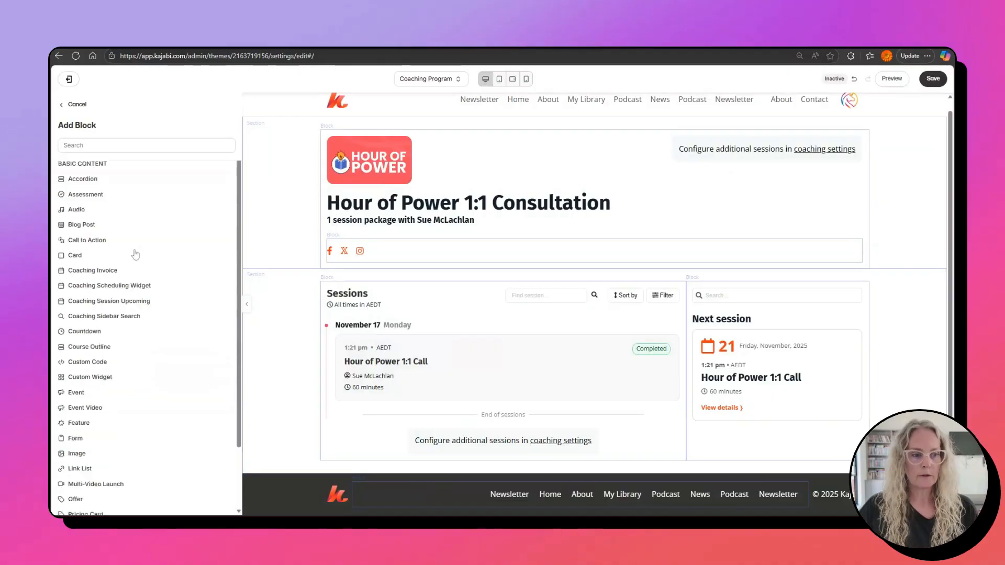
scroll(135, 252, "down", 1)
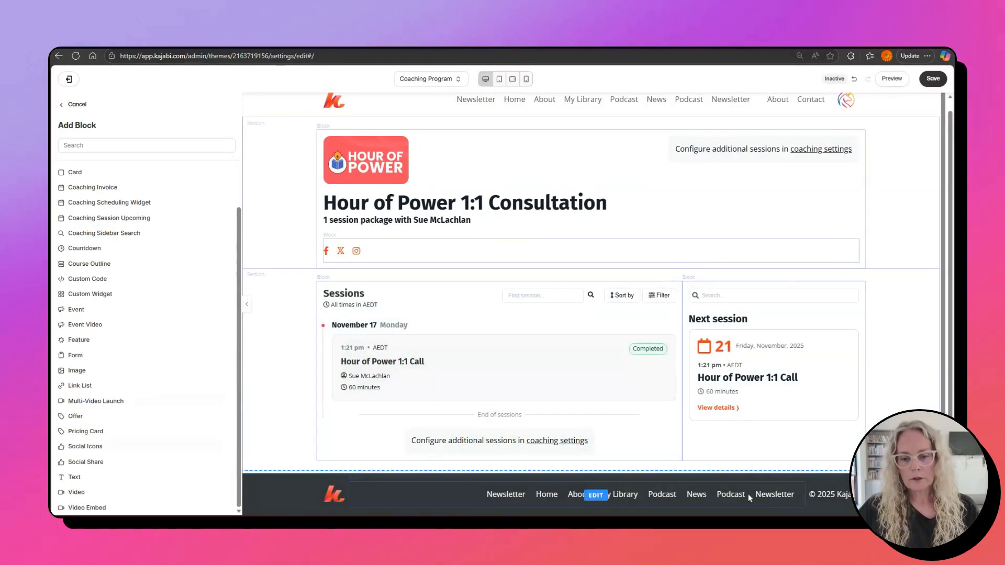
left_click(298, 482)
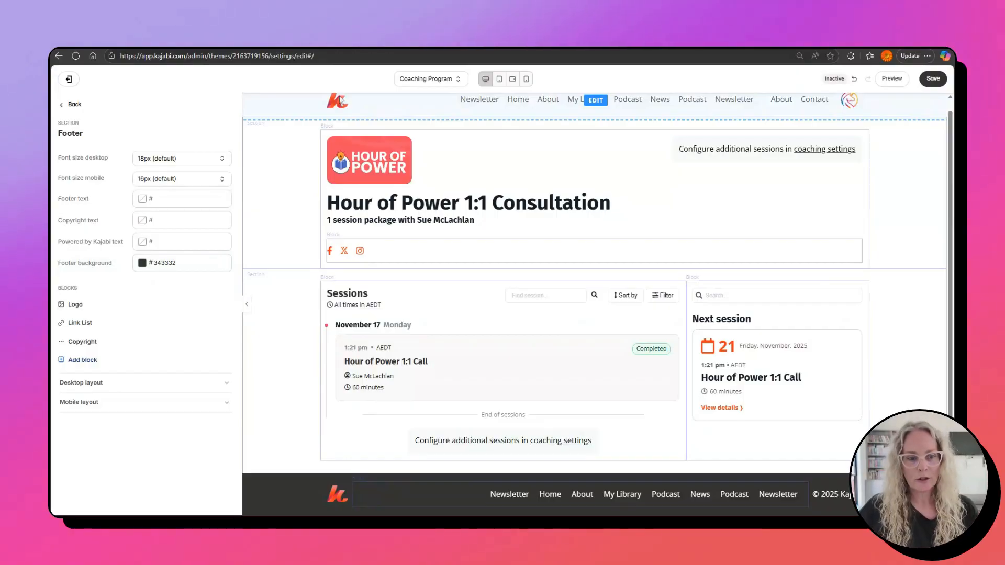
- Review the hero's Social Icons block settings, including the social profile links, and return to the section list
left_click(404, 256)
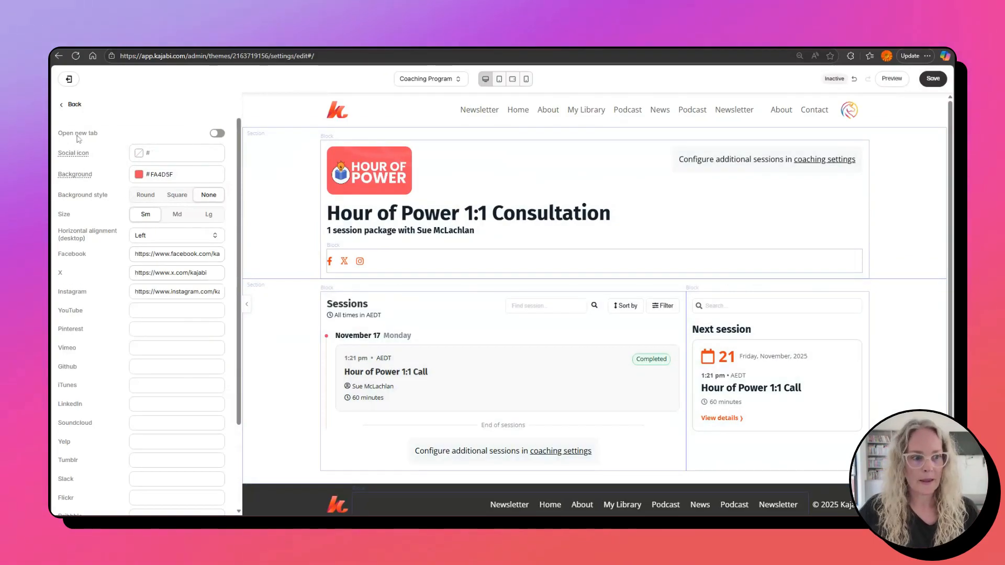
scroll(187, 263, "up", 2)
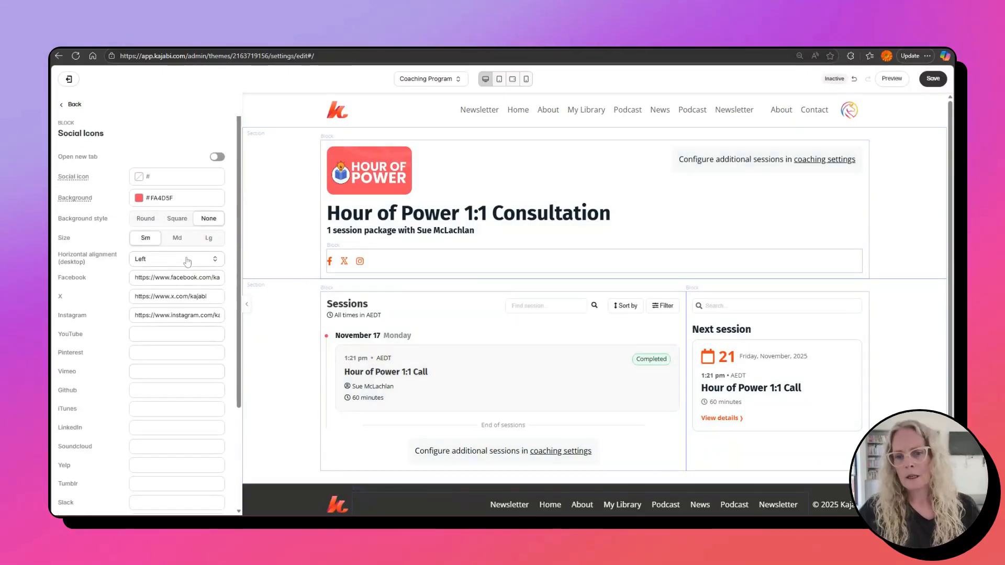
left_click(72, 106)
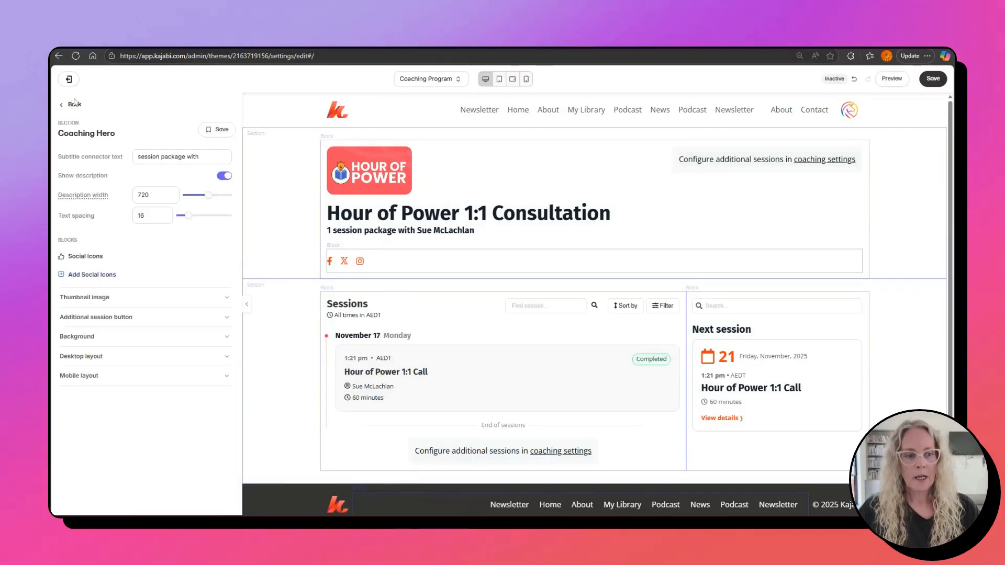
left_click(71, 104)
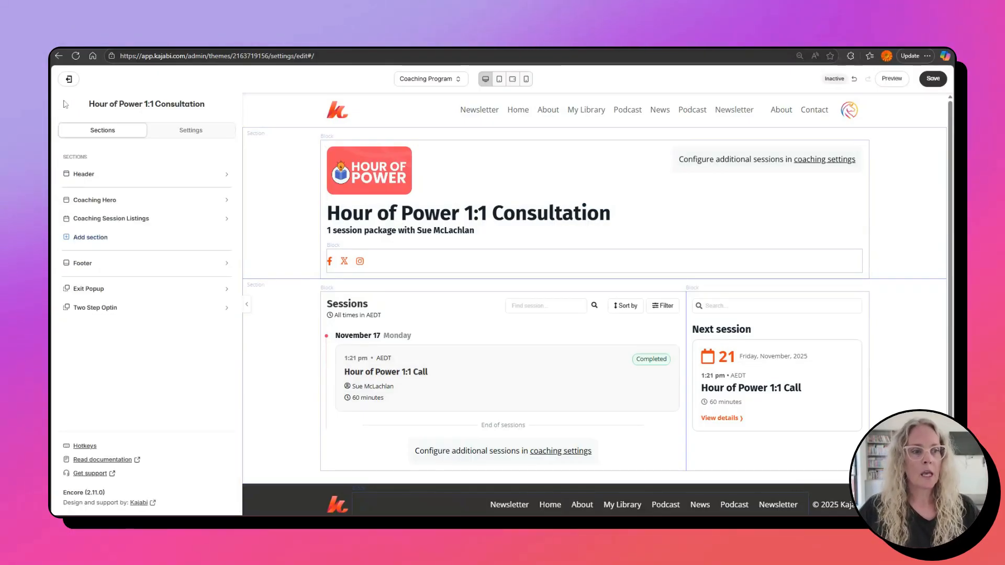
- Open the Coaching Hero section's subtitle connector text and save the Coaching Program page
left_click(102, 202)
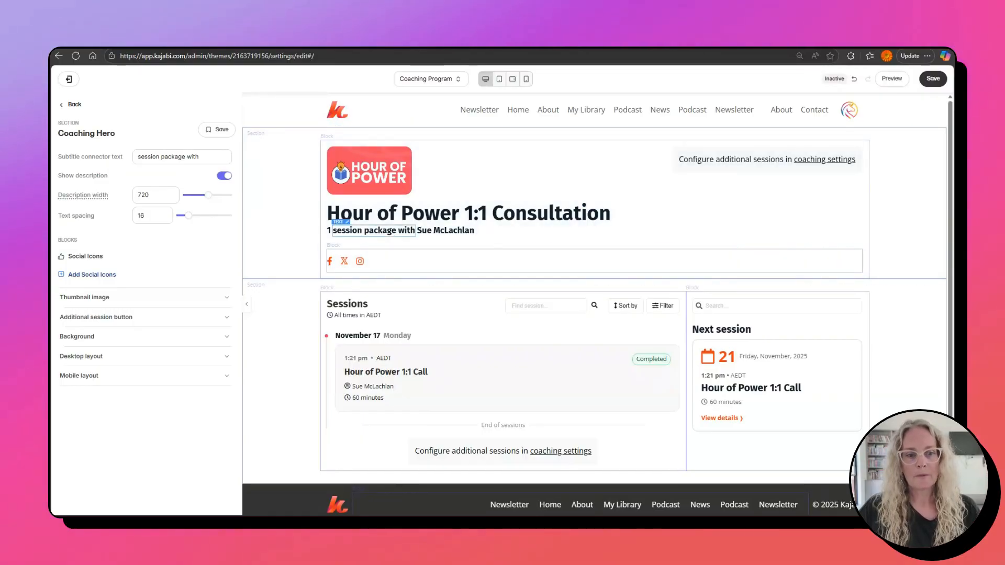
left_click(369, 231)
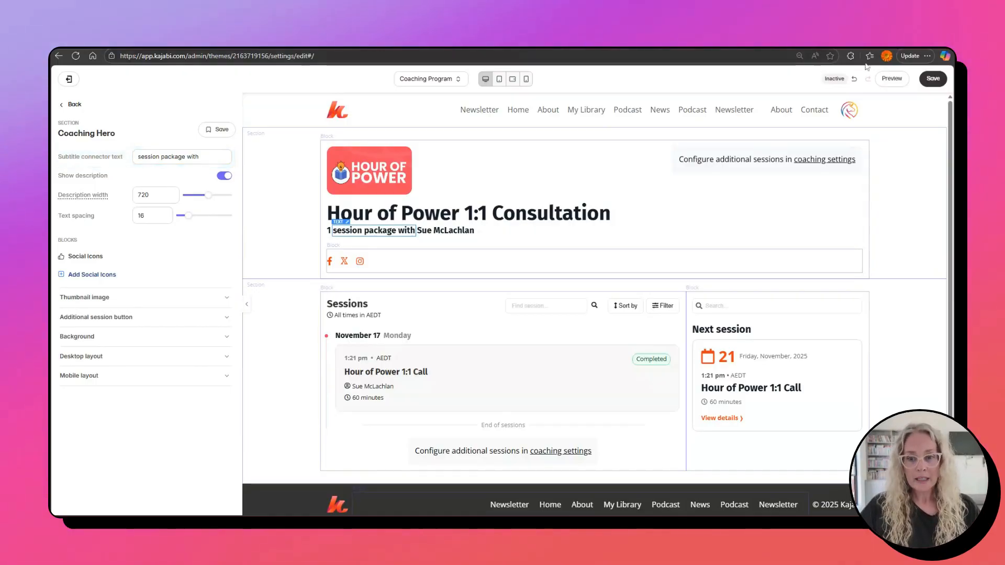
left_click(936, 79)
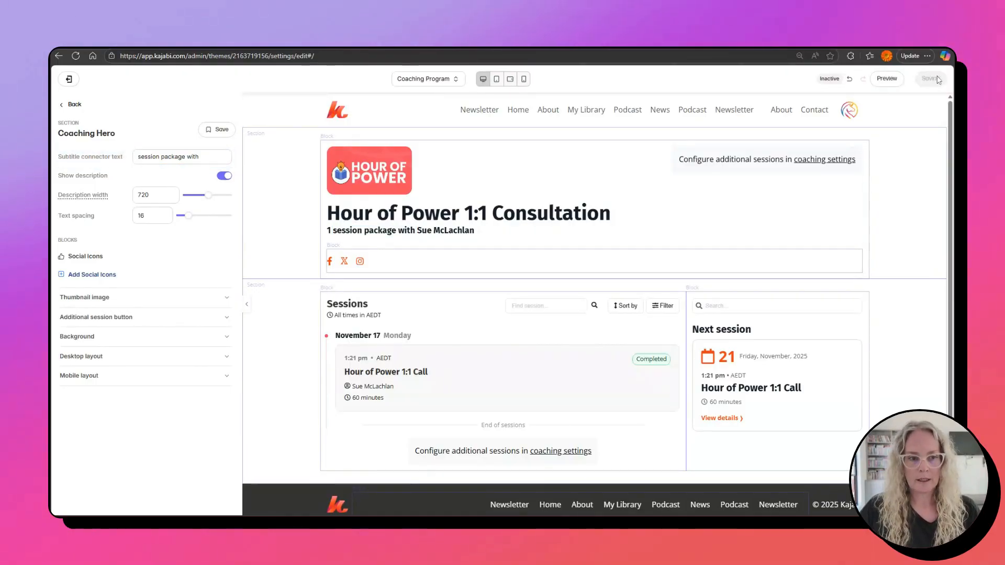
- Switch the editor to the Coaching Session page, look over its layout and open the Coaching Session Details block's settings
left_click(434, 94)
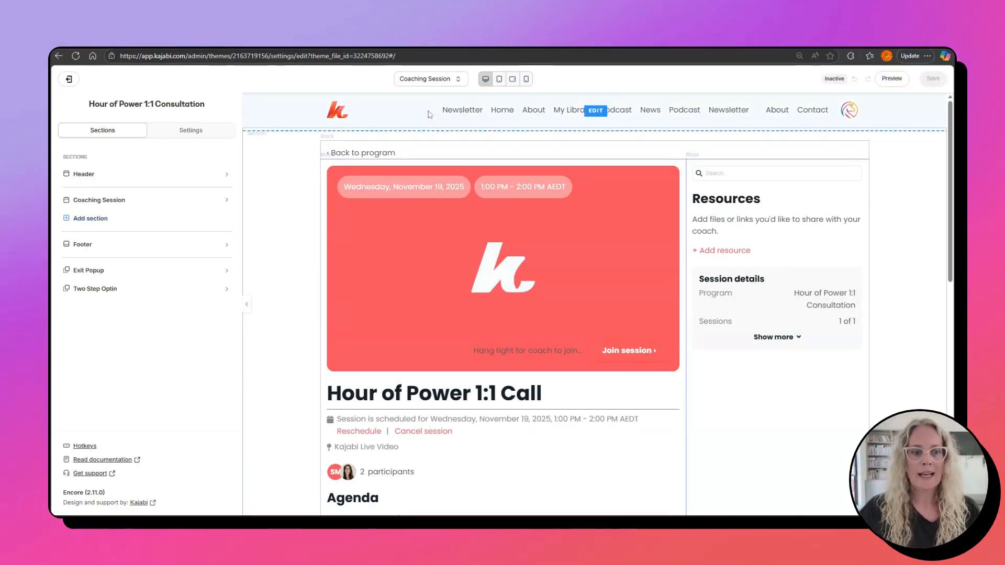
scroll(262, 242, "down", 3)
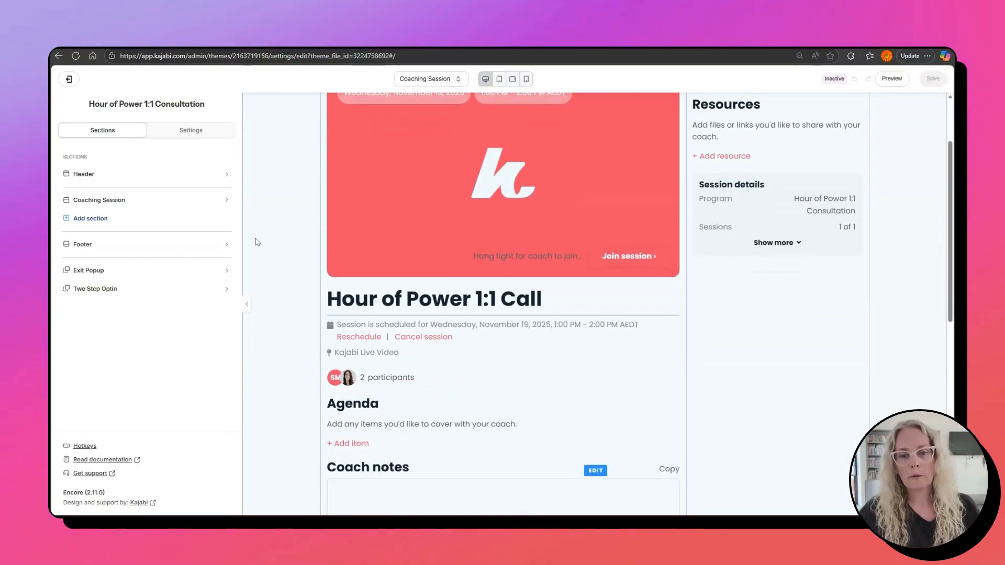
scroll(256, 239, "up", 3)
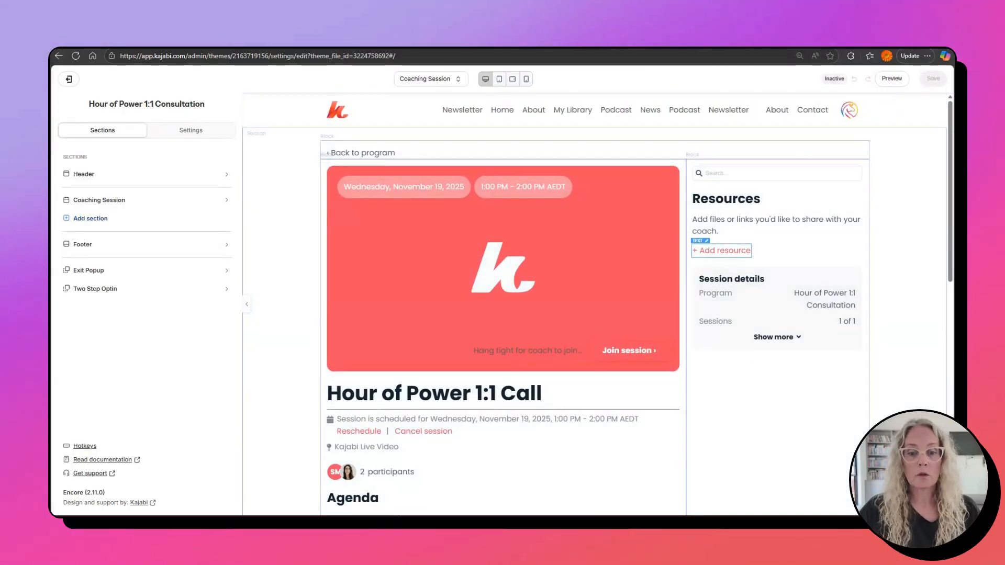
left_click(775, 337)
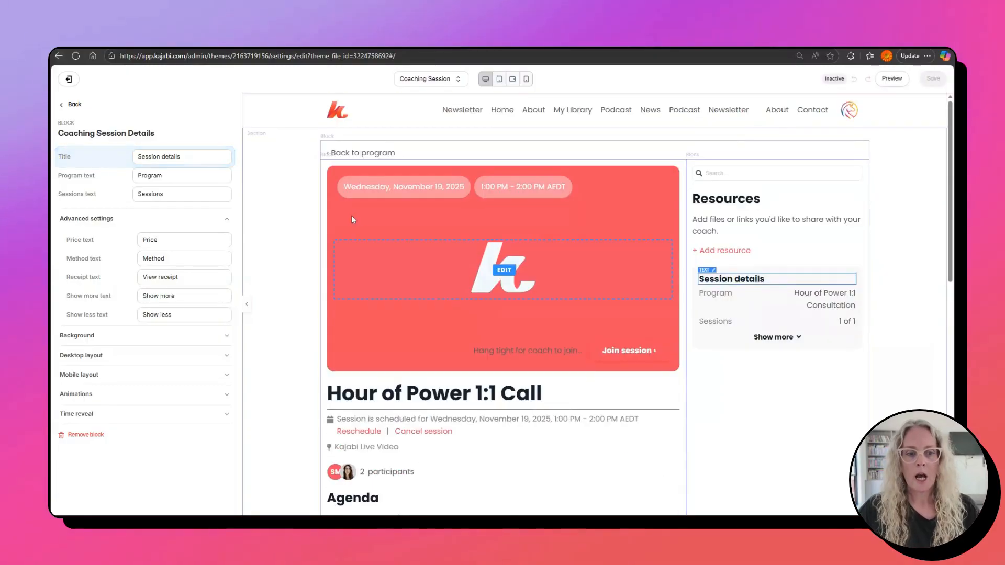
- Change the logo type in the Coaching Session header from an image to Text
left_click(381, 256)
scroll(403, 256, "down", 4)
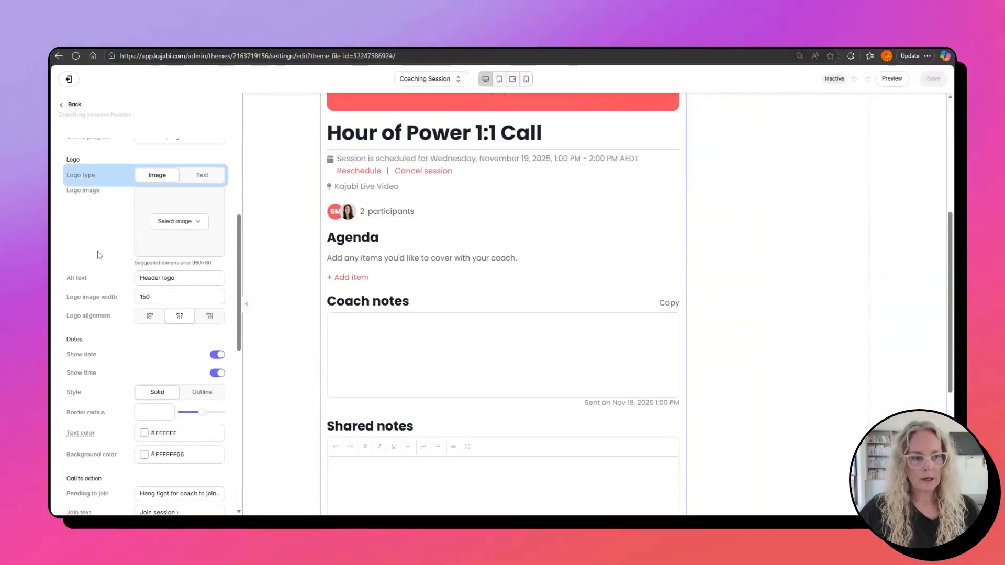
left_click(212, 178)
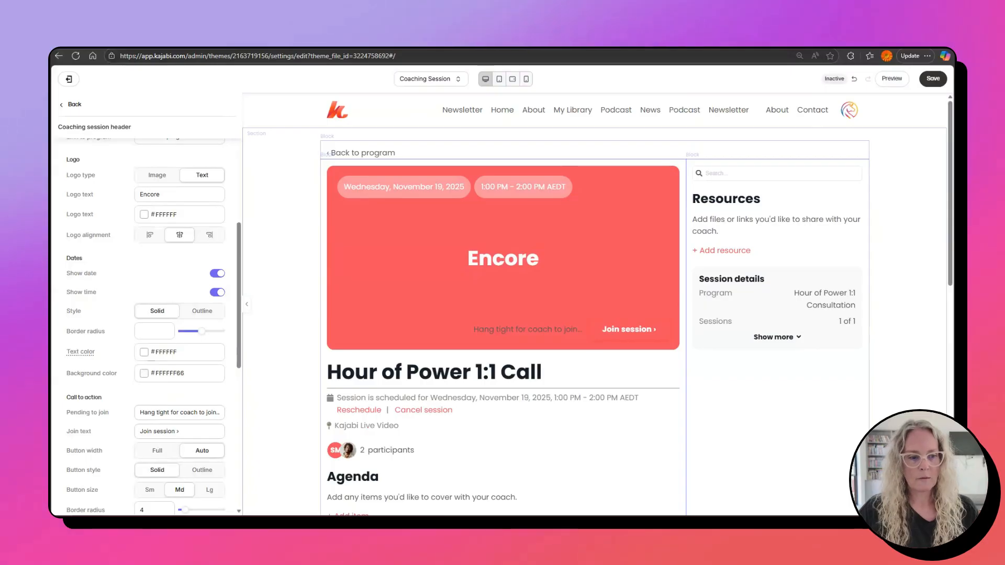
- Review the session header's pending and join texts, button and background settings, along with the page's agenda and notes areas
left_click_drag(139, 413, 197, 412)
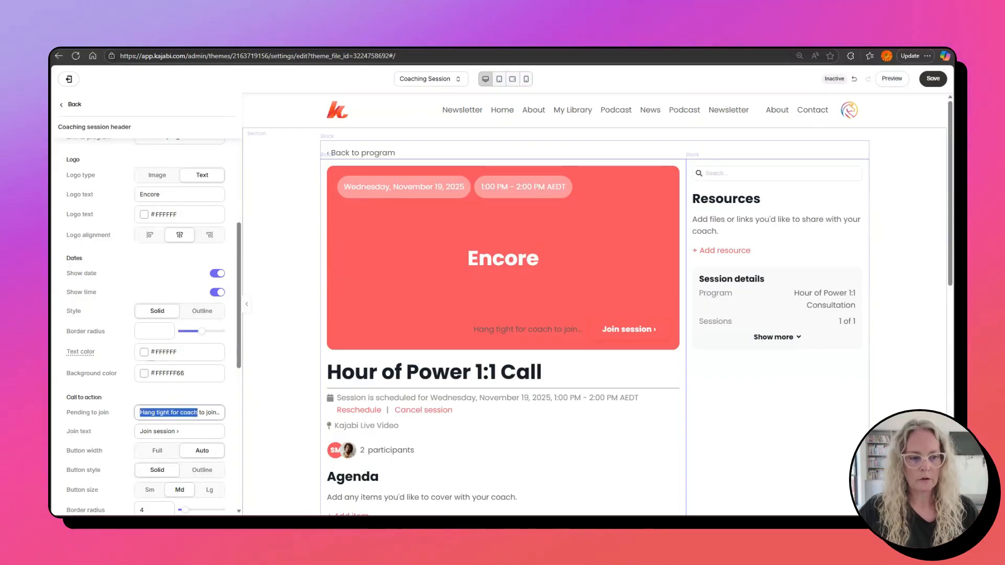
left_click(180, 432)
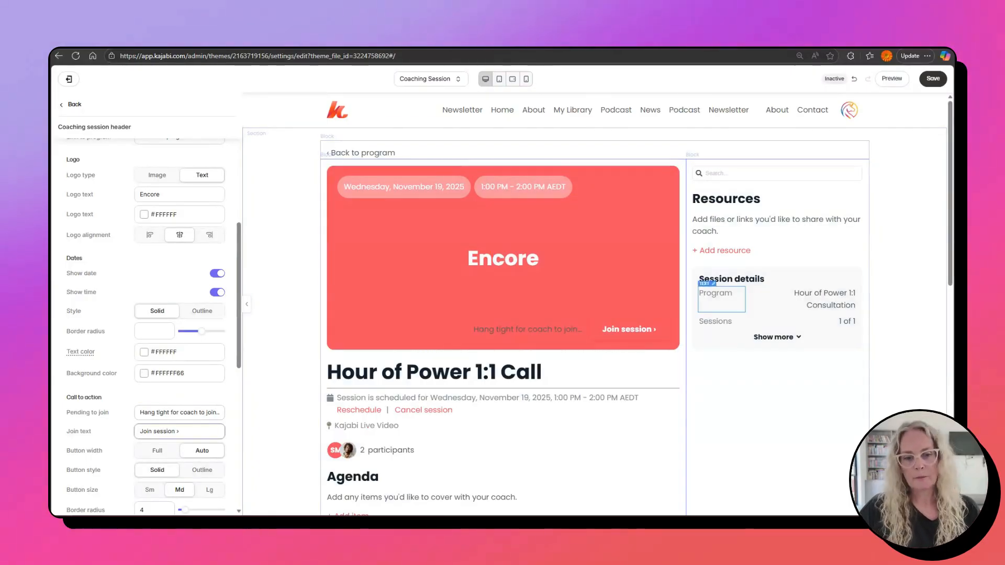
scroll(396, 311, "down", 3)
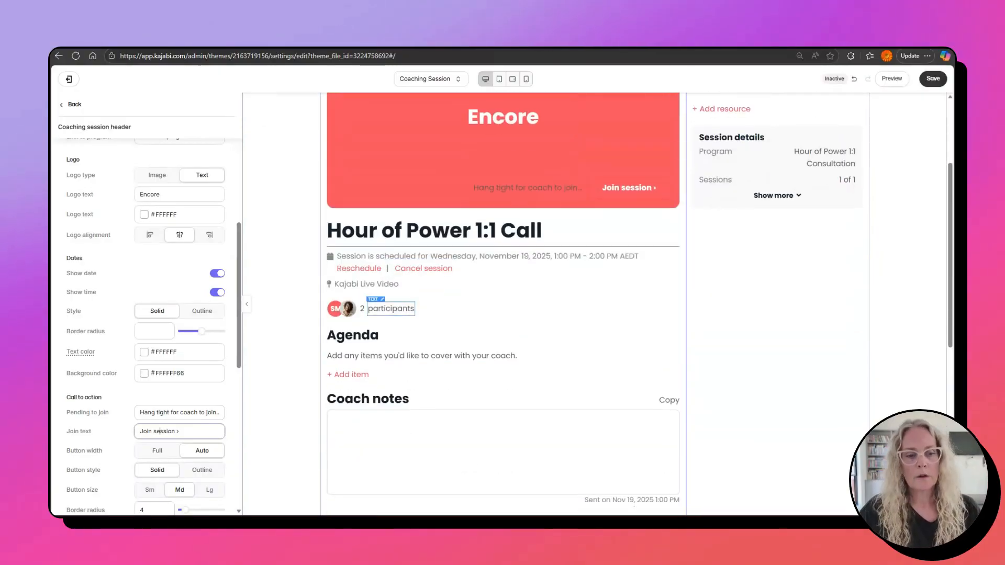
scroll(390, 306, "down", 2)
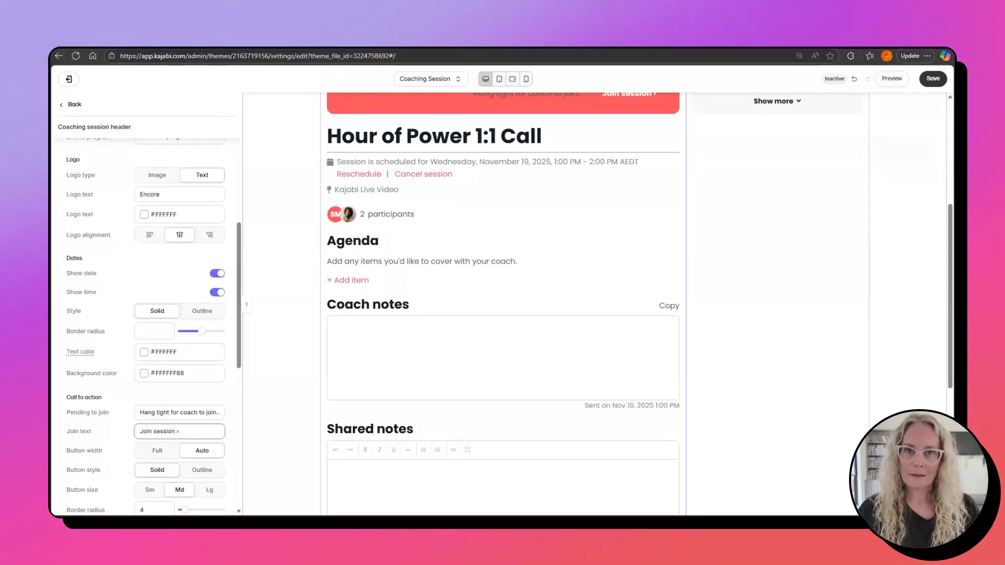
scroll(84, 316, "down", 7)
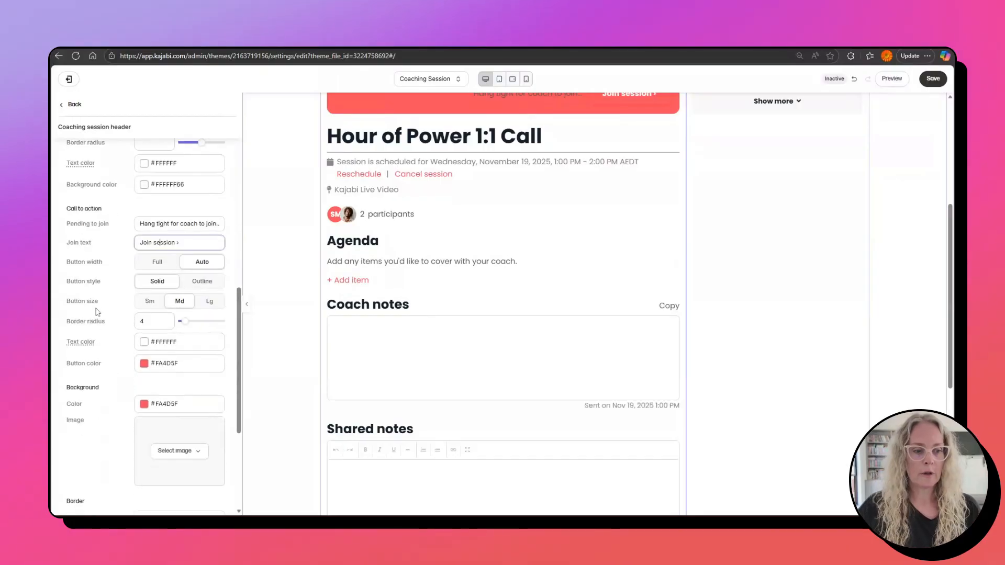
scroll(83, 321, "down", 1)
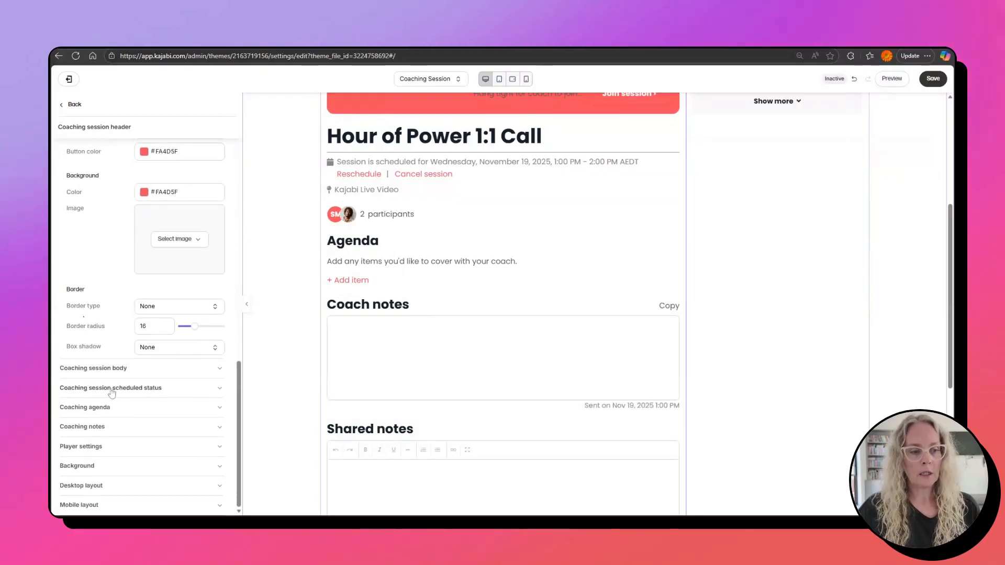
- Examine the Coaching session scheduled status and Coaching session body settings, and return to the section's page state option
left_click(137, 387)
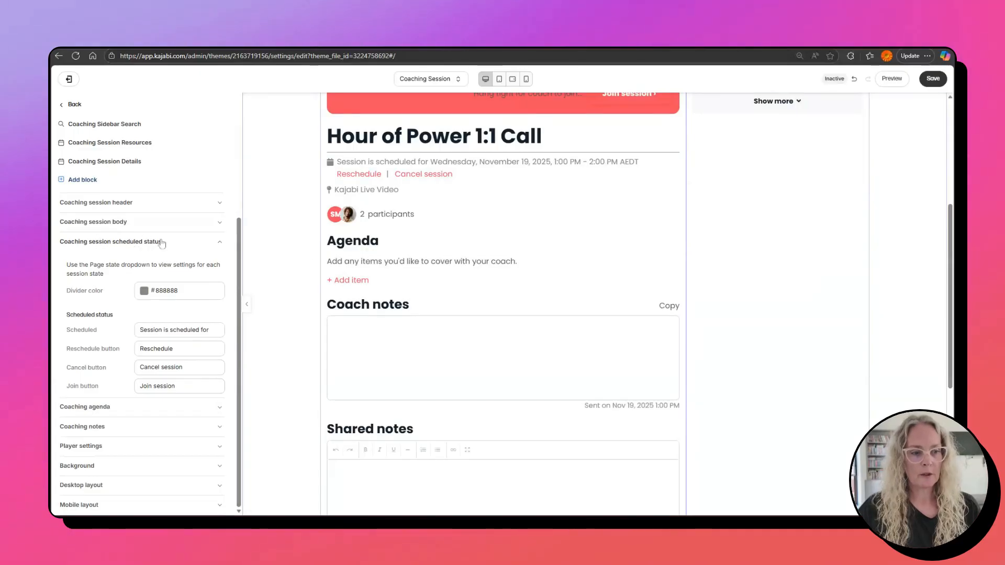
scroll(502, 261, "up", 5)
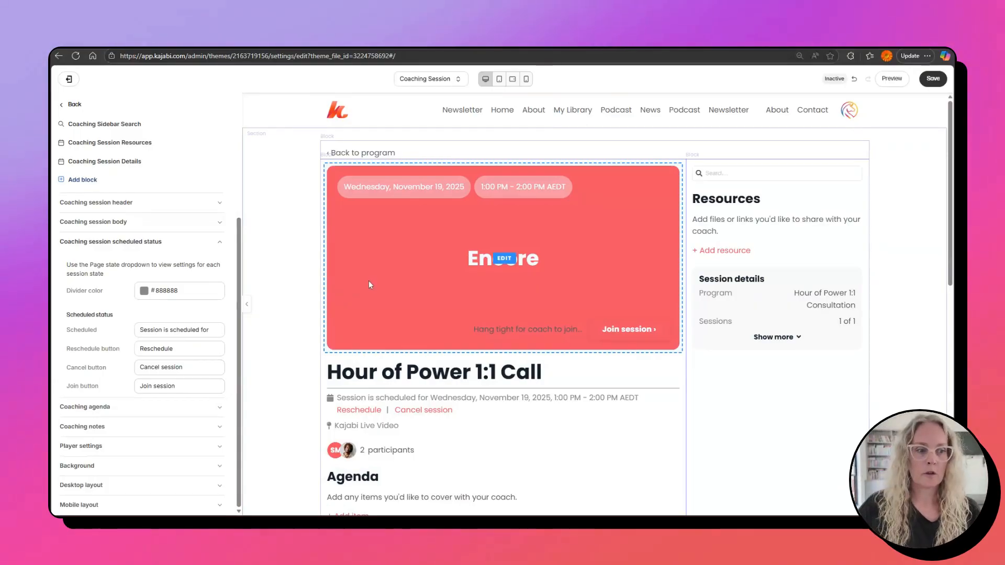
left_click(160, 225)
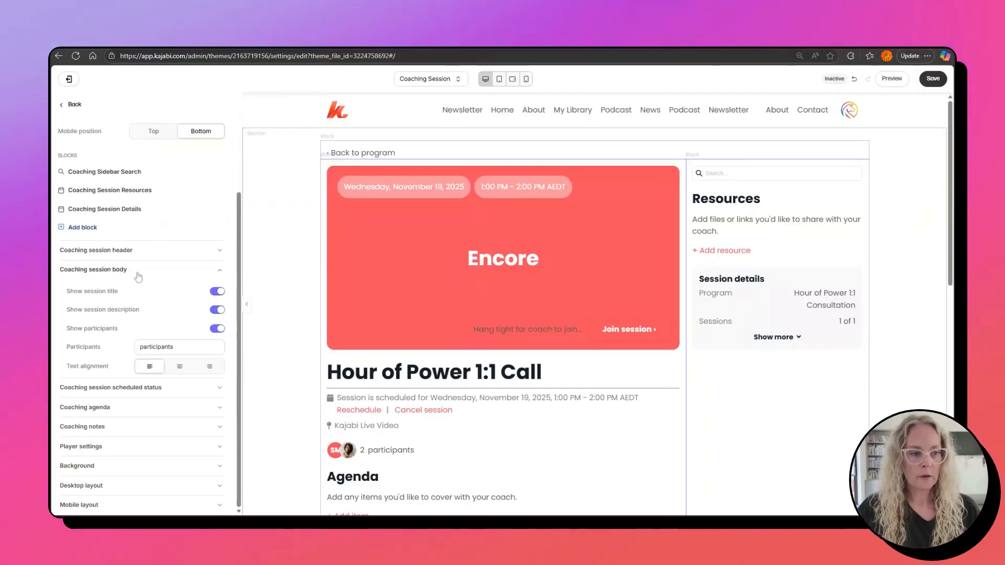
scroll(138, 280, "up", 5)
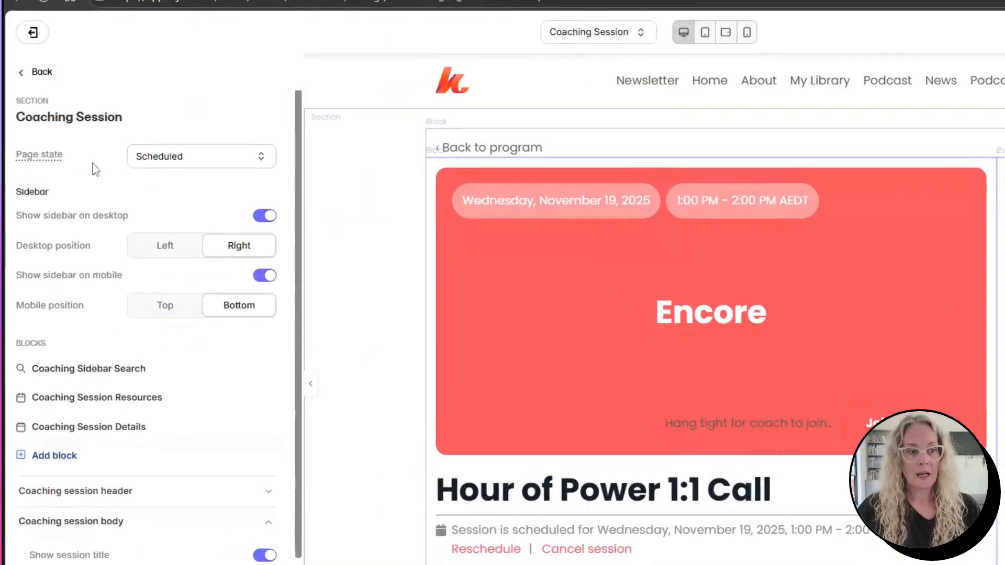
- Preview the Coaching Session page in the Unscheduled, Completed and Recording uploaded page states
left_click(201, 162)
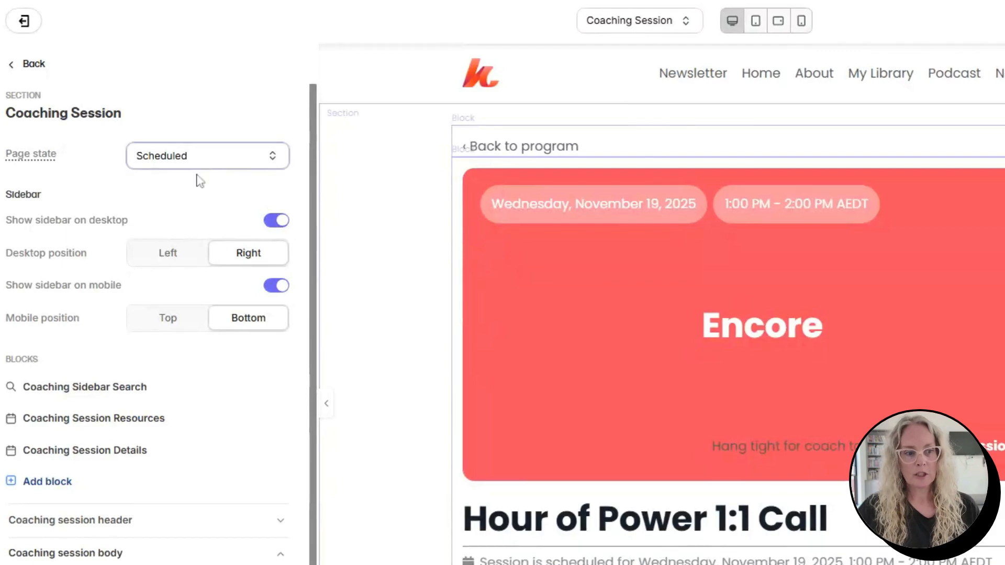
left_click(193, 182)
left_click(227, 167)
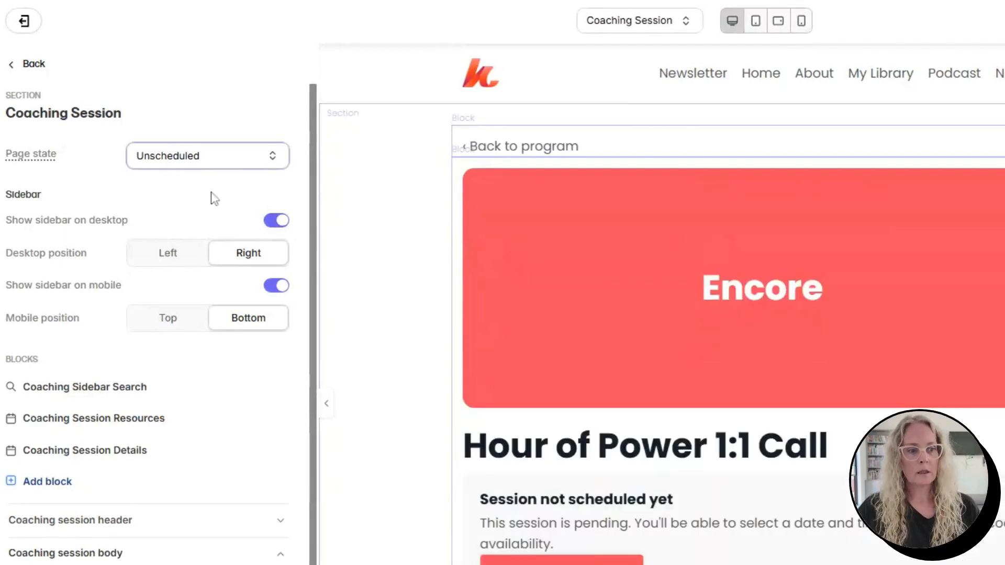
left_click(187, 216)
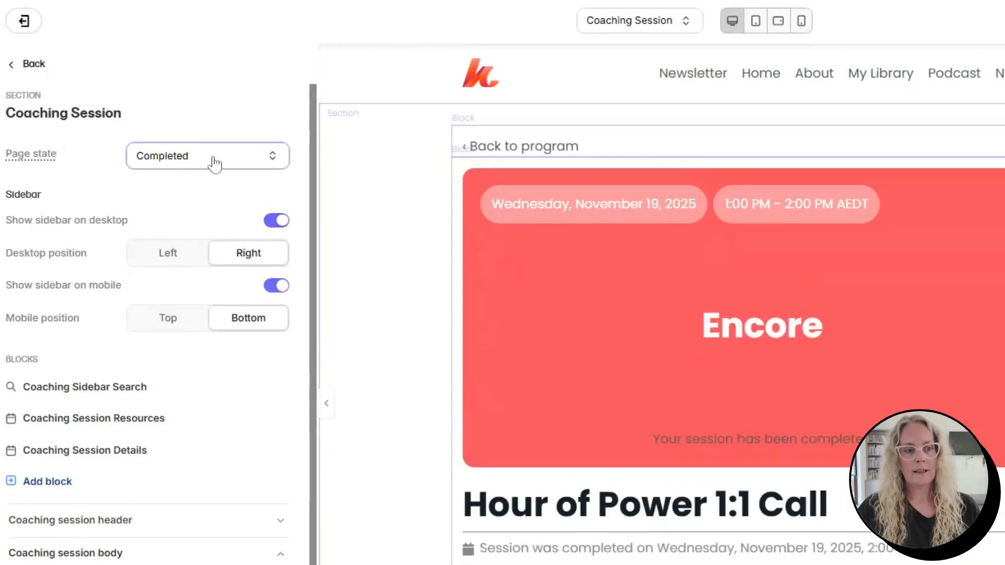
left_click(215, 165)
left_click(191, 246)
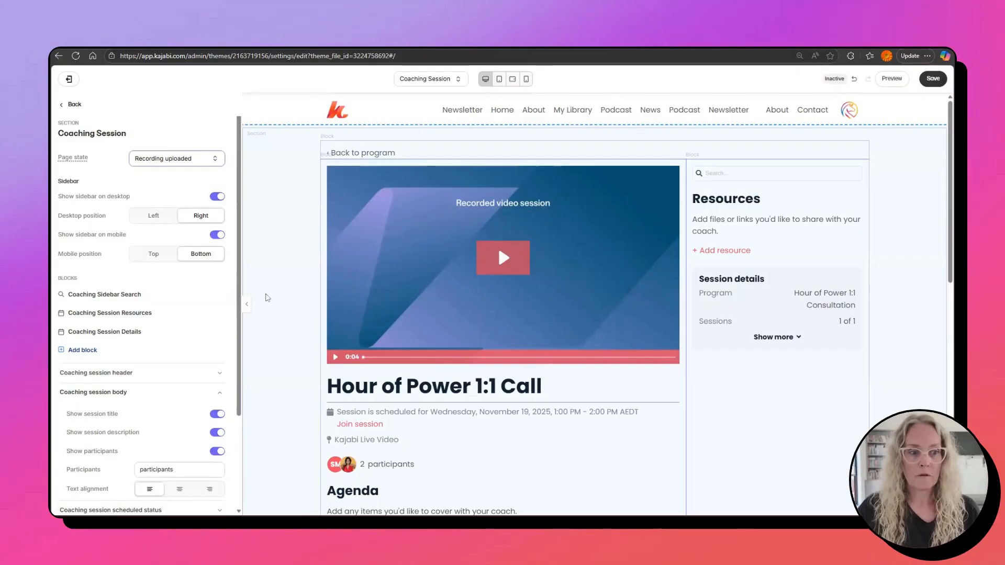
scroll(335, 326, "down", 1)
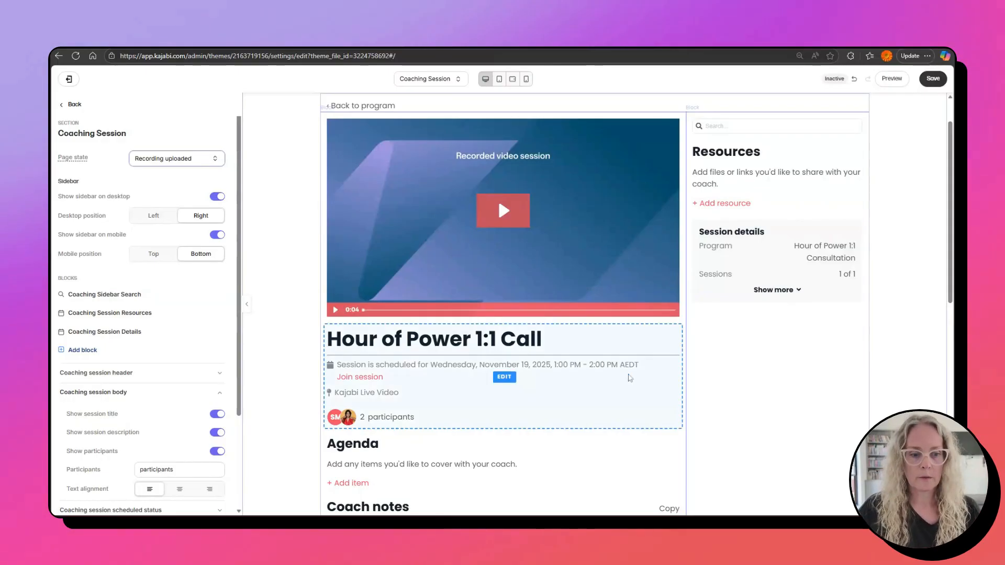
- Save the Coaching Session page and switch the page editor to the Coaching Program page
scroll(628, 376, "up", 1)
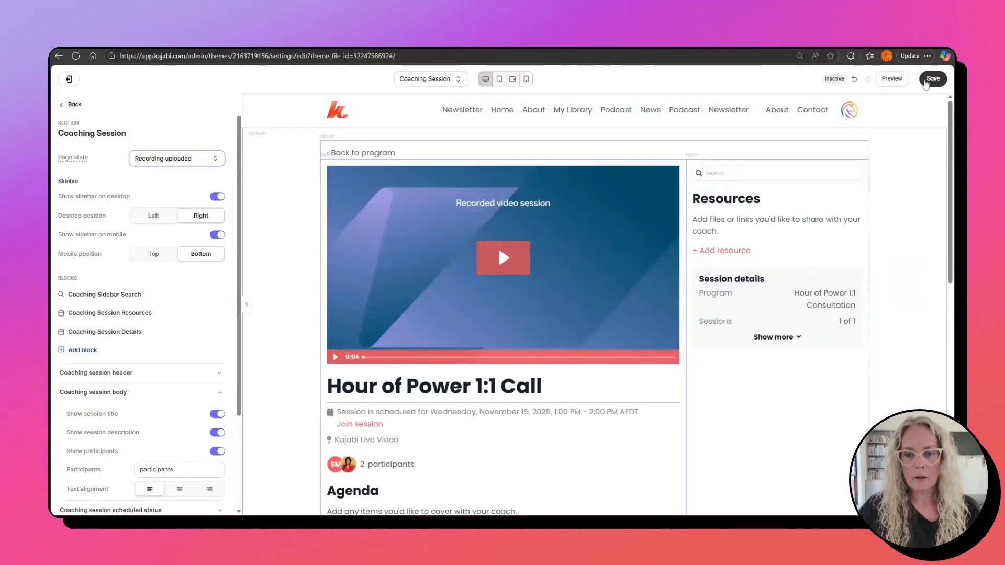
left_click(933, 78)
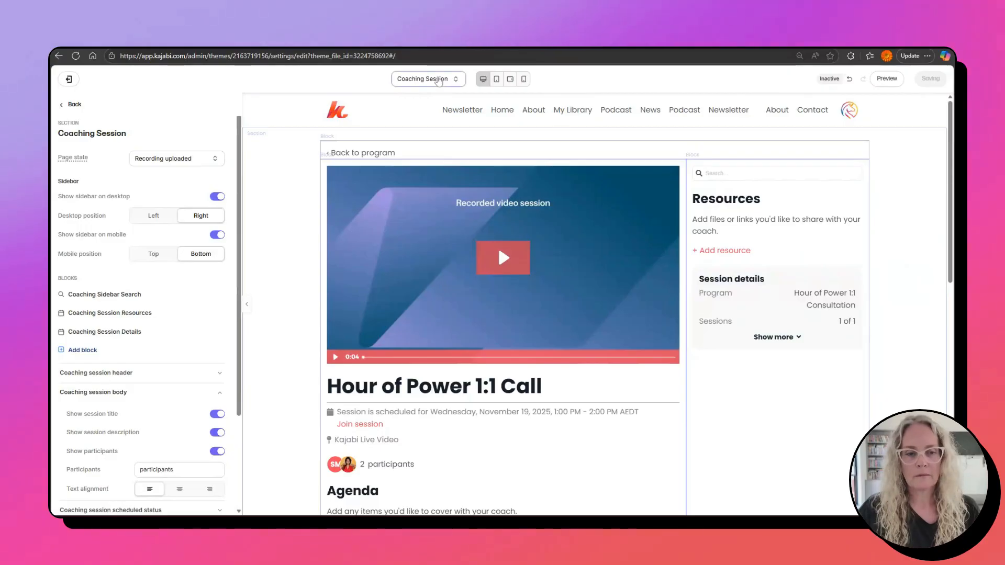
left_click(444, 80)
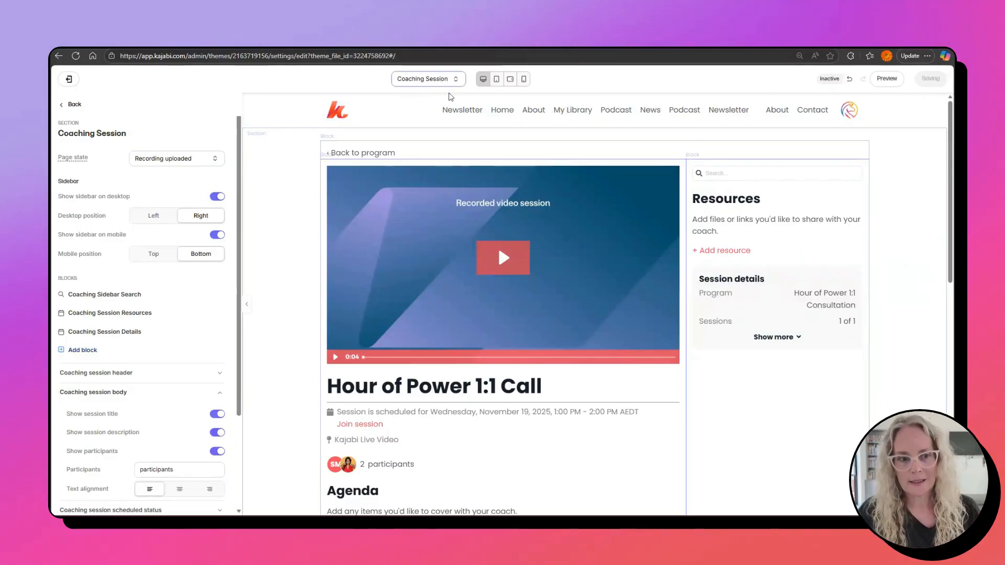
left_click(429, 109)
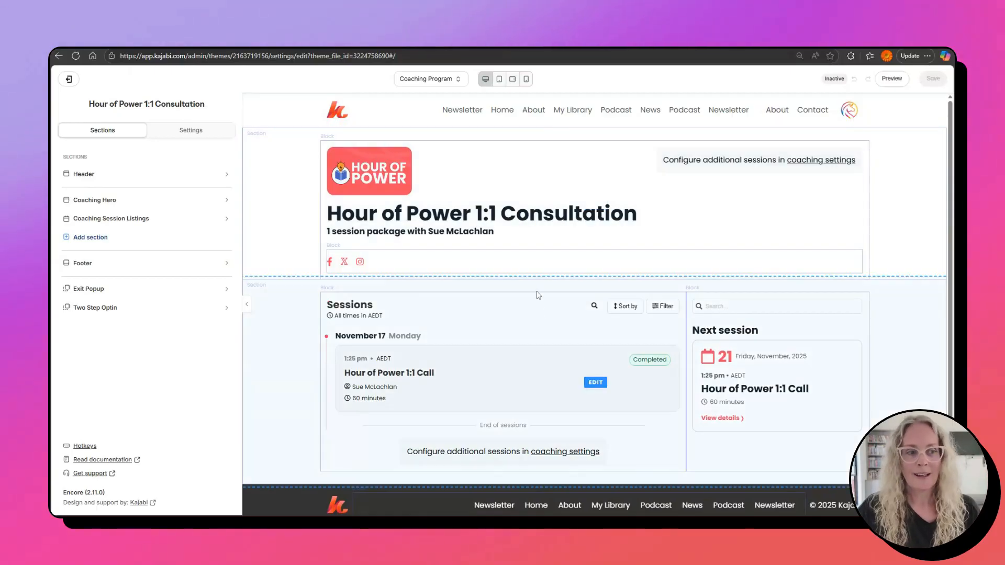
- Leave the page editor and activate the customized Coaching template from the library in the program settings
left_click(69, 80)
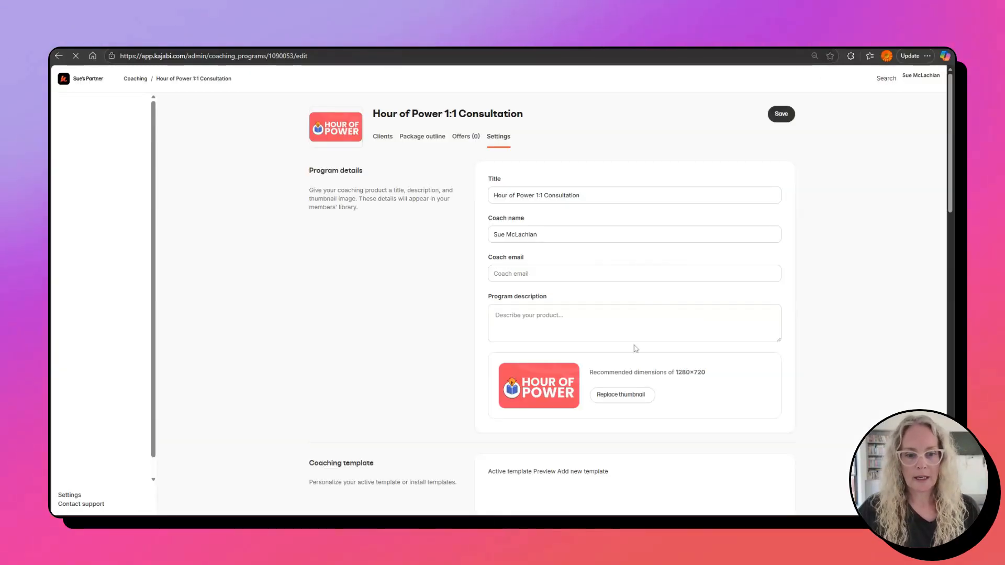
scroll(727, 379, "down", 6)
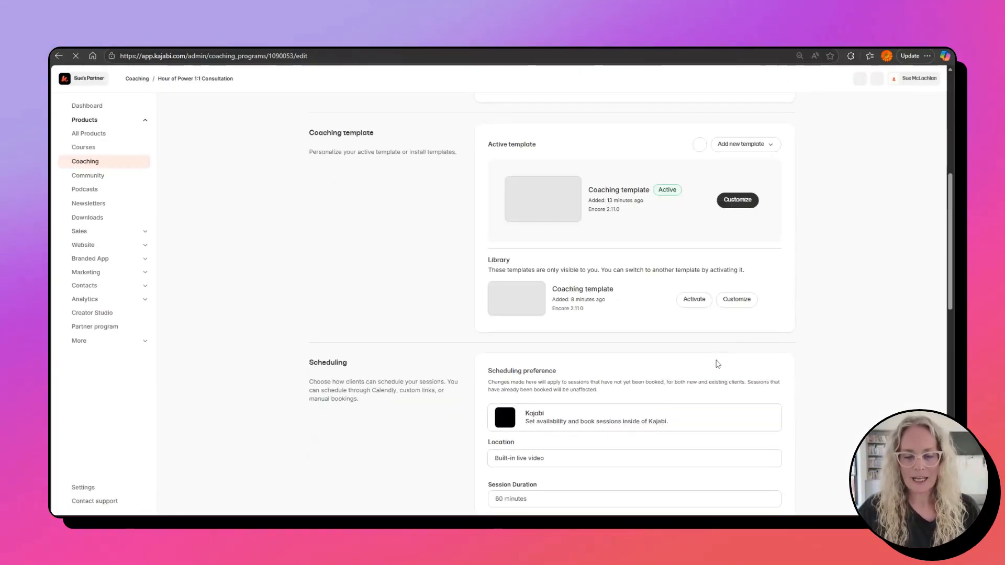
scroll(680, 356, "up", 2)
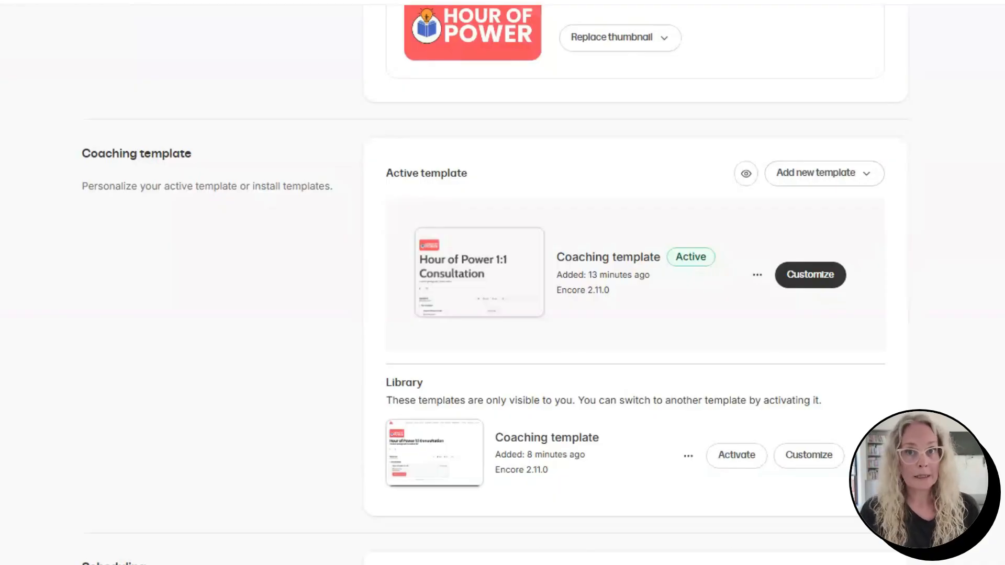
left_click(866, 173)
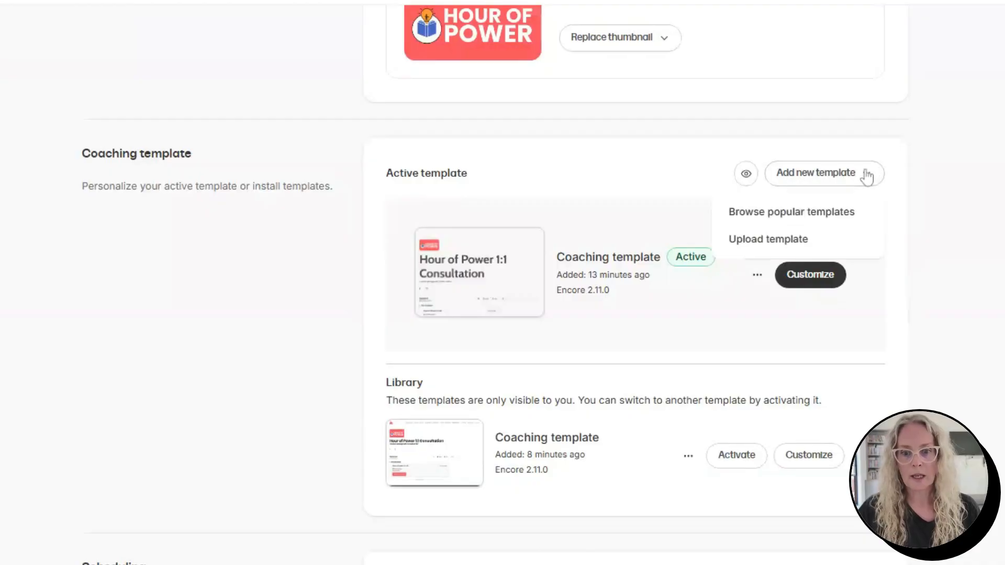
left_click(897, 158)
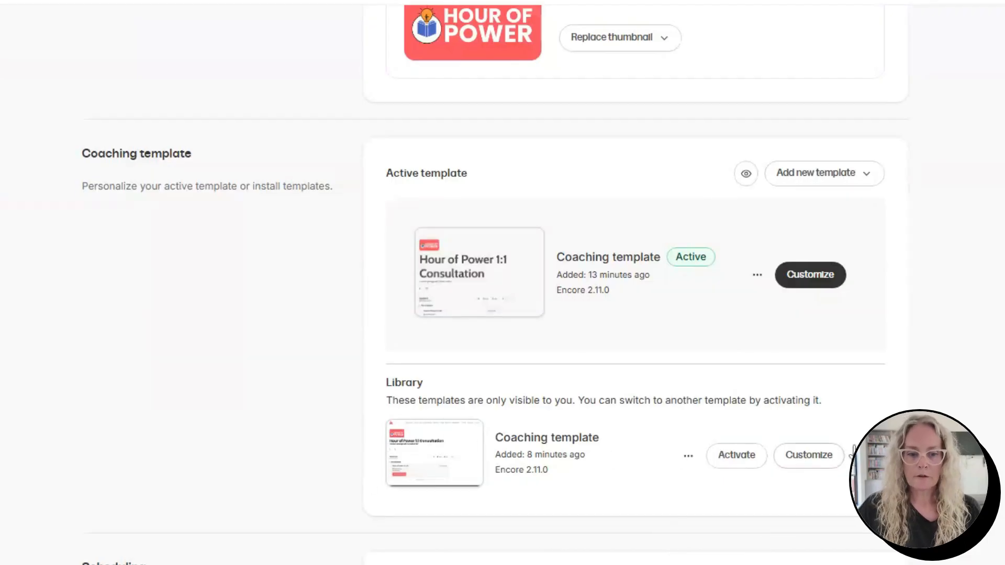
left_click(728, 465)
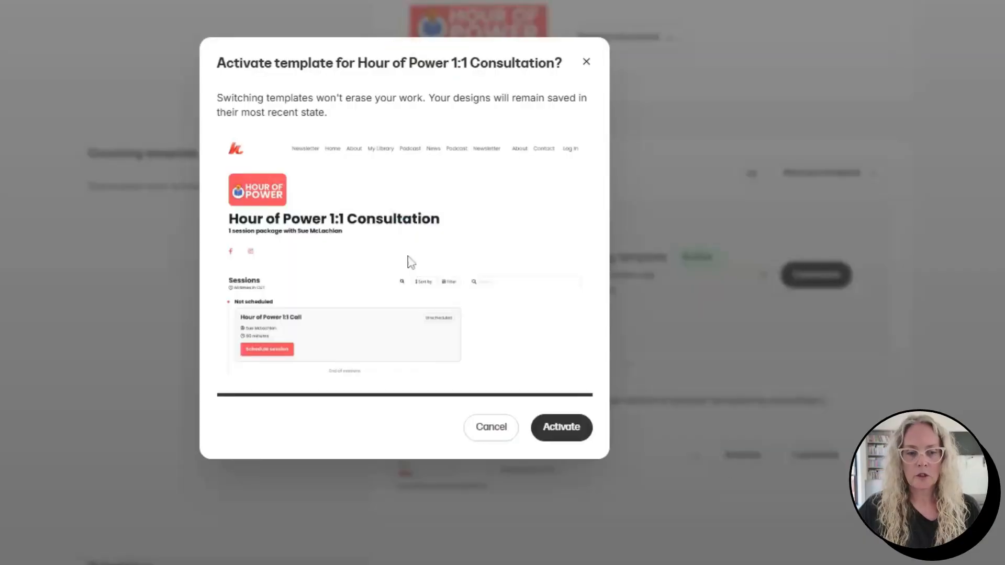
left_click(565, 430)
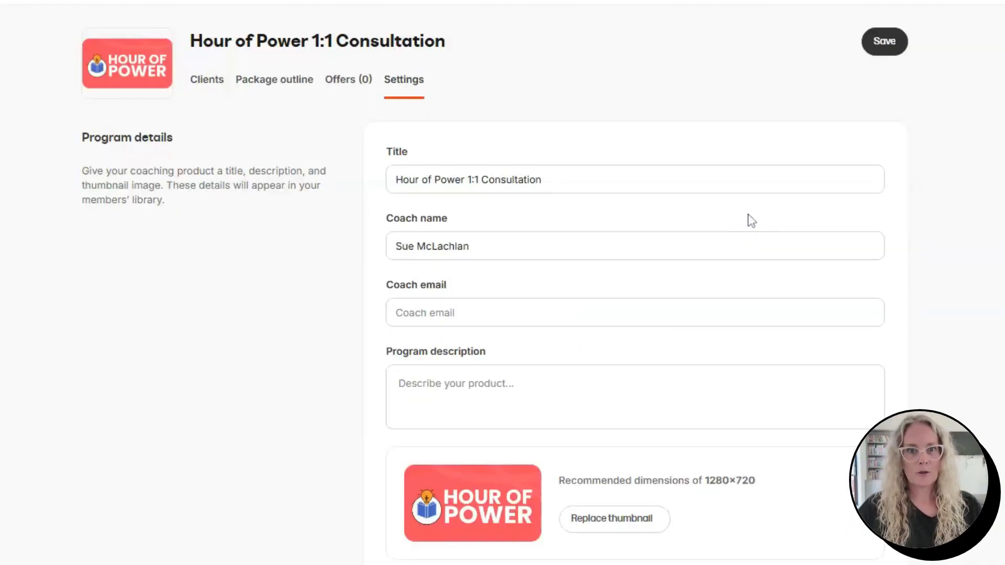
- Check the active coaching template and look over the management options of the other template in the library
scroll(636, 374, "down", 7)
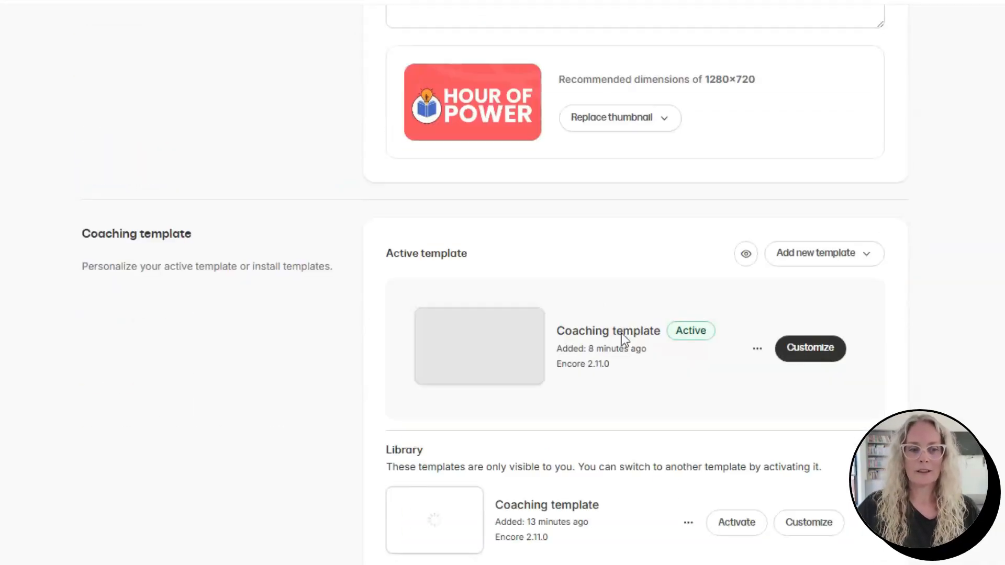
scroll(519, 405, "down", 3)
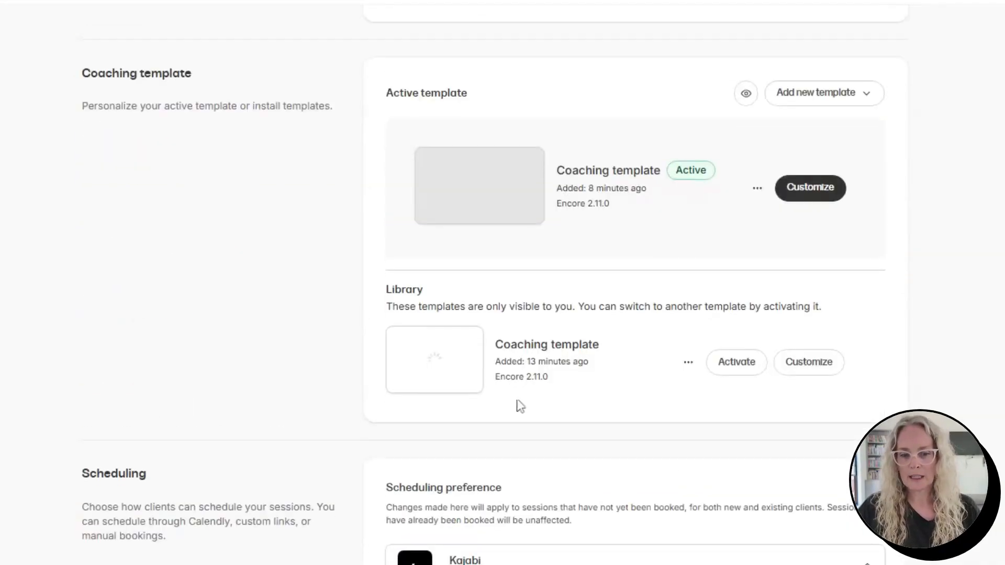
left_click(688, 364)
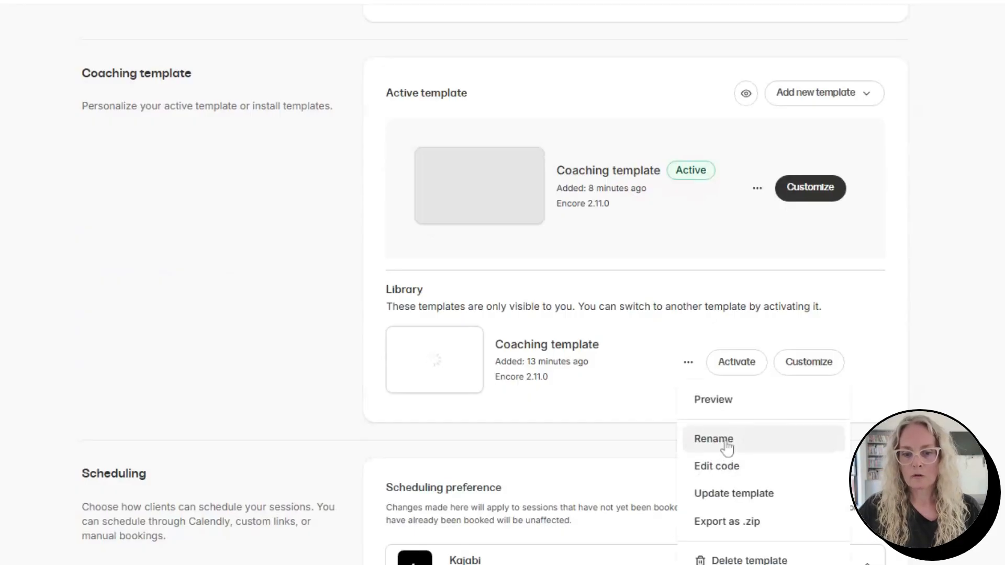
left_click(623, 304)
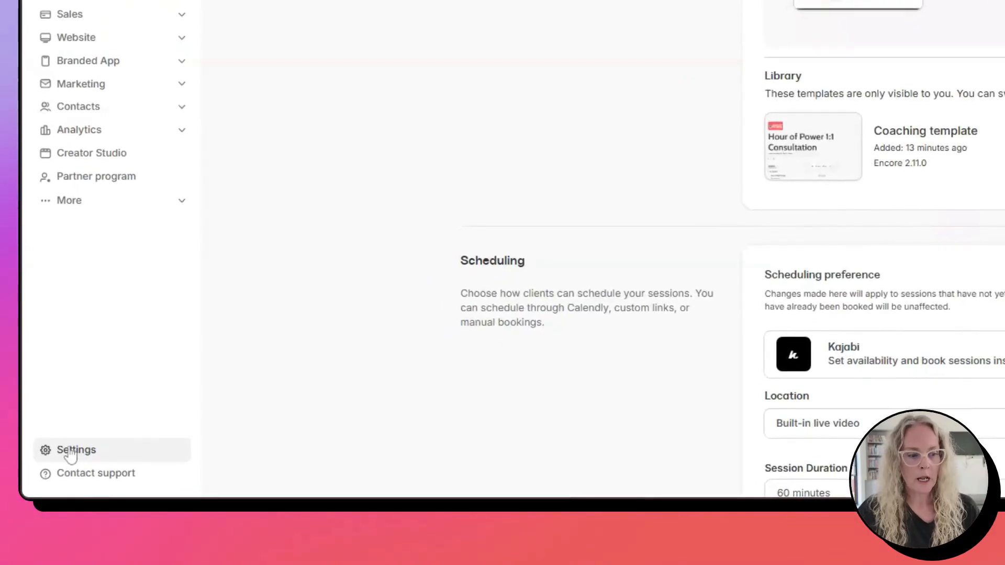
- Examine the coaching session notifications in the site's email templates, from sessions added to recording uploaded
left_click(71, 453)
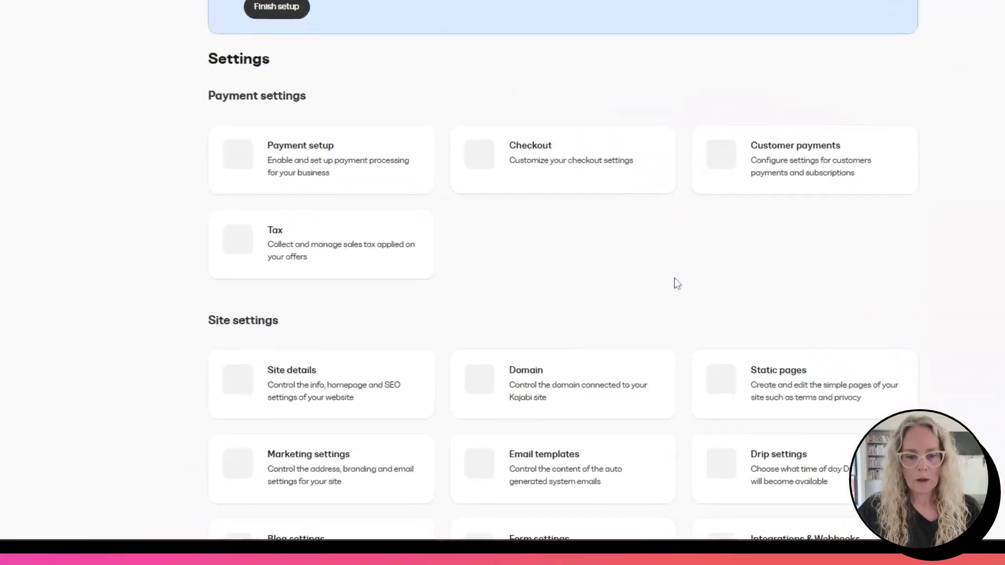
scroll(603, 328, "down", 3)
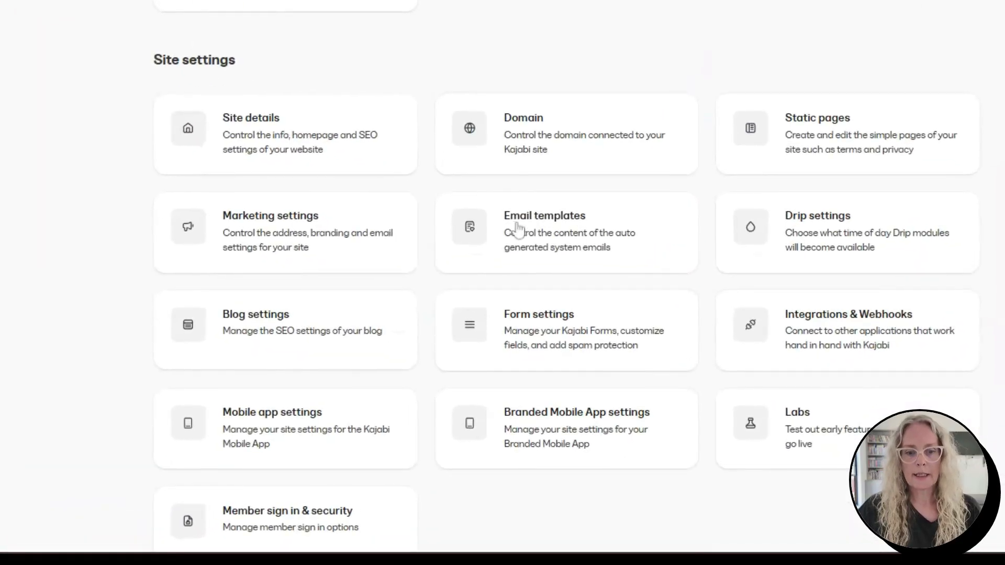
left_click(557, 229)
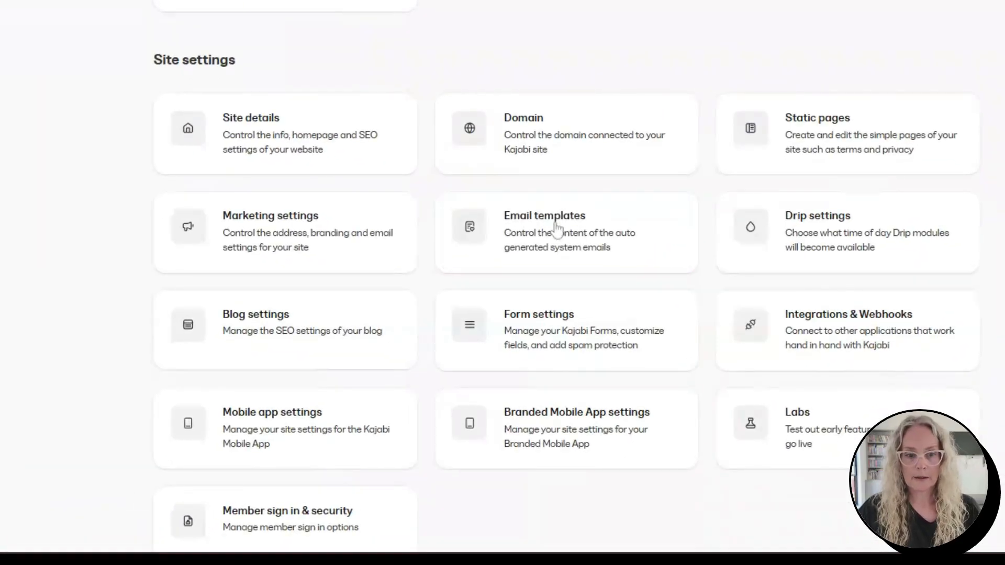
scroll(590, 198, "down", 3)
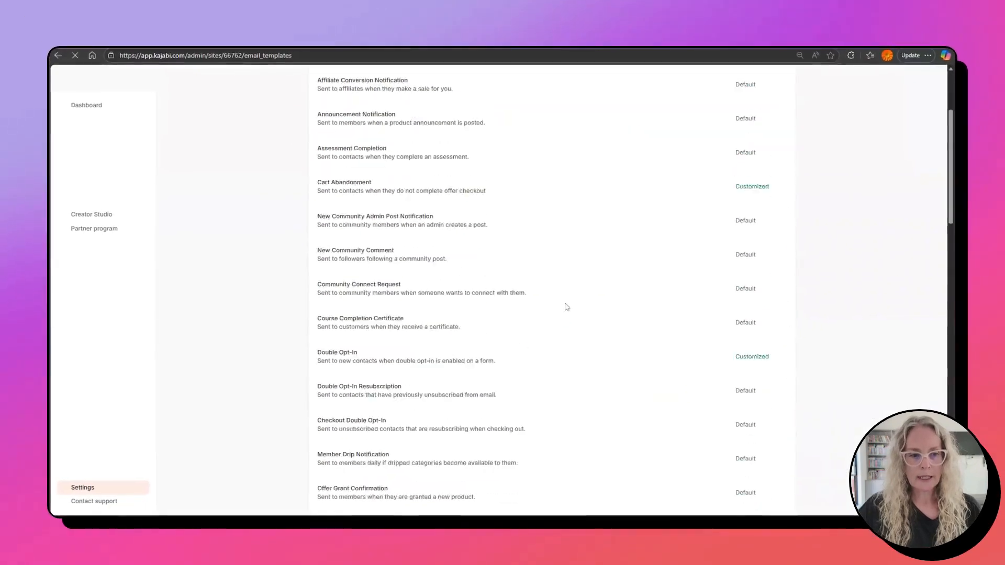
scroll(567, 307, "down", 1)
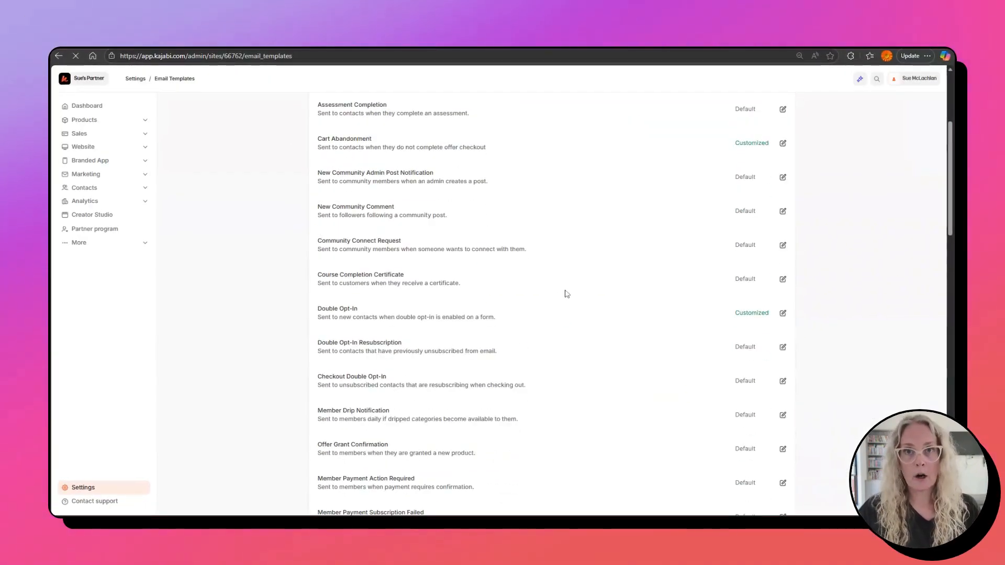
scroll(565, 295, "down", 7)
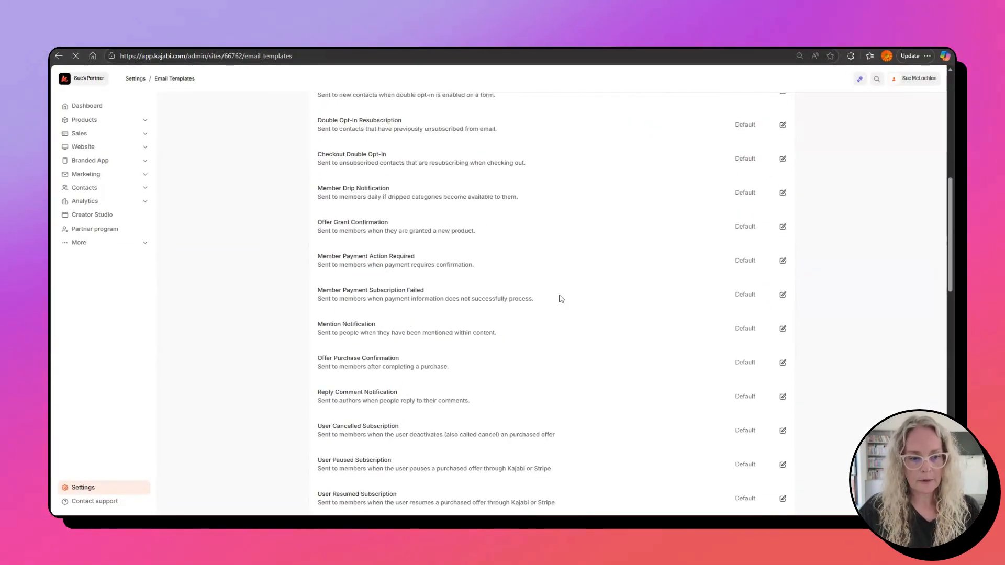
scroll(560, 298, "down", 9)
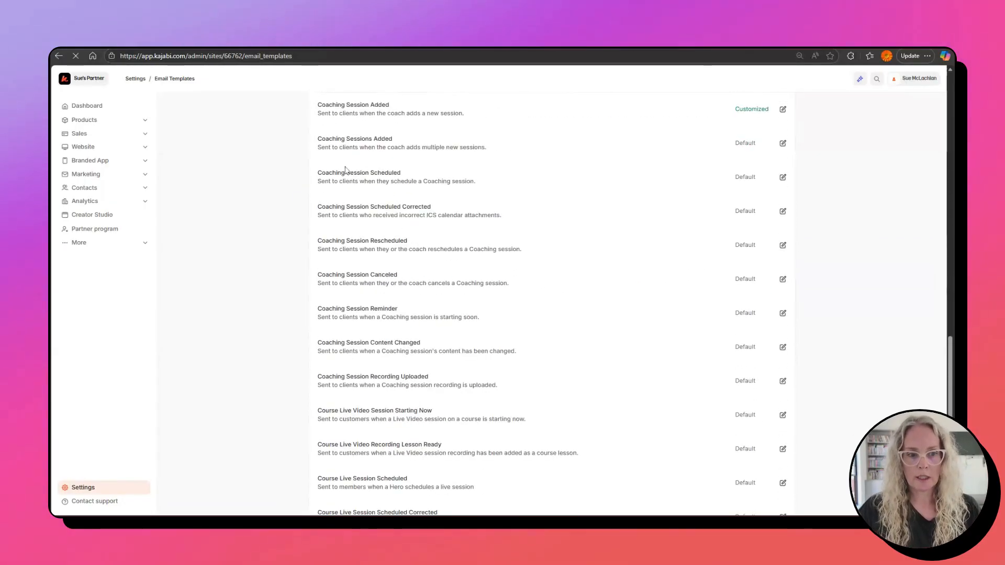
scroll(340, 167, "up", 1)
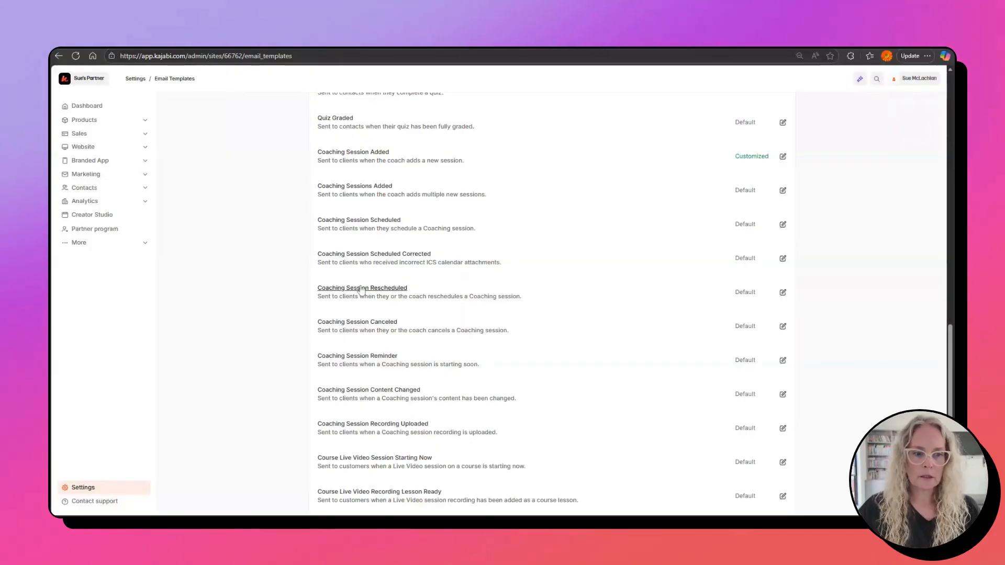
scroll(503, 347, "down", 2)
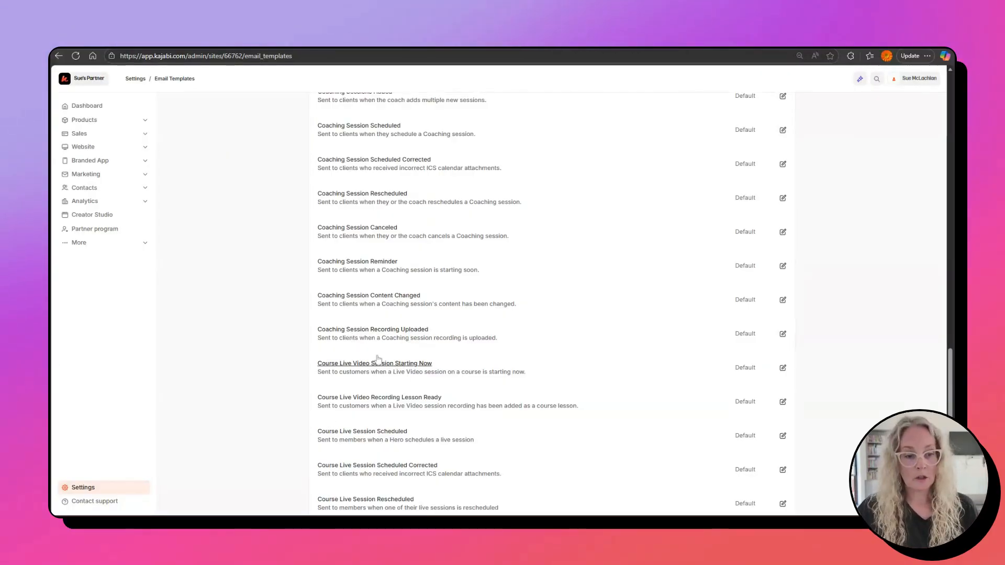
scroll(340, 353, "up", 1)
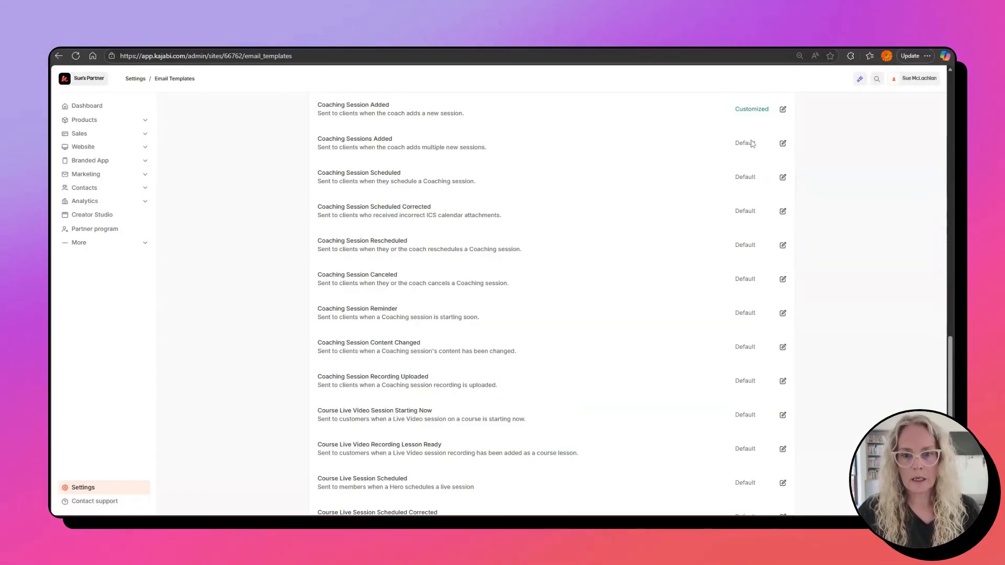
- Review the Coaching Sessions Added email template, including its member name placeholder, and save it
left_click(783, 145)
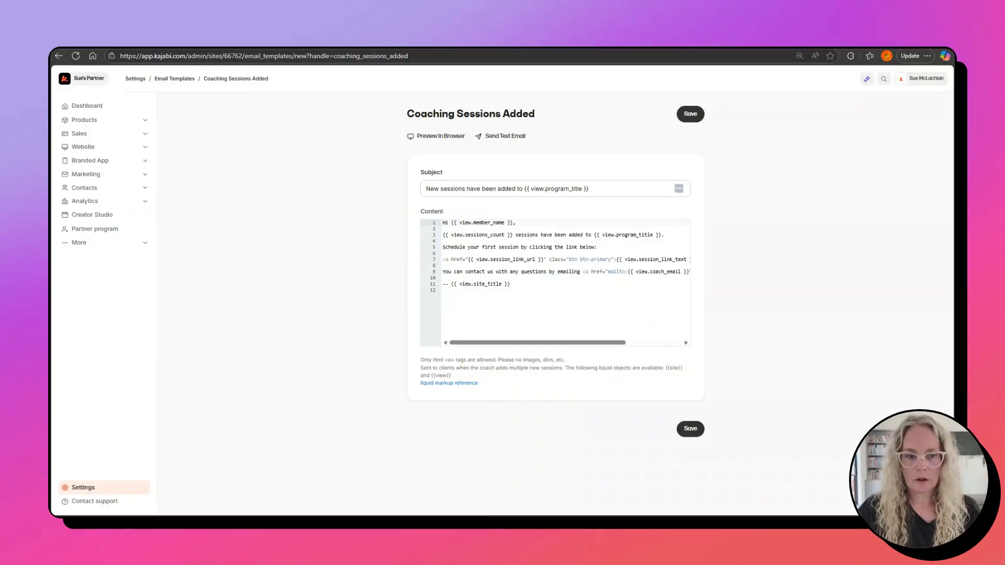
left_click_drag(451, 223, 505, 222)
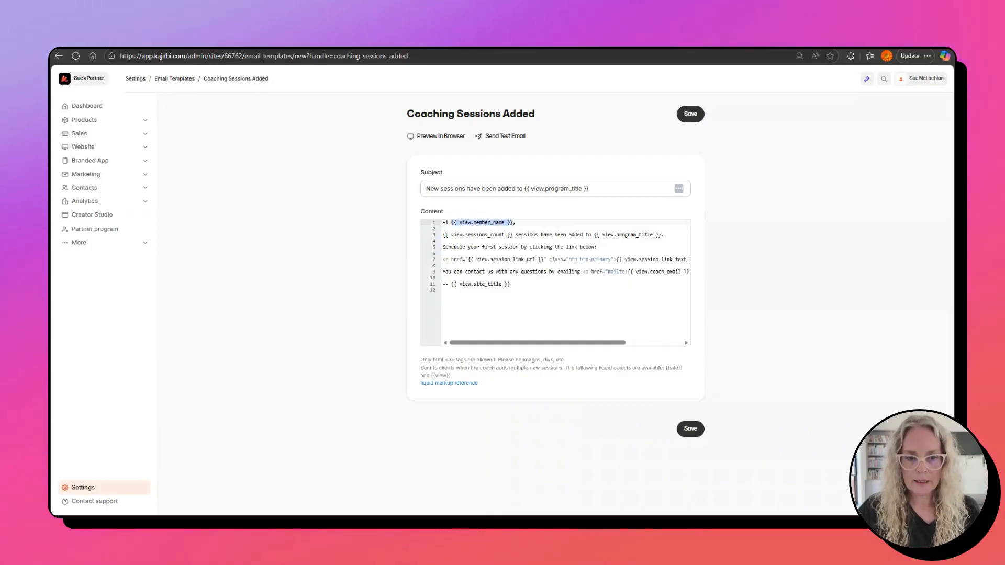
left_click(511, 228)
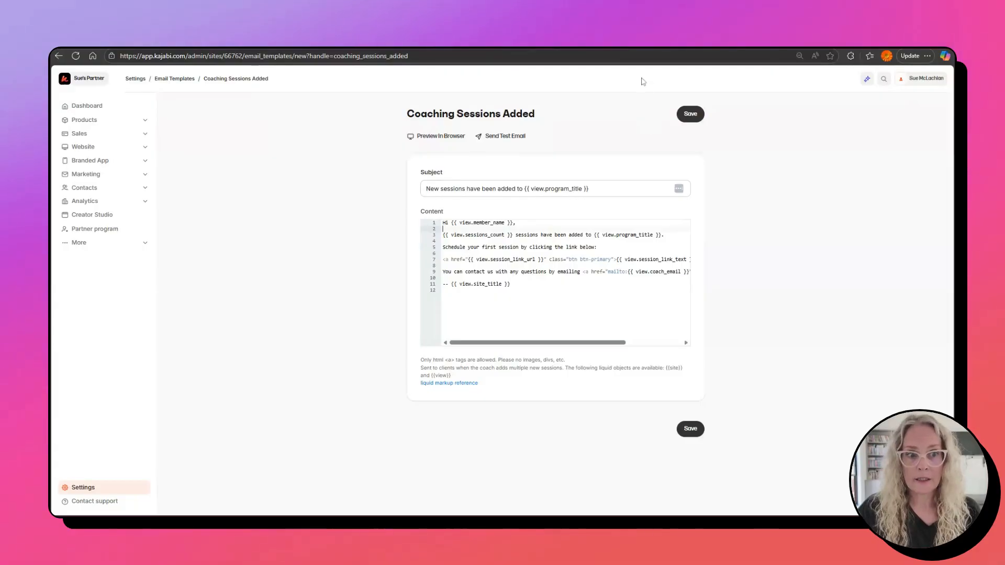
left_click(691, 115)
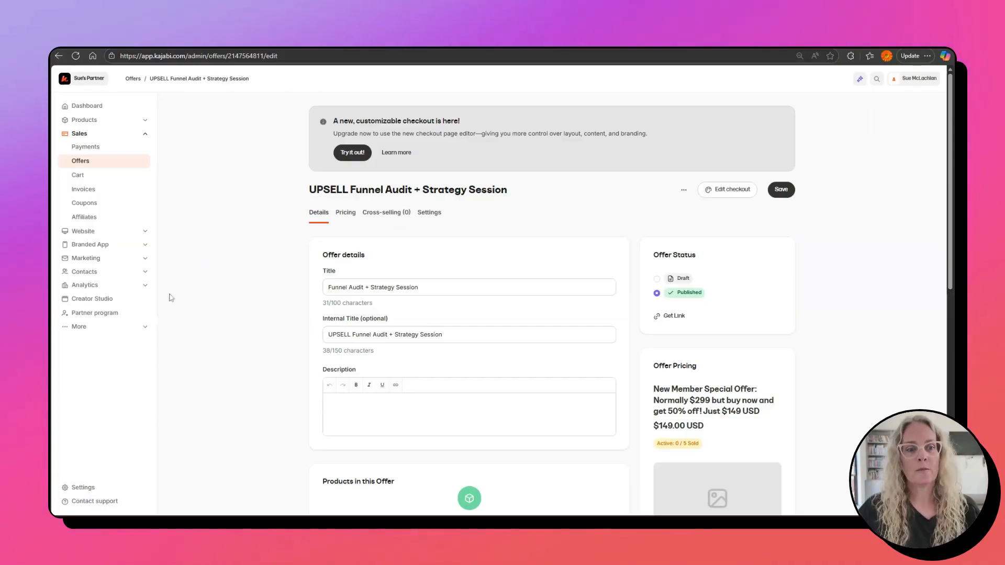
- Review the UPSELL Funnel Audit + Strategy Session offer's title, pricing and products area
scroll(249, 282, "down", 1)
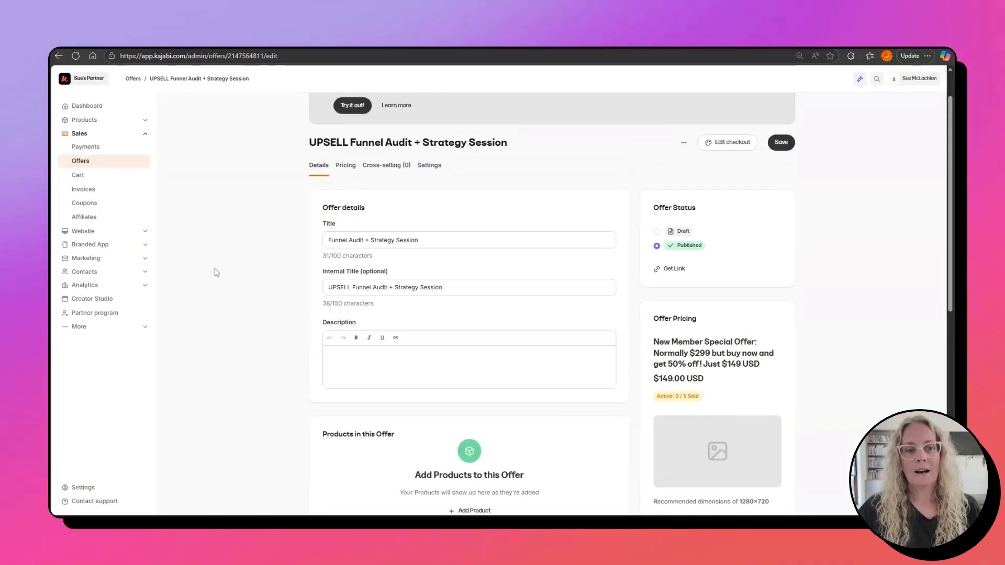
left_click_drag(350, 142, 521, 141)
scroll(266, 316, "down", 3)
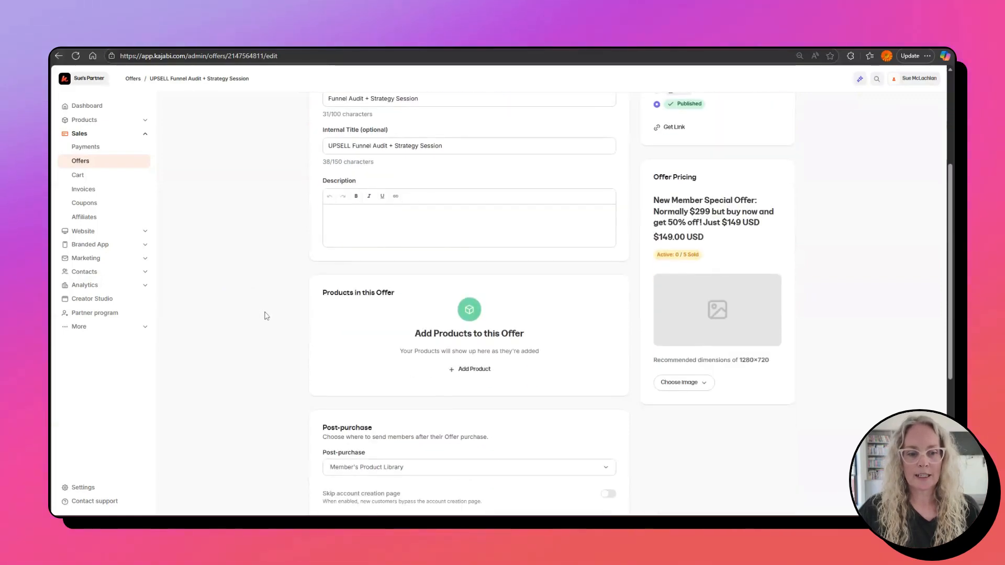
scroll(265, 317, "up", 3)
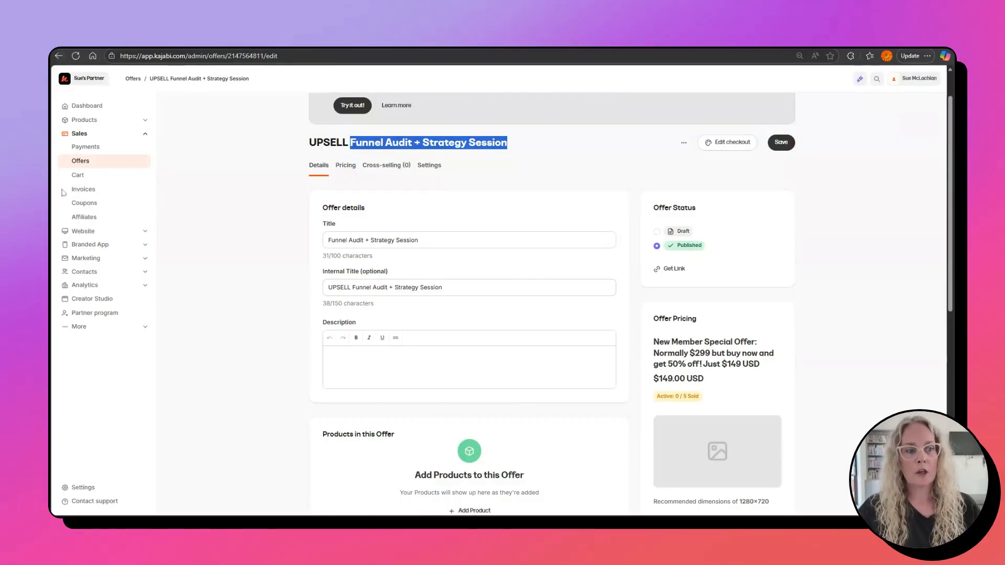
- Open the Hour of Power 1:1 Consulting Call offer from the list of published offers
left_click(87, 164)
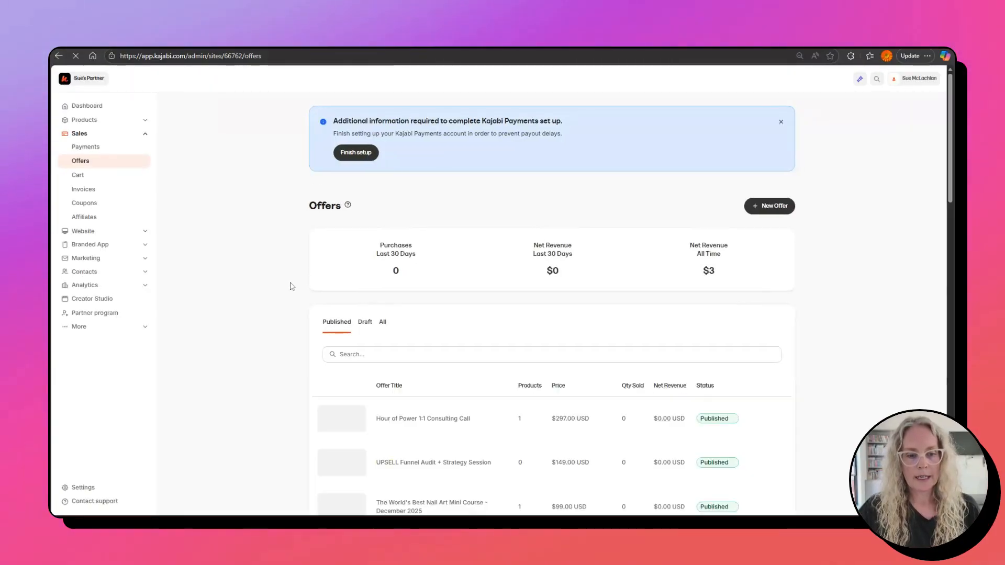
scroll(288, 290, "down", 3)
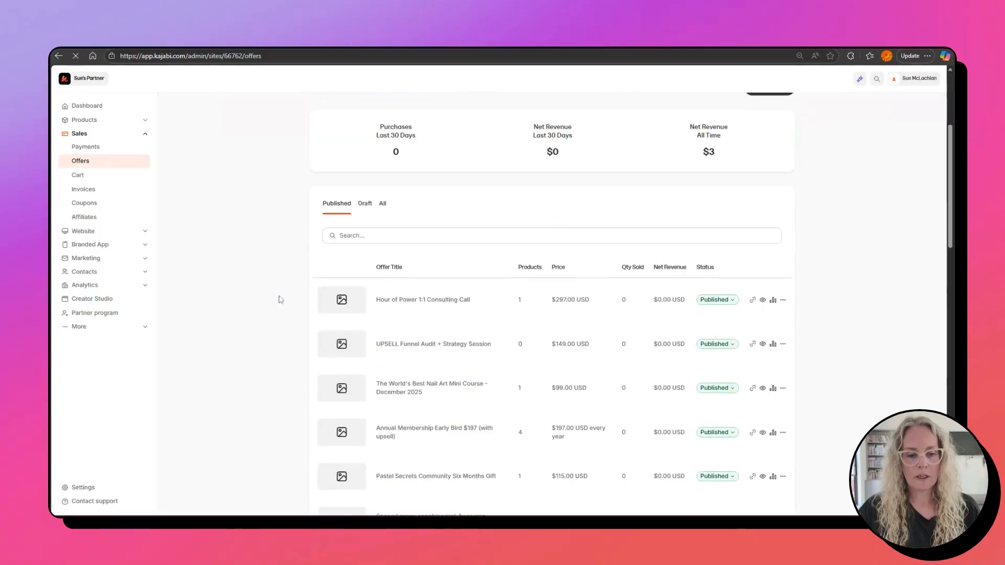
left_click(422, 297)
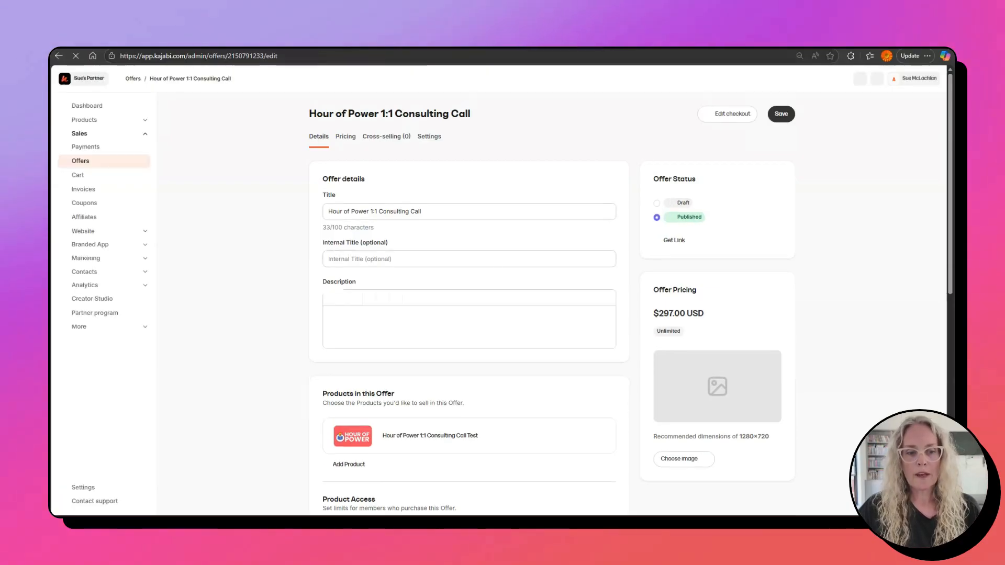
- Set the offer's internal title to "UPSELL Hour of Power 1:1 Consulting Call", based on a copy of its title
left_click_drag(422, 211, 312, 216)
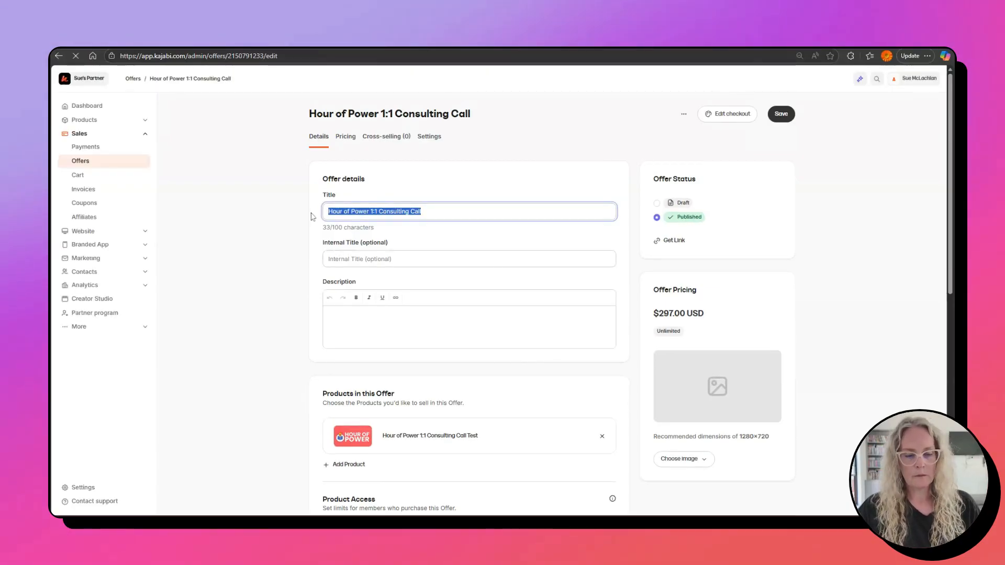
key("ctrl+c")
left_click(350, 259)
key("ctrl+v")
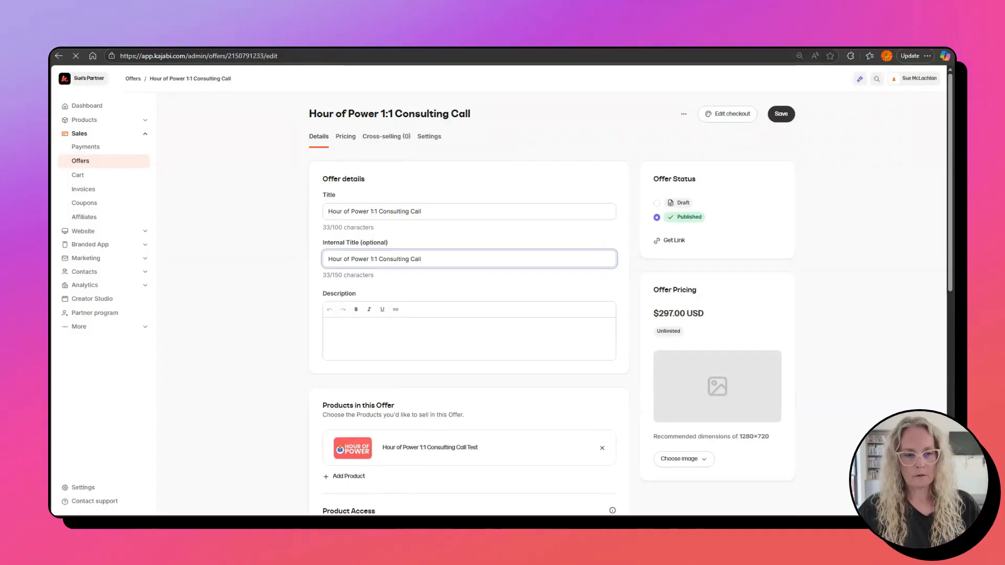
type("UPSELL")
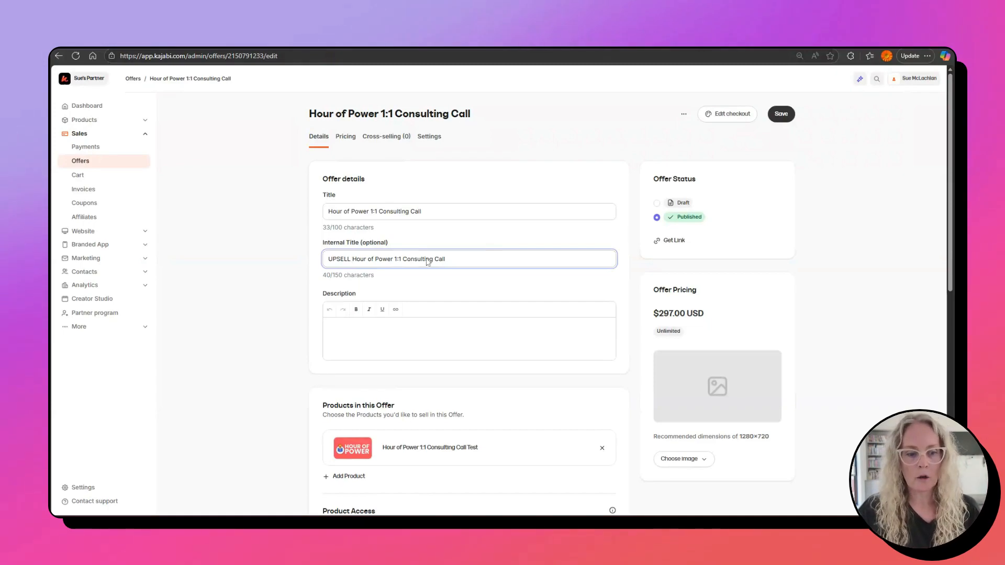
- Replace the test product in the offer with Hour of Power 1:1 Consultation and save the offer
left_click(602, 449)
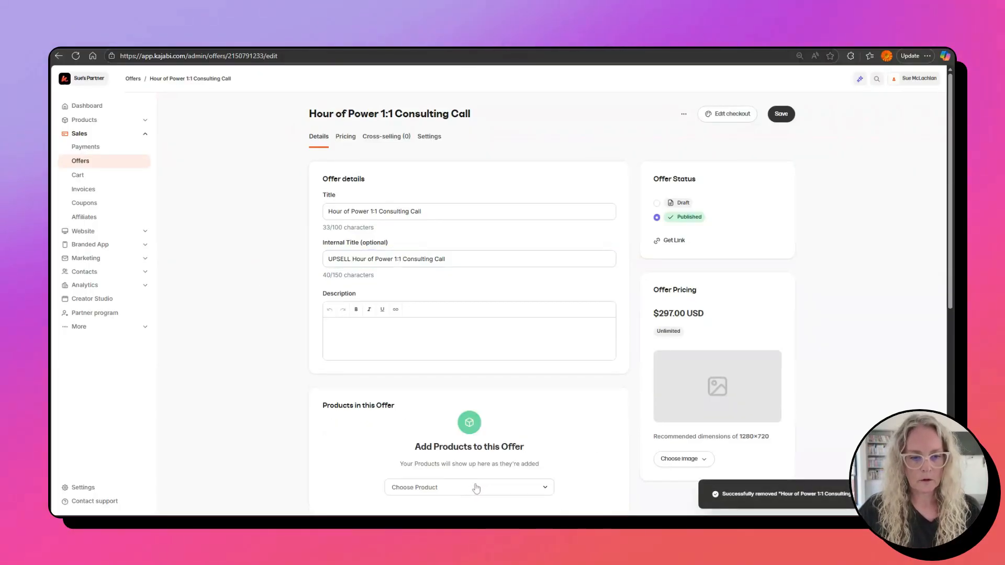
scroll(485, 437, "down", 3)
left_click(481, 347)
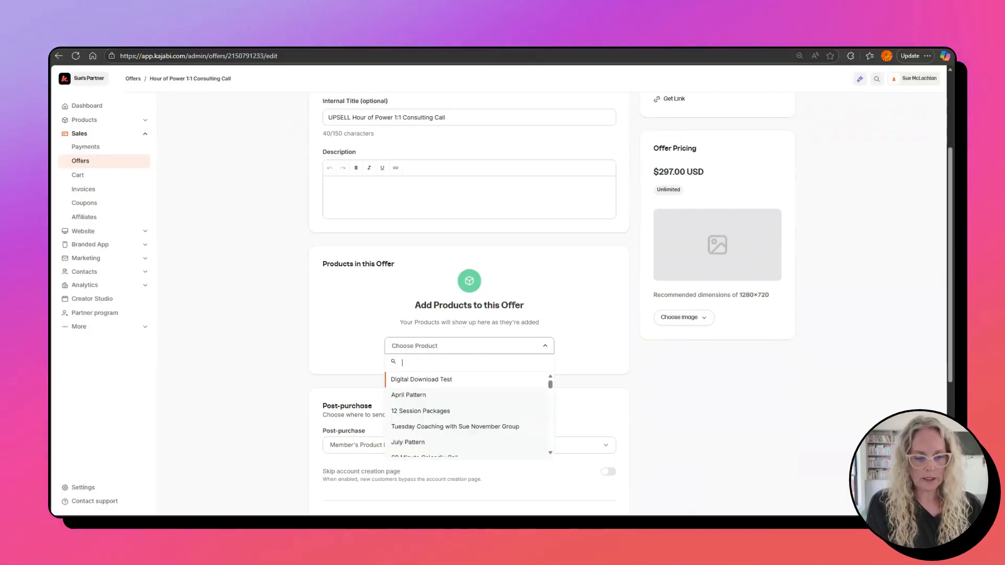
type("hour of power")
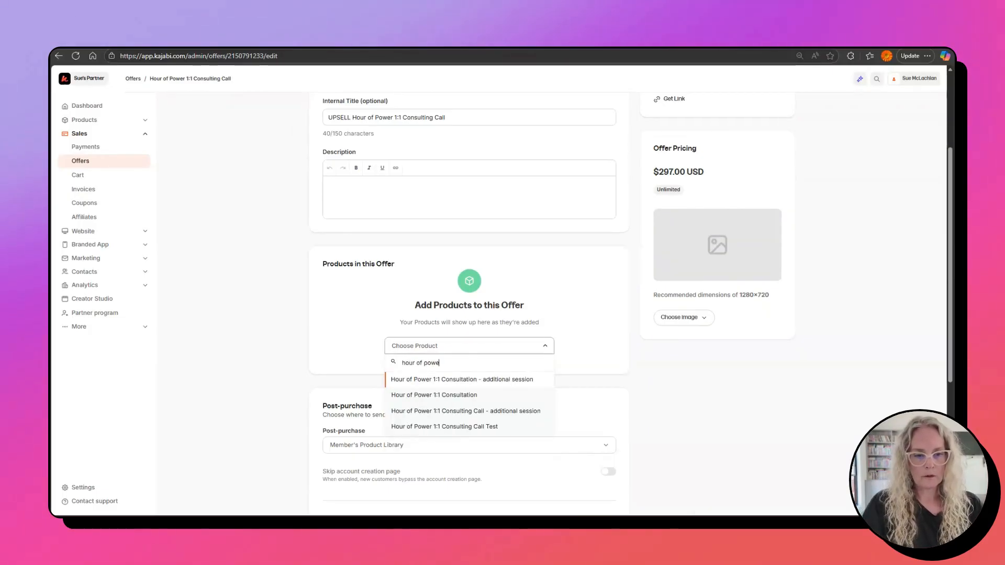
left_click(478, 395)
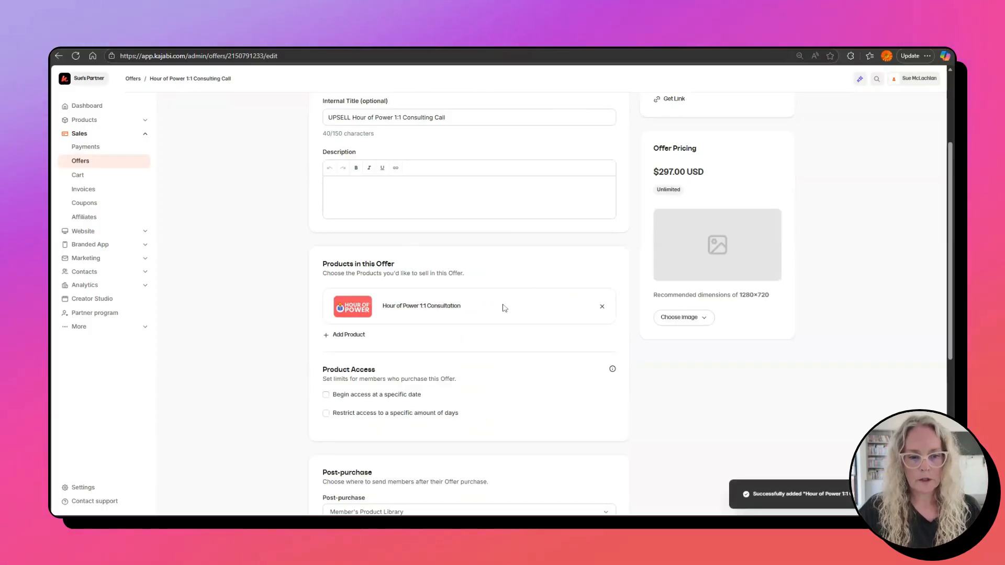
scroll(530, 334, "up", 2)
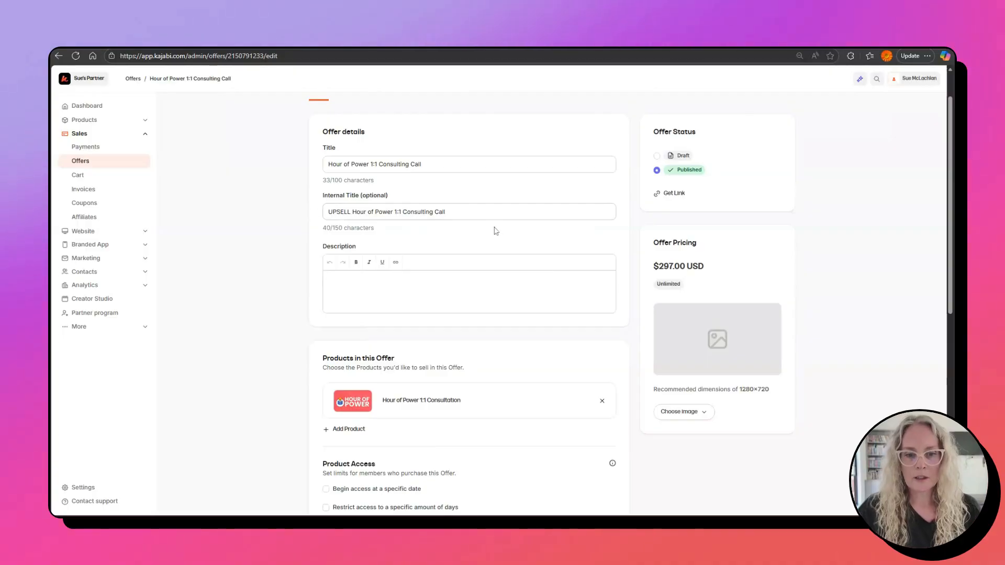
scroll(492, 251, "up", 1)
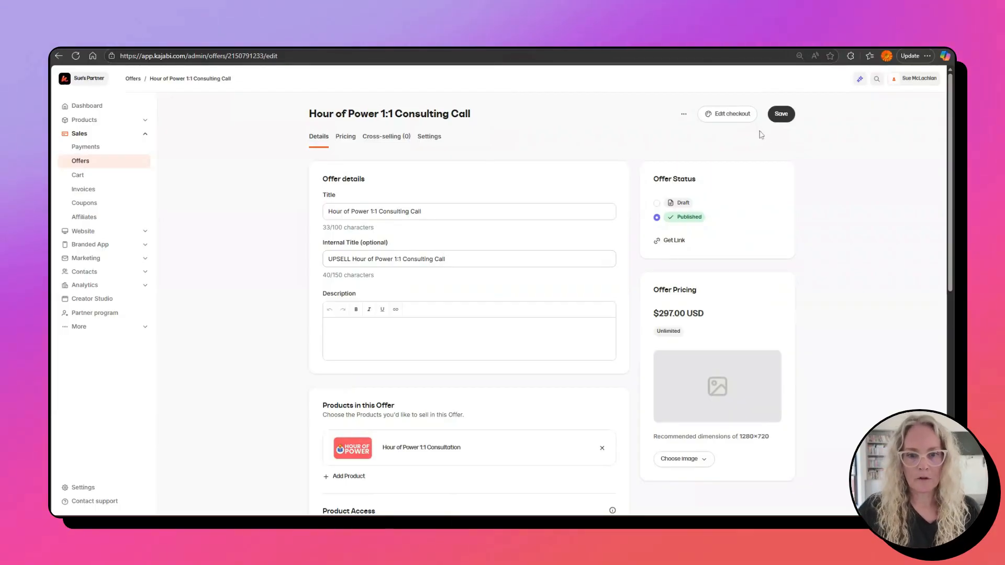
left_click(790, 114)
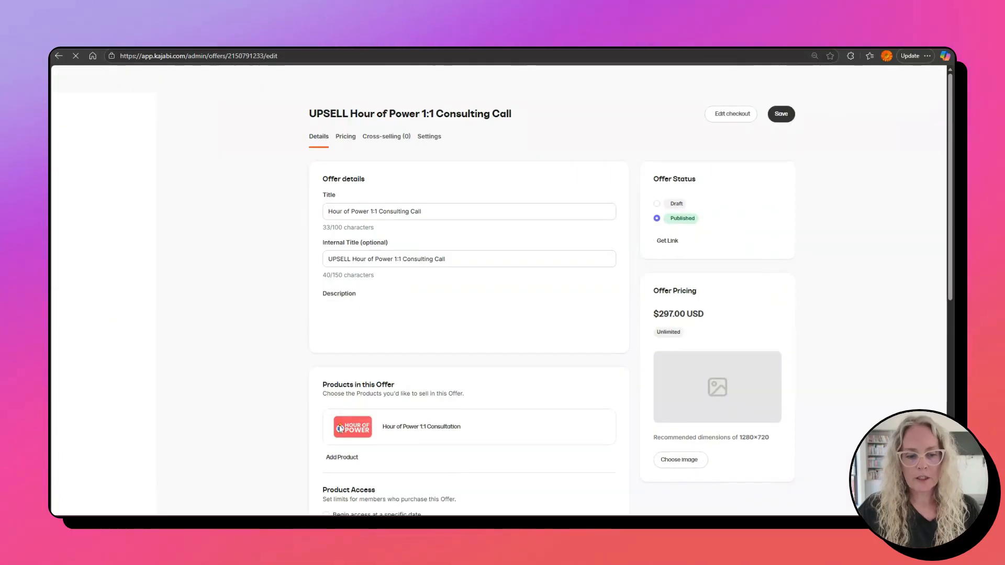
- Check the offer's post-purchase destination options and set the post-purchase email to None
scroll(495, 430, "down", 2)
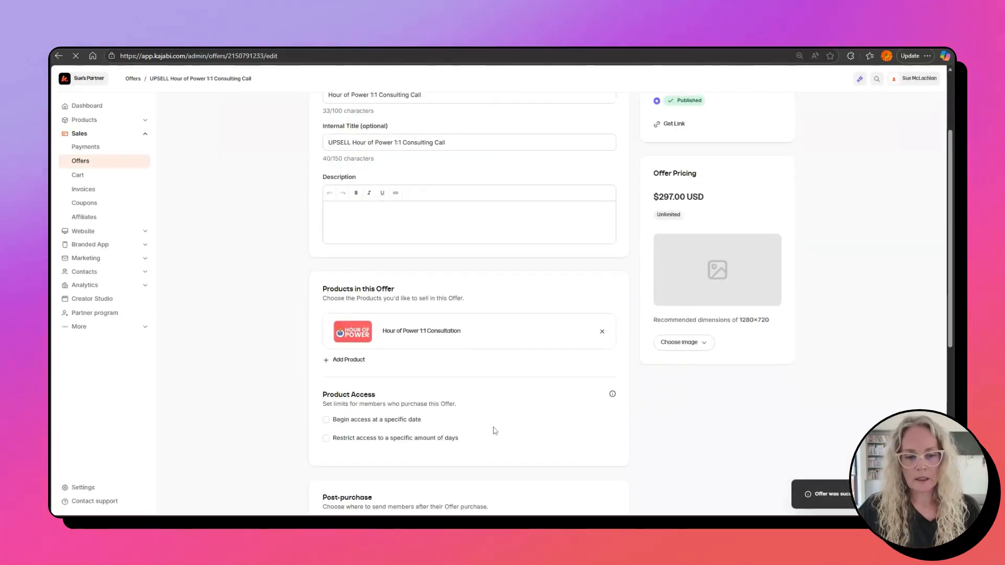
scroll(494, 430, "down", 6)
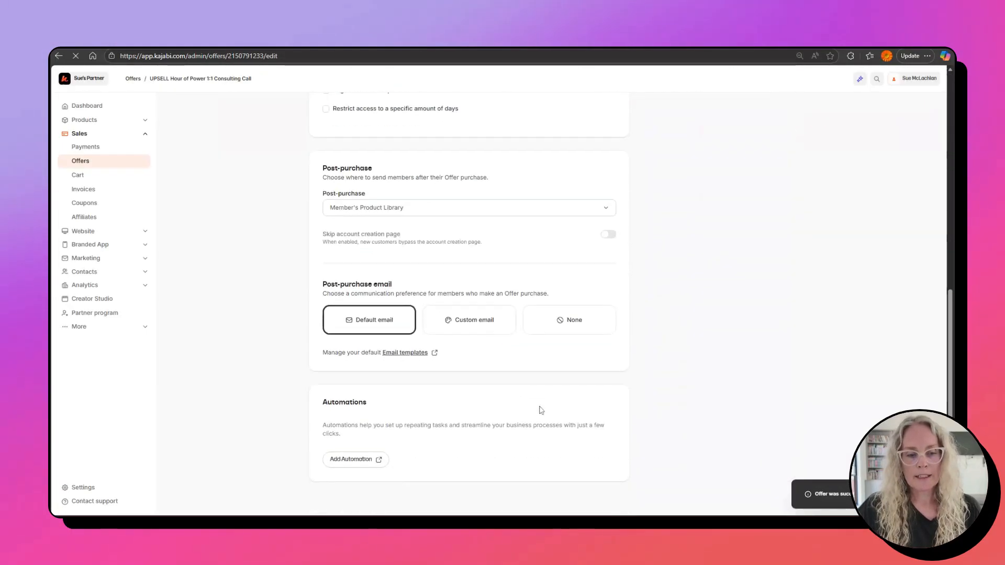
left_click(575, 210)
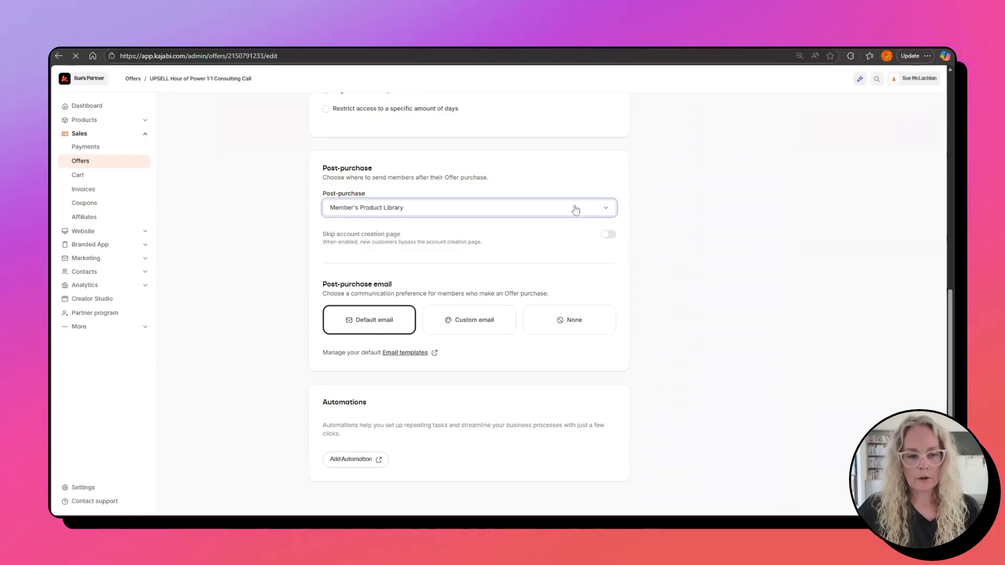
mouse_move(445, 253)
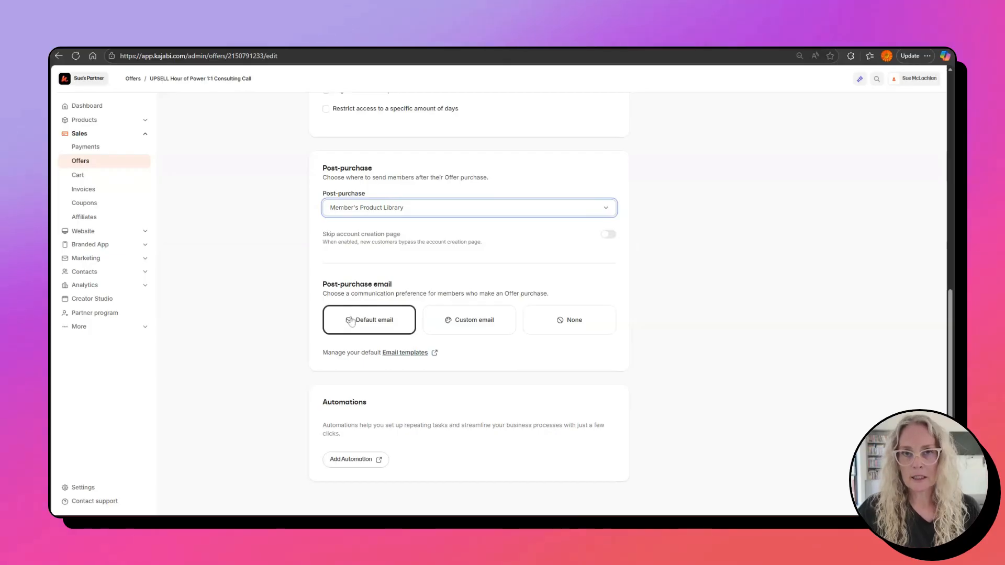
left_click(589, 329)
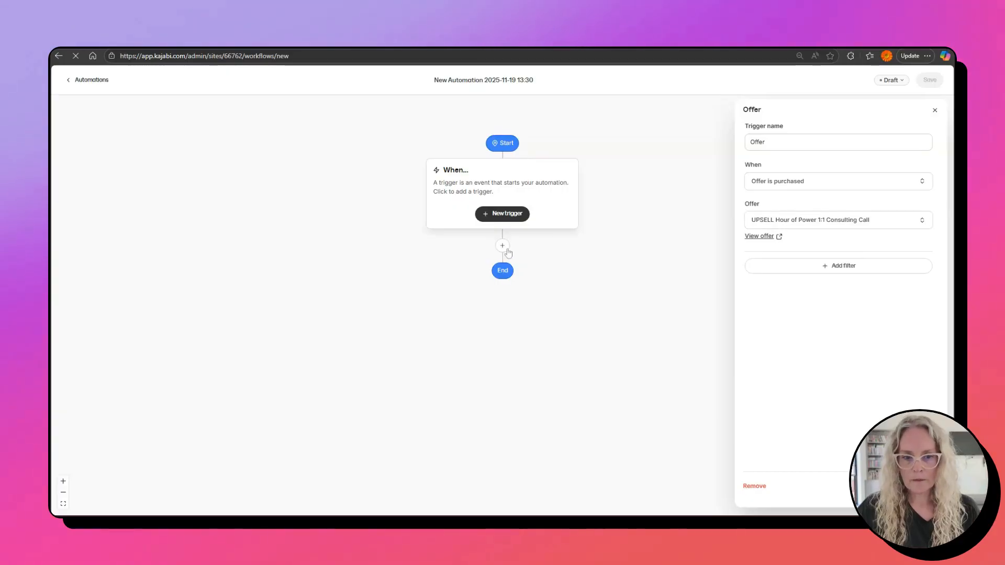
- Save the automation trigger for purchases of the UPSELL Hour of Power 1:1 Consulting Call offer and add a Send an email action
left_click(924, 486)
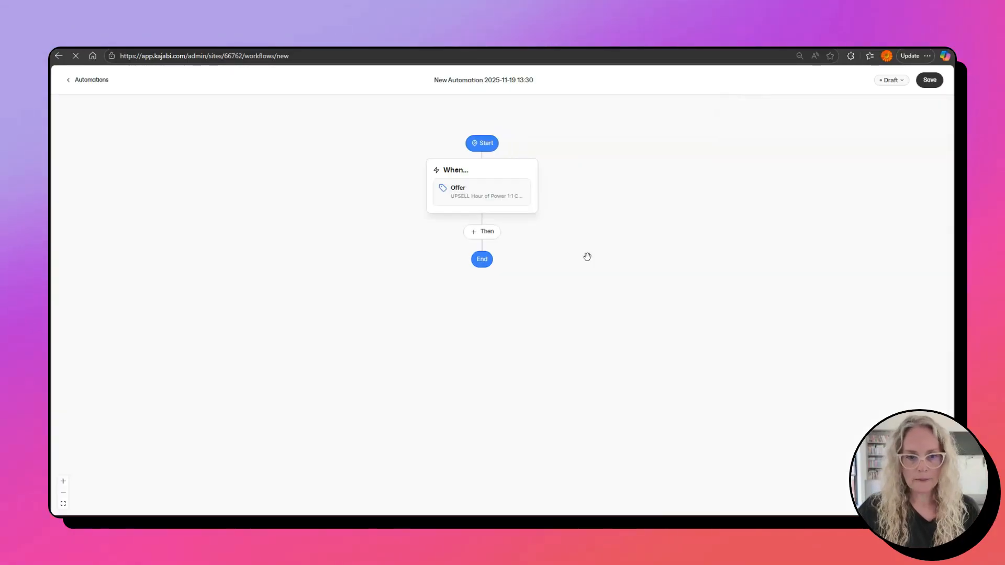
left_click(481, 235)
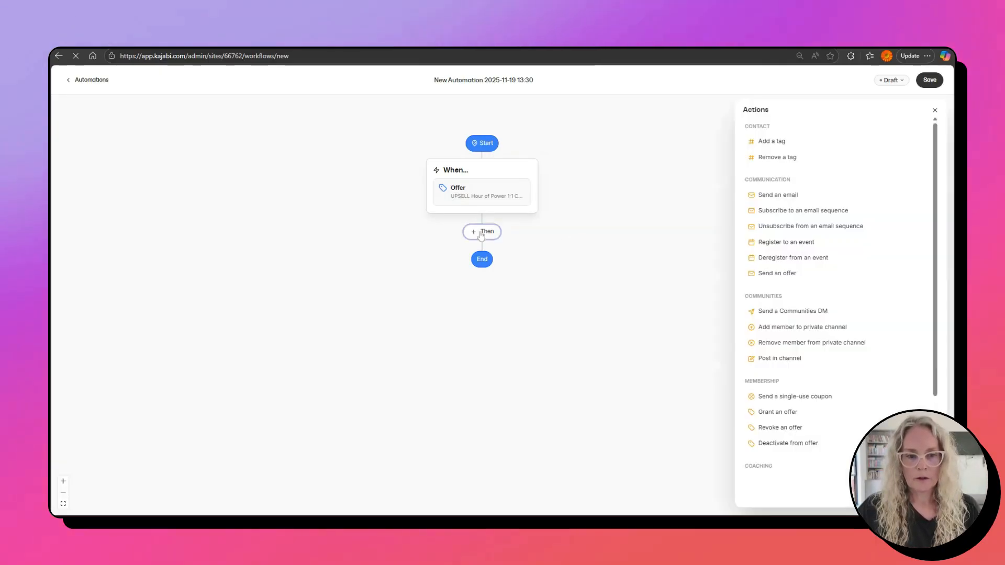
left_click(785, 196)
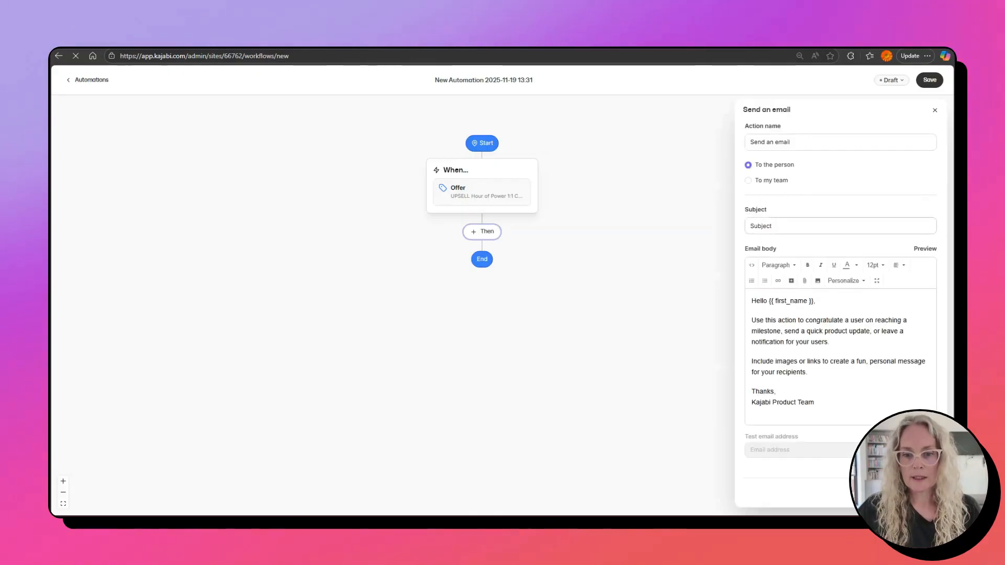
- Set the email's subject to "Your Funnel Audit + Strategy Call has been booked"
left_click_drag(777, 226, 721, 226)
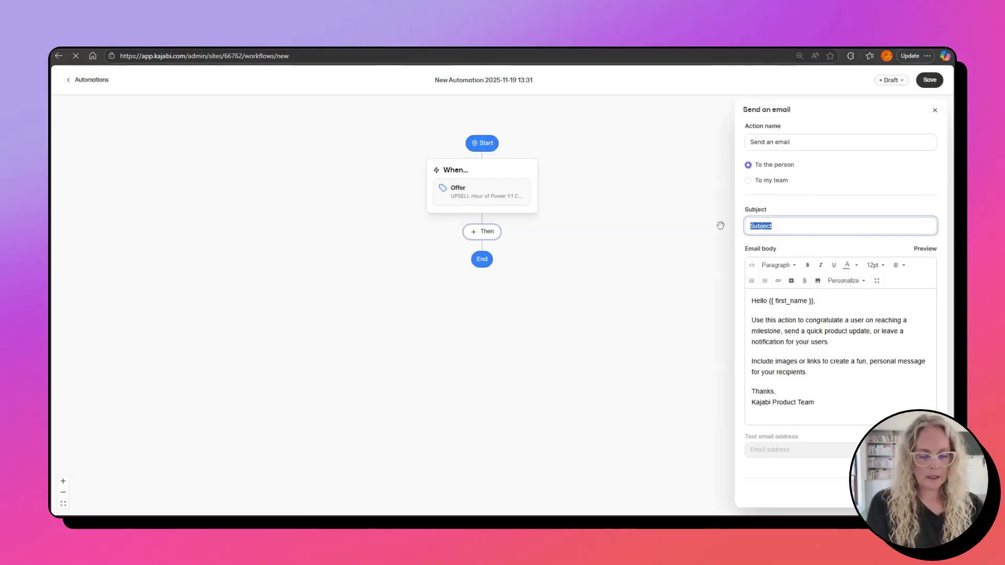
key("BackSpace")
type("Your")
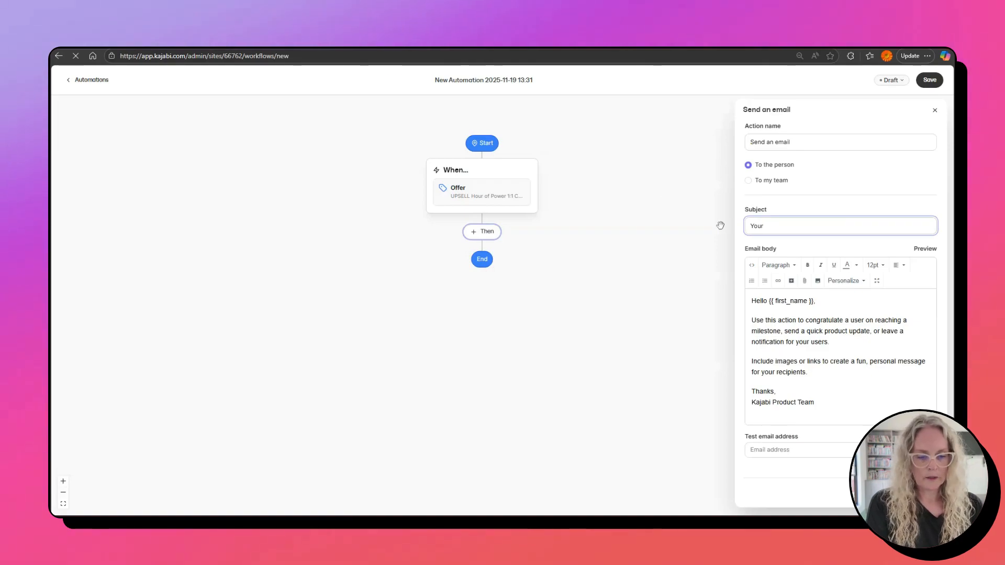
type(" Funnel Audit ")
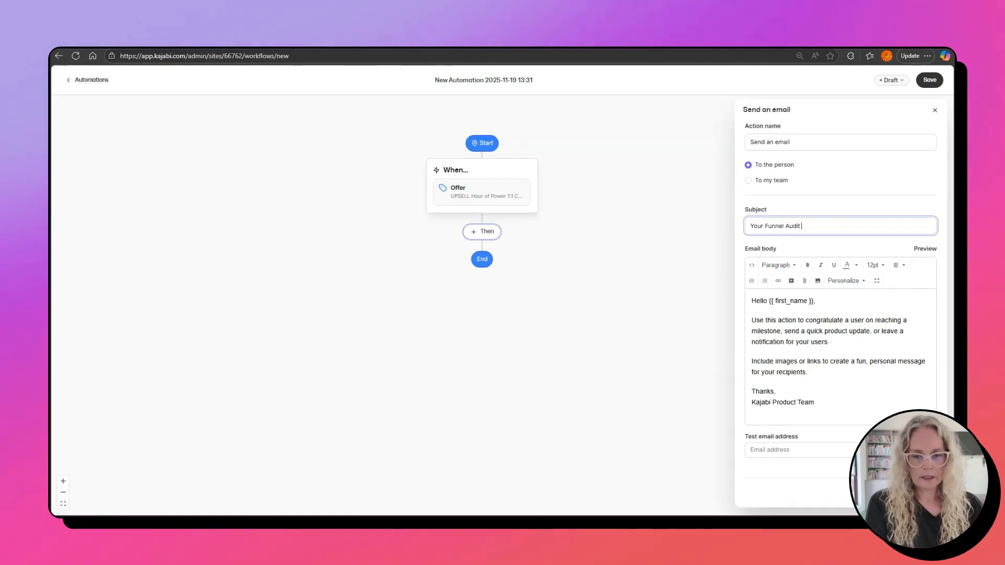
type("+ Strategy ")
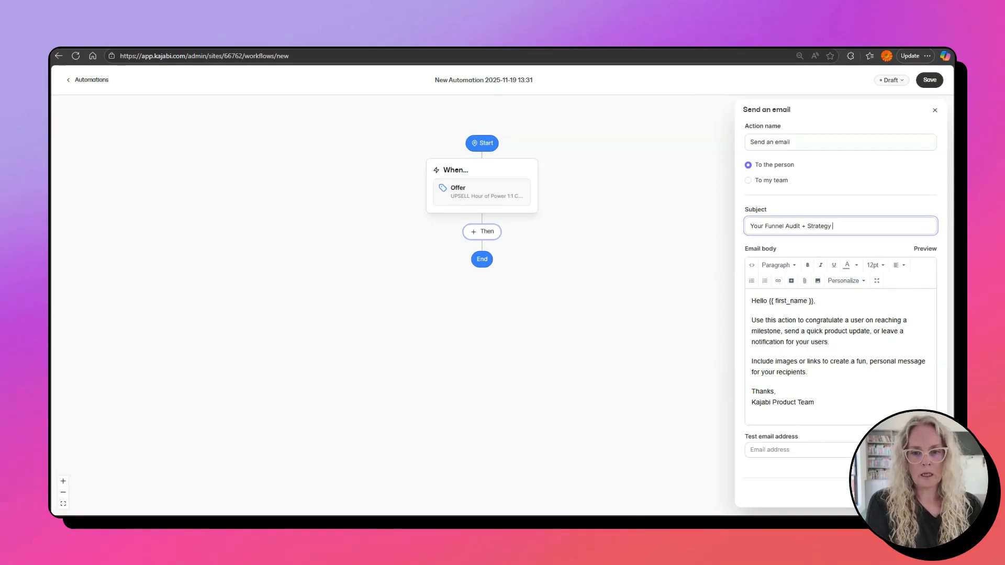
type("Call (")
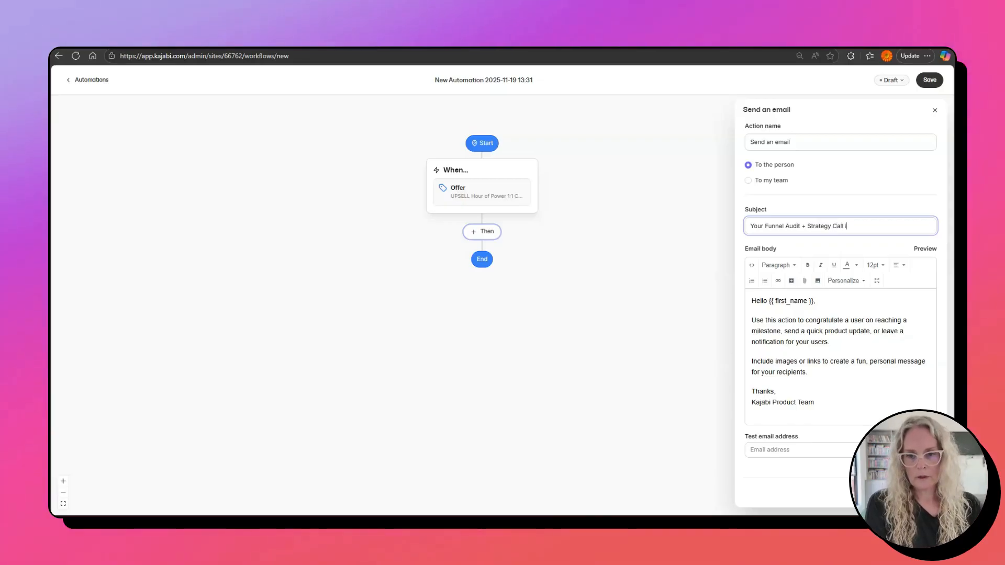
key("BackSpace")
type("has been booked")
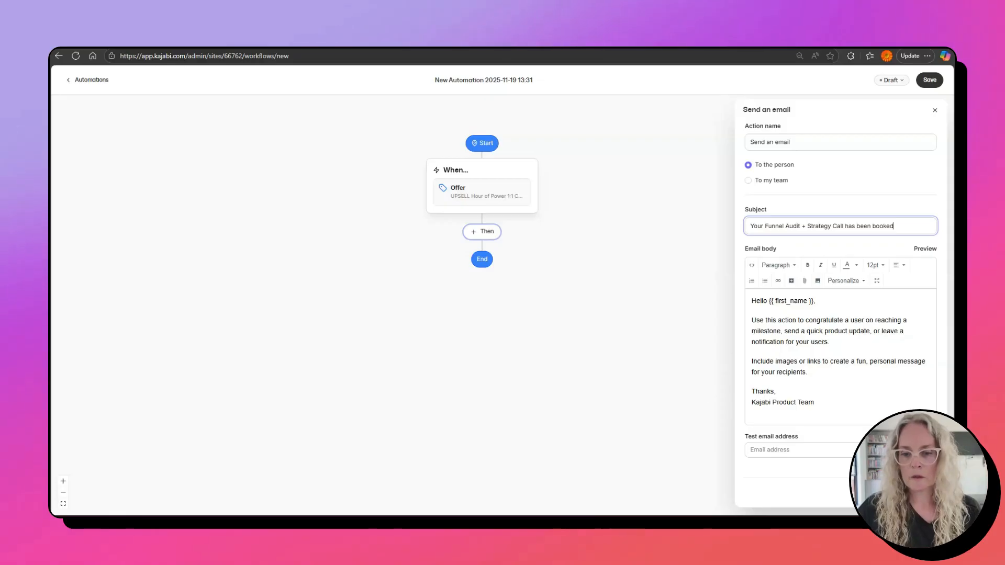
- Replace the email's placeholder text below the greeting with "so glad you've decided to book this Hour of Power funnel audit."
left_click_drag(814, 403, 744, 313)
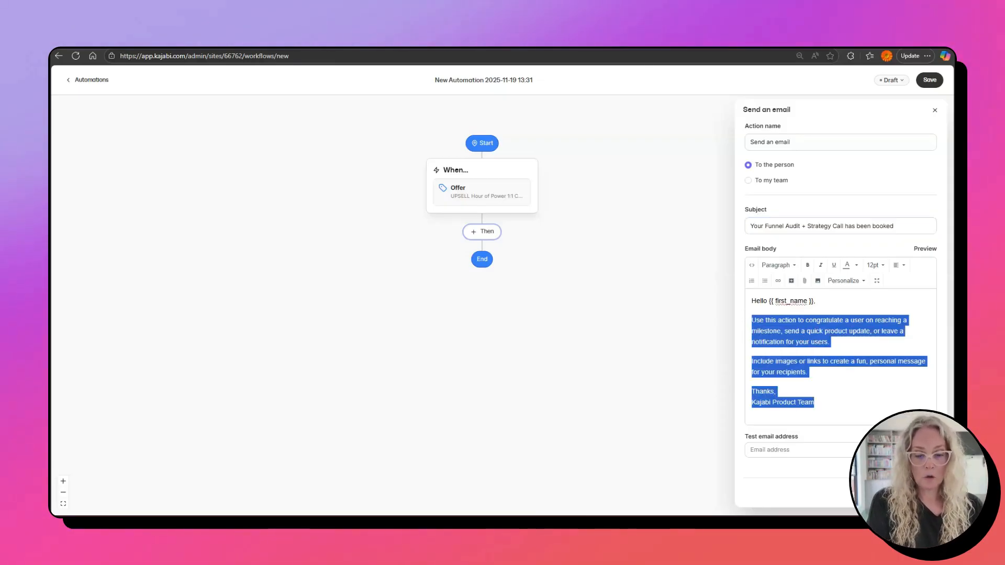
type("so glad you")
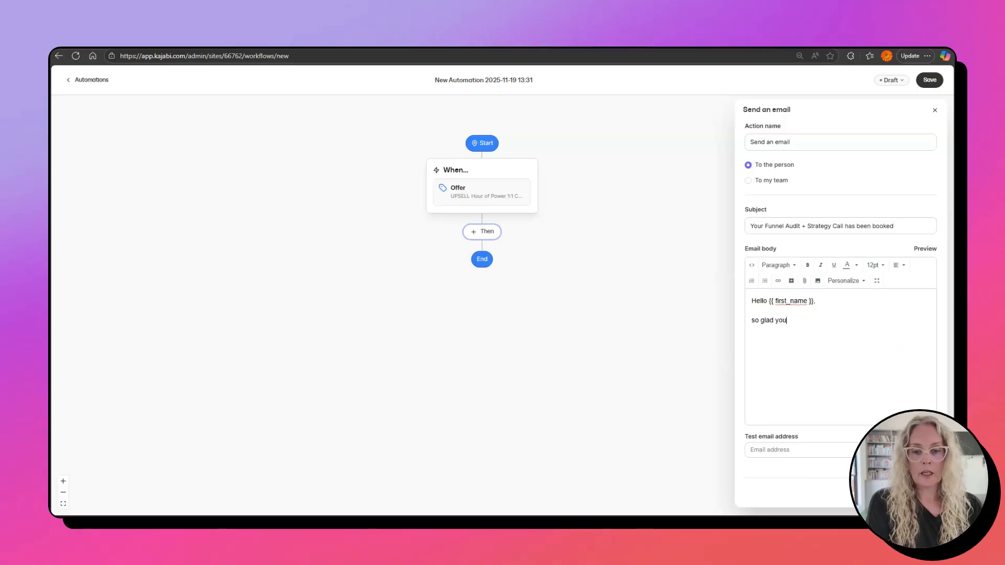
type("'e d")
key("BackSpace")
key("BackSpace")
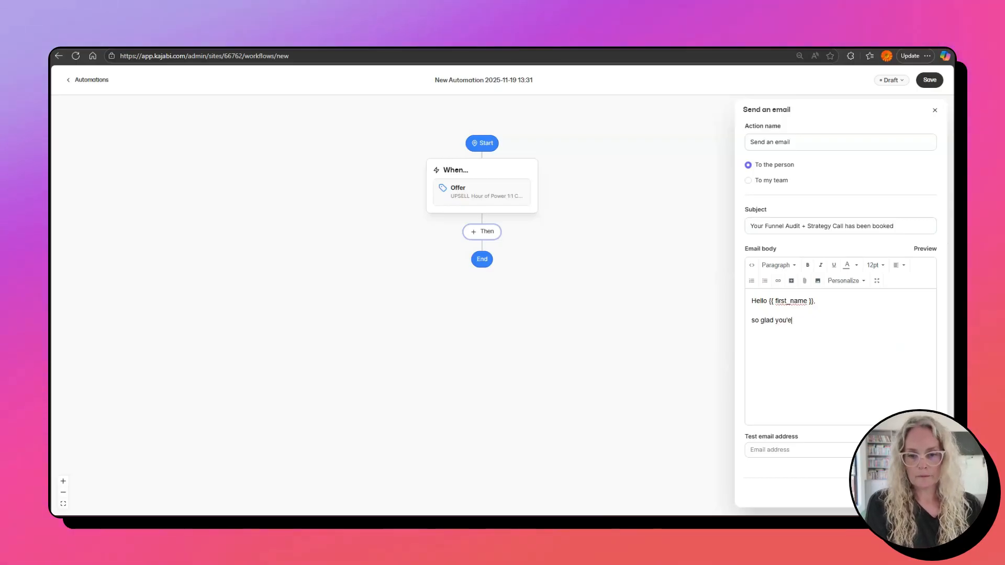
type("'")
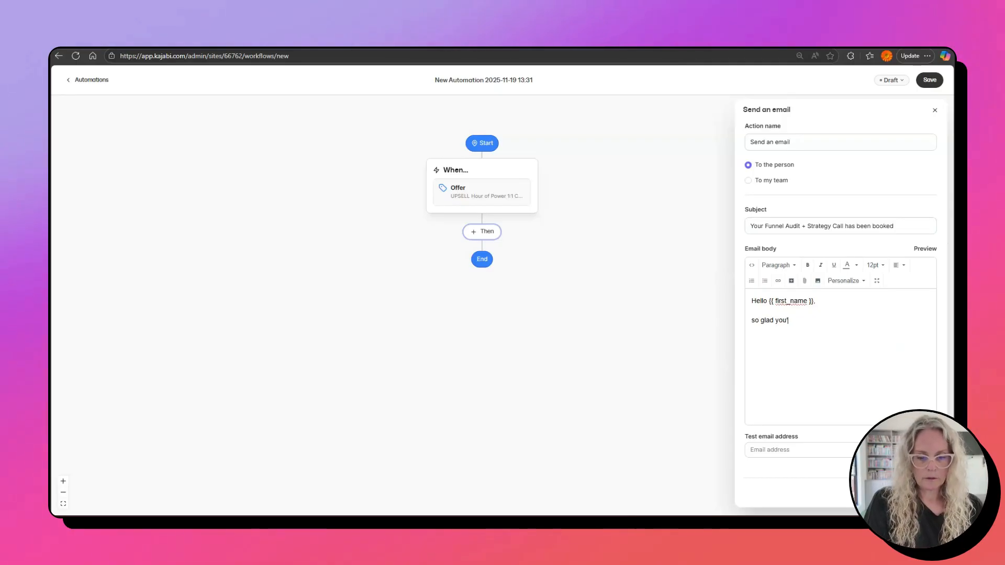
type("ve decided to")
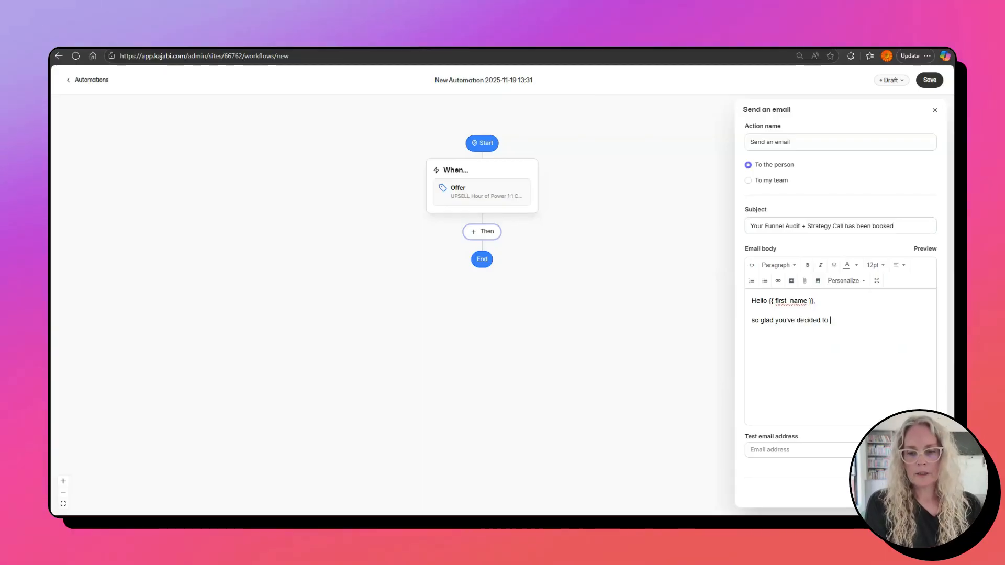
type(" book this")
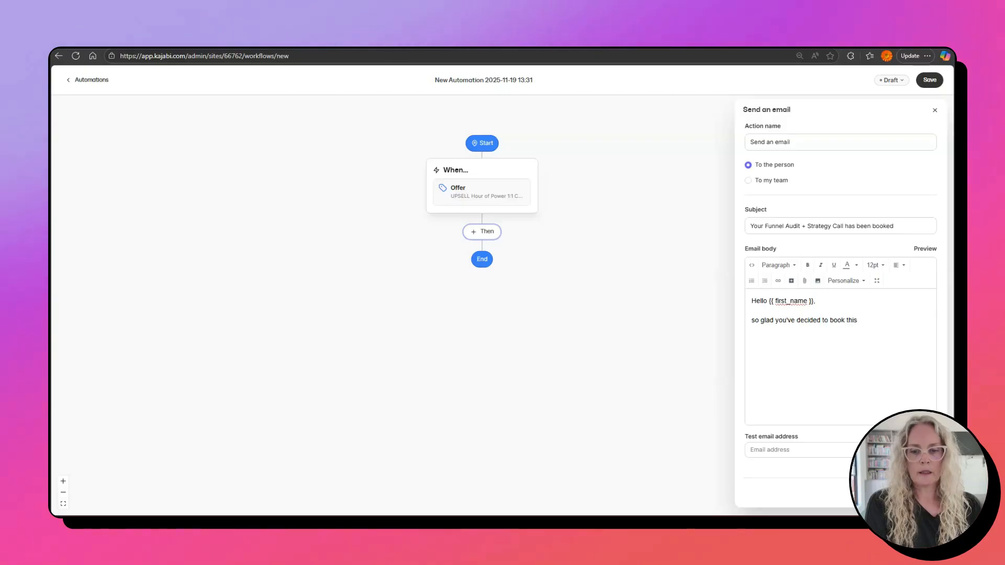
type(" Hour of Power")
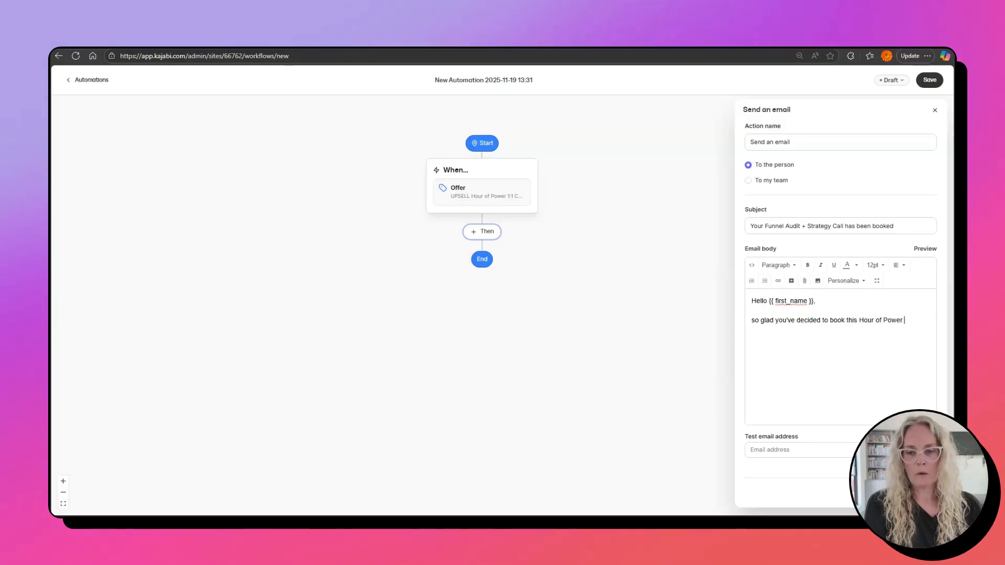
type(" funnel audi")
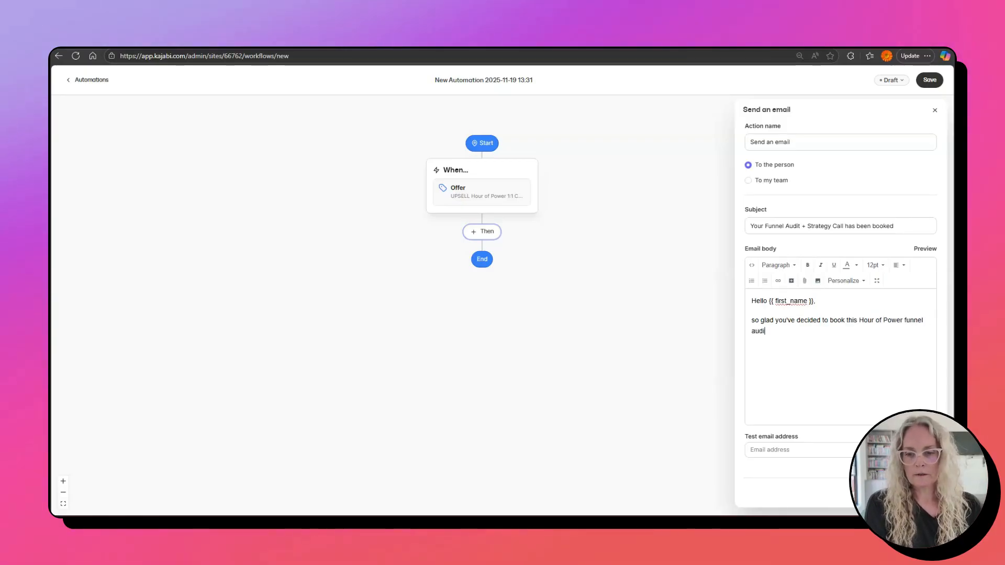
type("t.")
- Add a paragraph to the email body: "You'll be able to schedule this call in your unicorn library or click below"
key("Return")
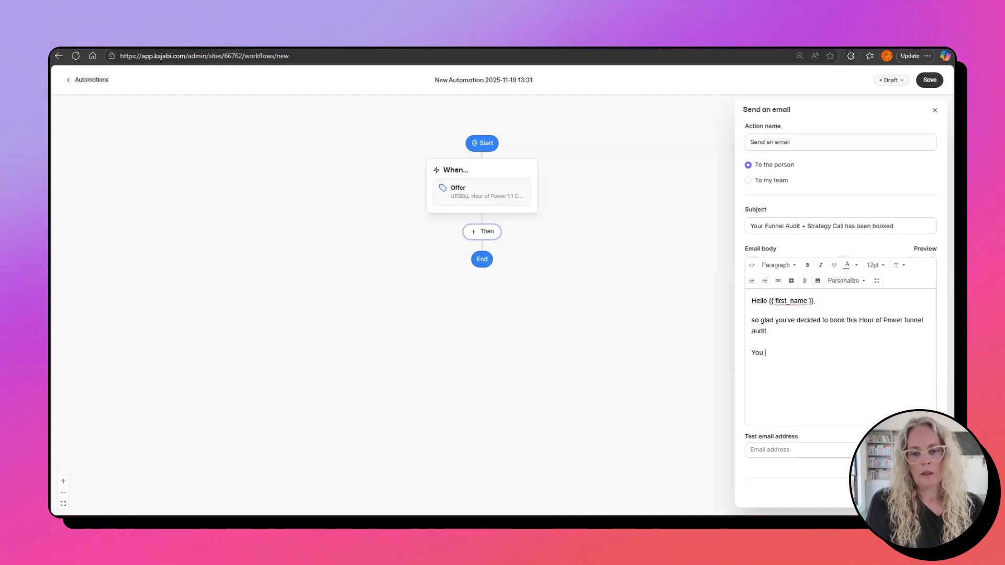
type("You'll be a")
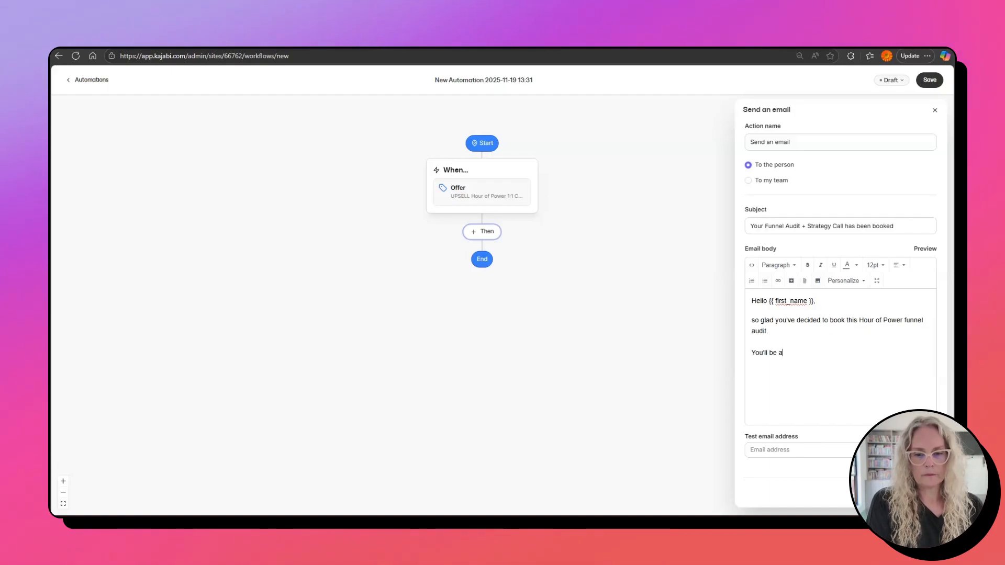
type("ble to schedule this call in y")
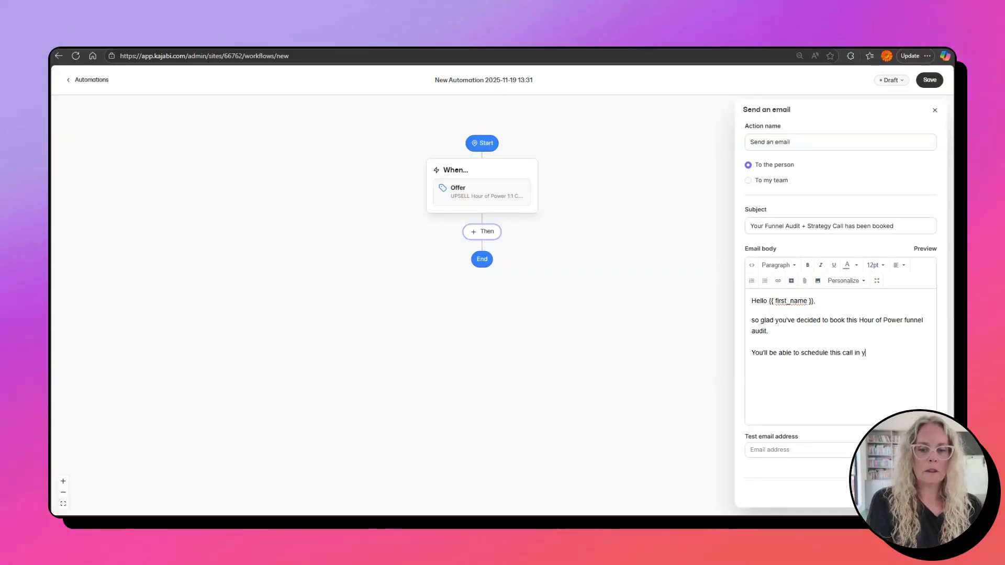
type("our unicorn library")
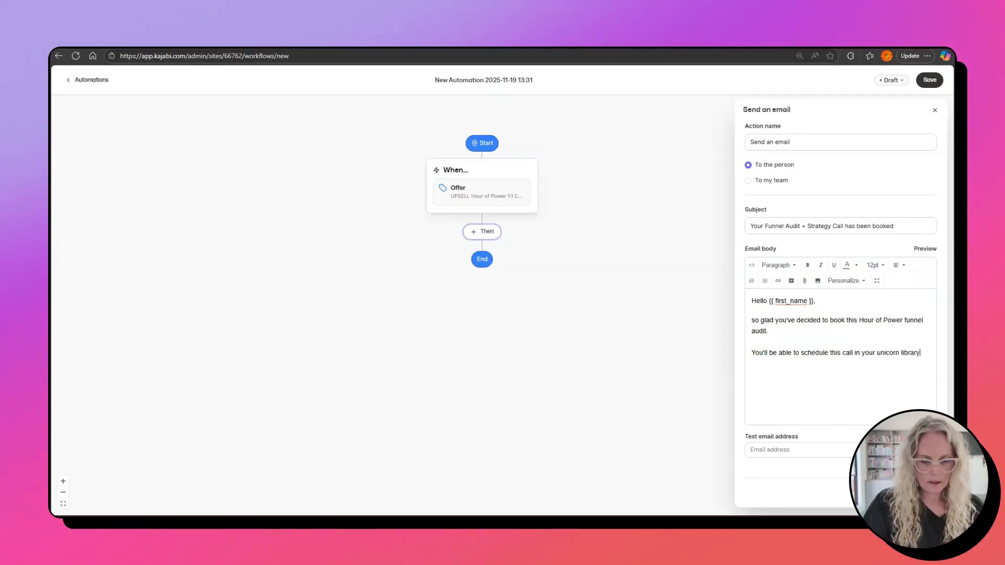
type(" or CL")
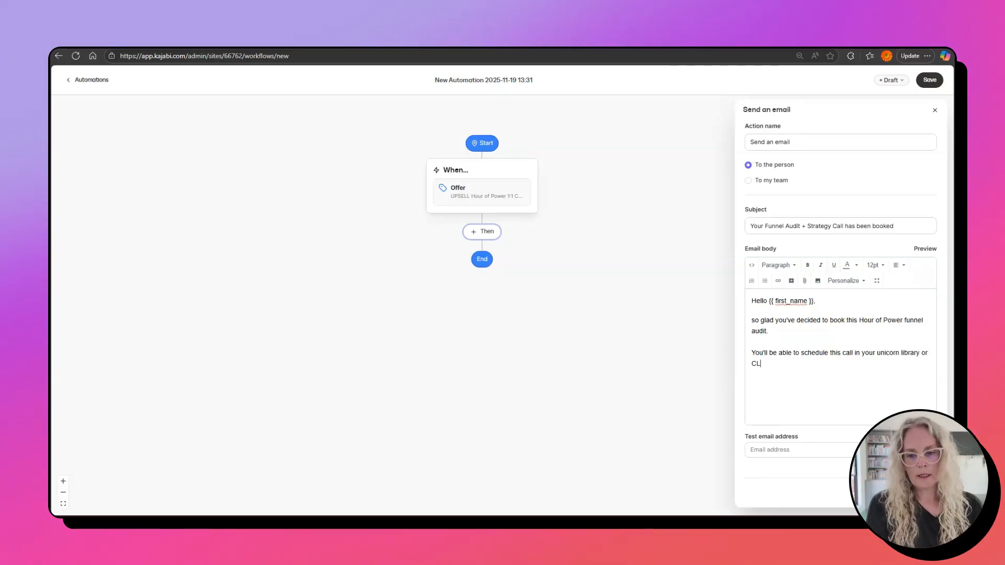
type("ICK H")
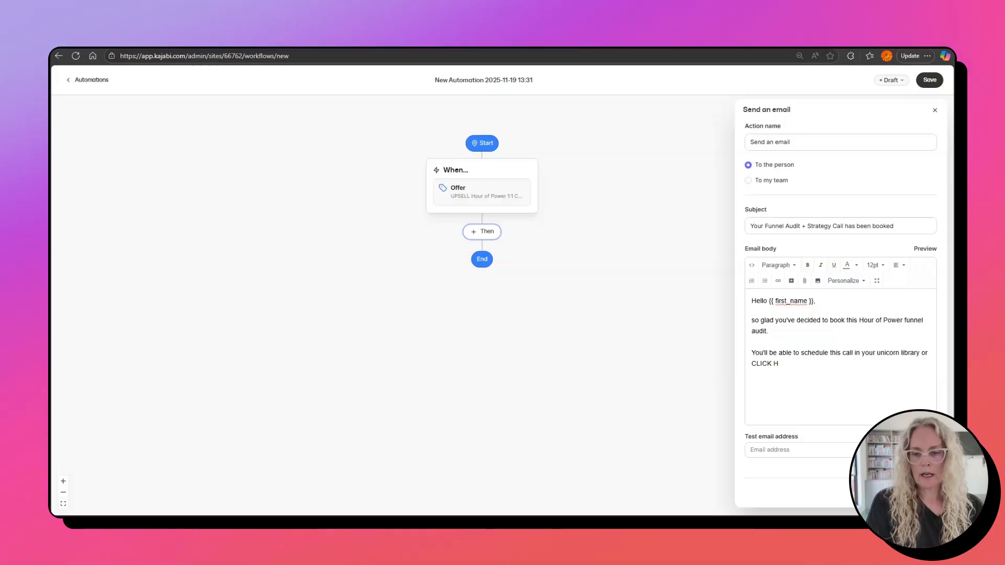
key("BackSpace")
key("BackSpace")
key("BackSpace")
key("BackSpace")
key("BackSpace")
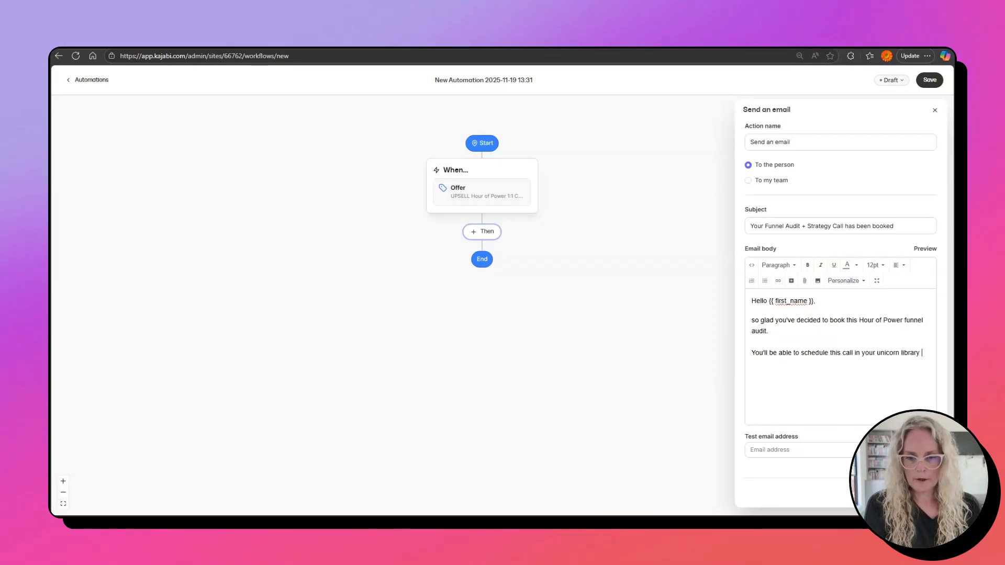
type("or cl")
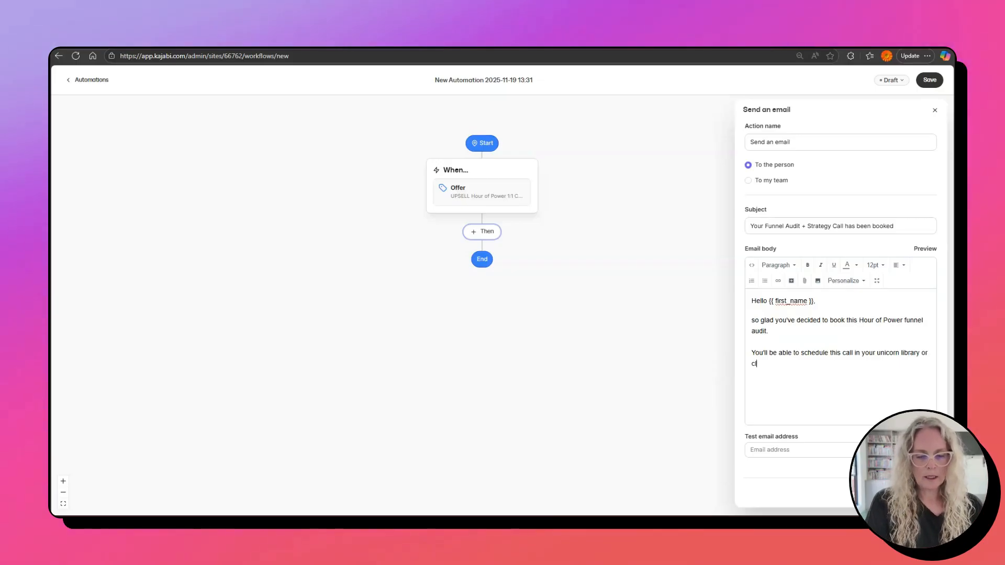
type("ick bel")
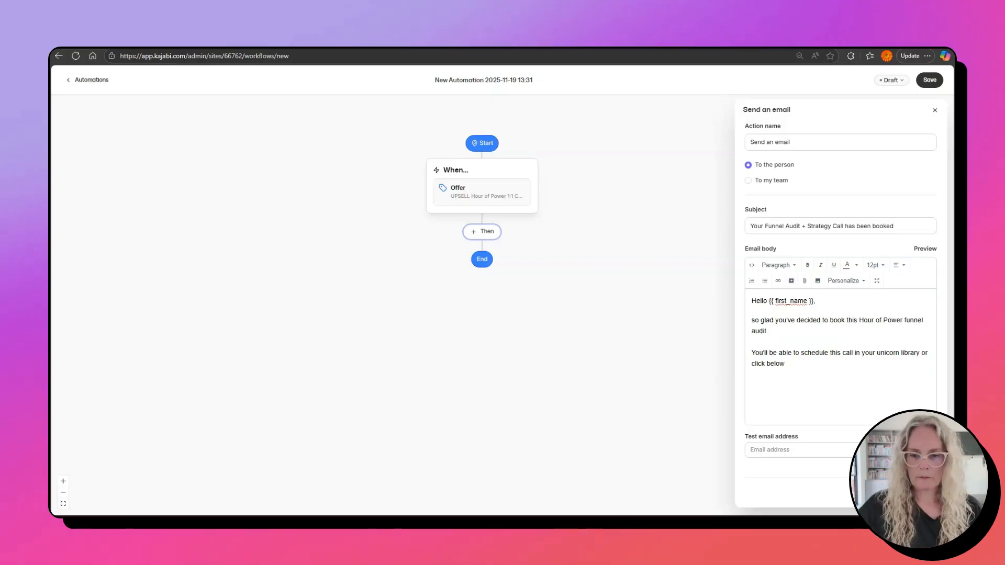
type("ow")
key("Return")
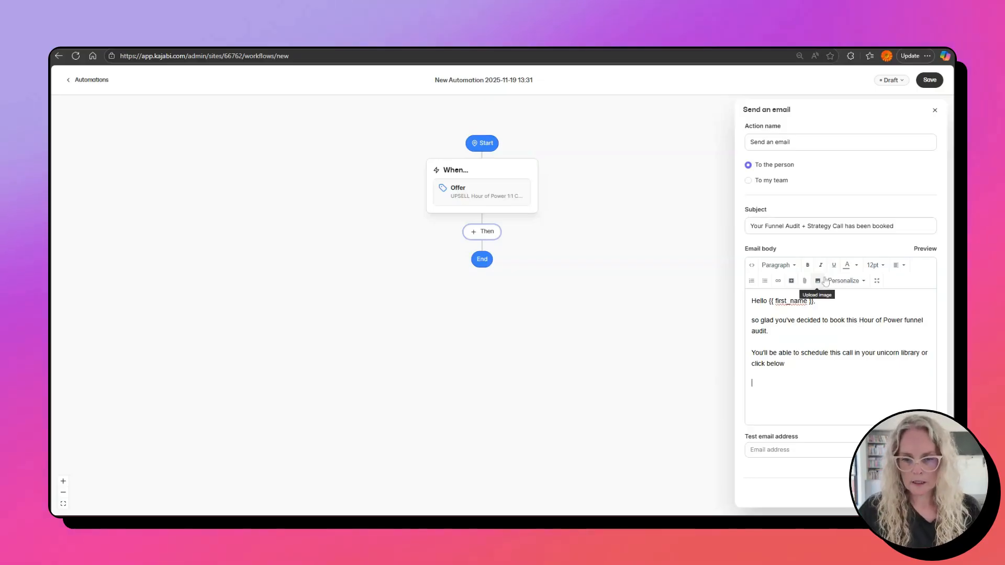
- Insert a "Choose Your Time" button linking to /library in color #fa4d5f below the email text, and save the email action
left_click(791, 282)
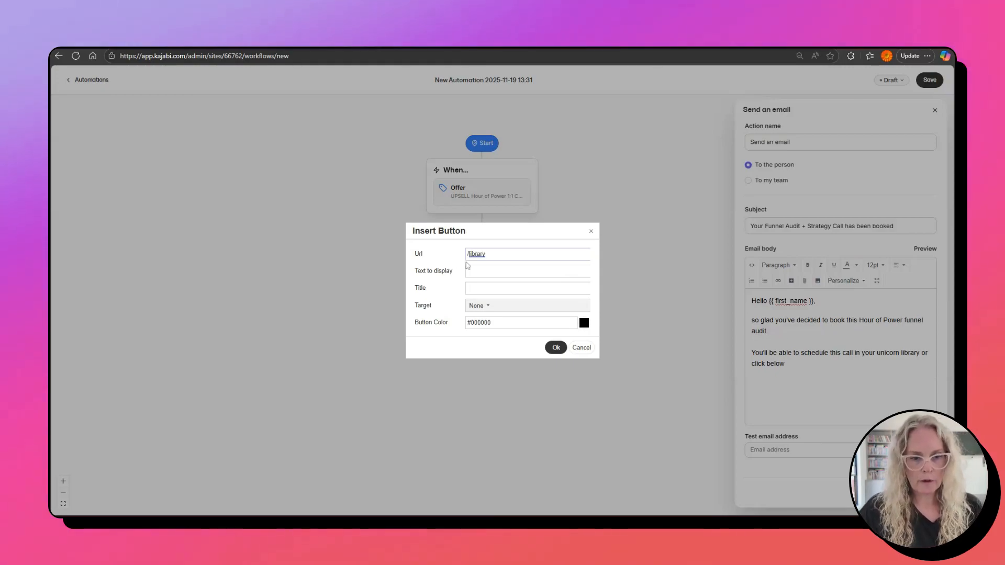
key("Tab")
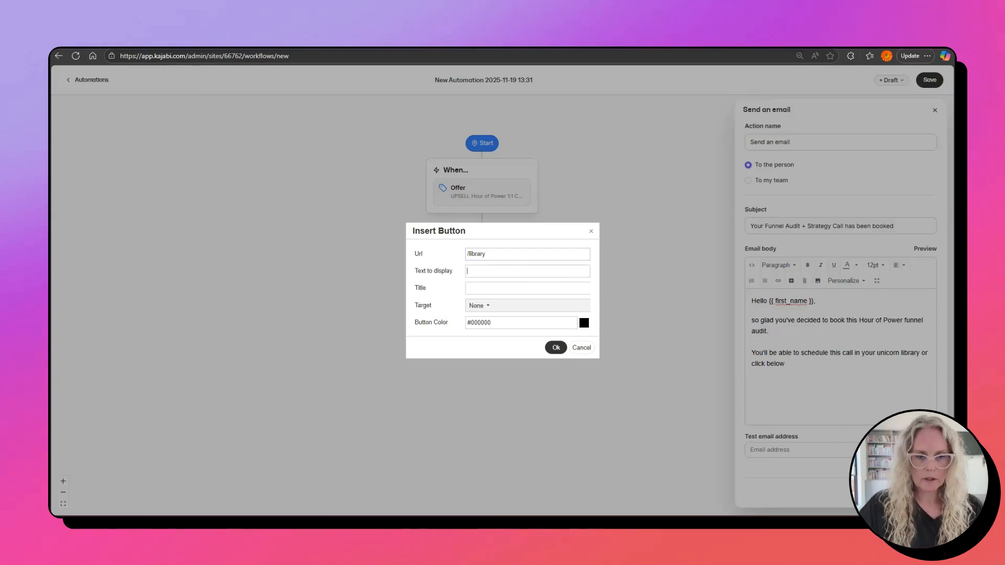
type("Sc")
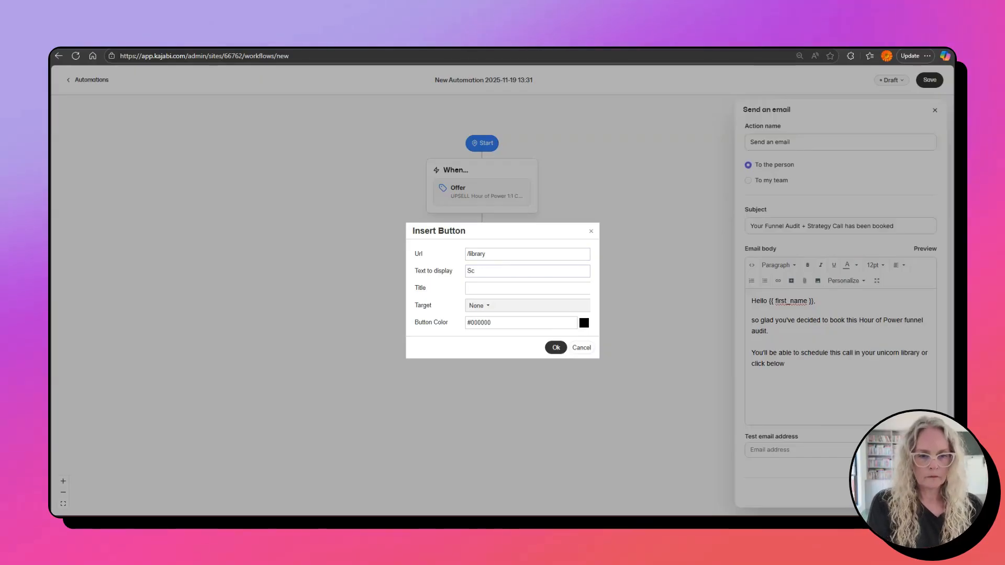
key("BackSpace")
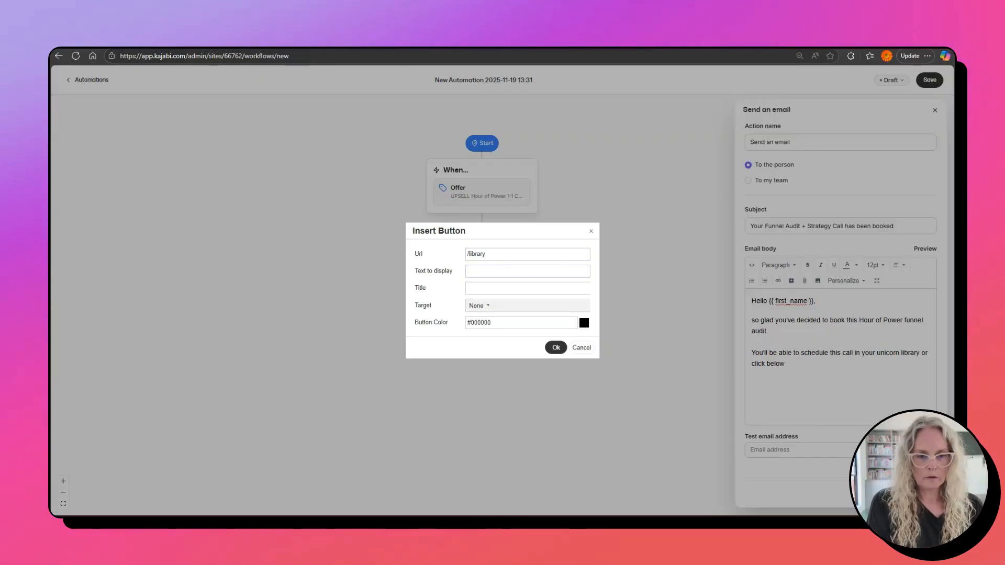
type("Choose Your Time")
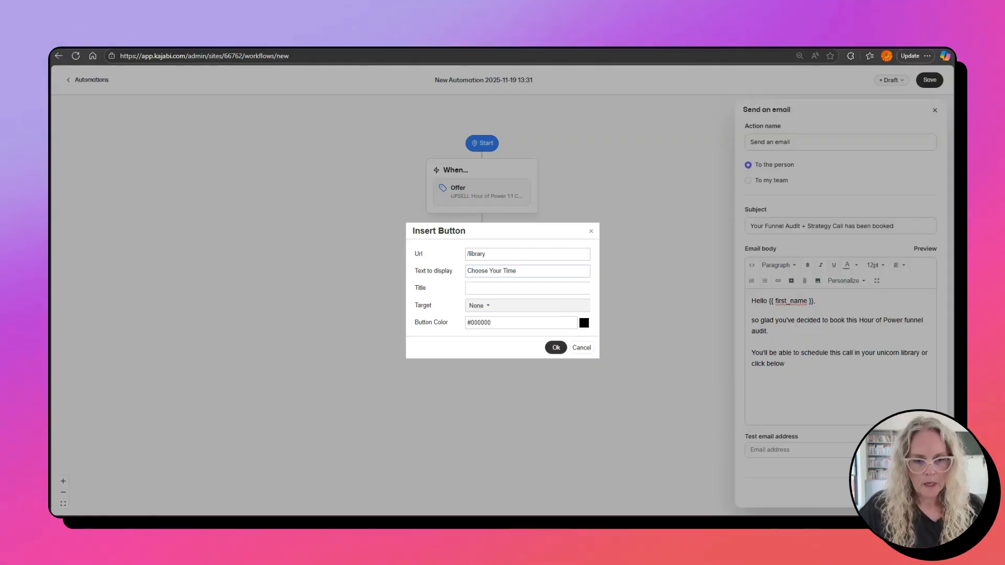
key("ctrl+a")
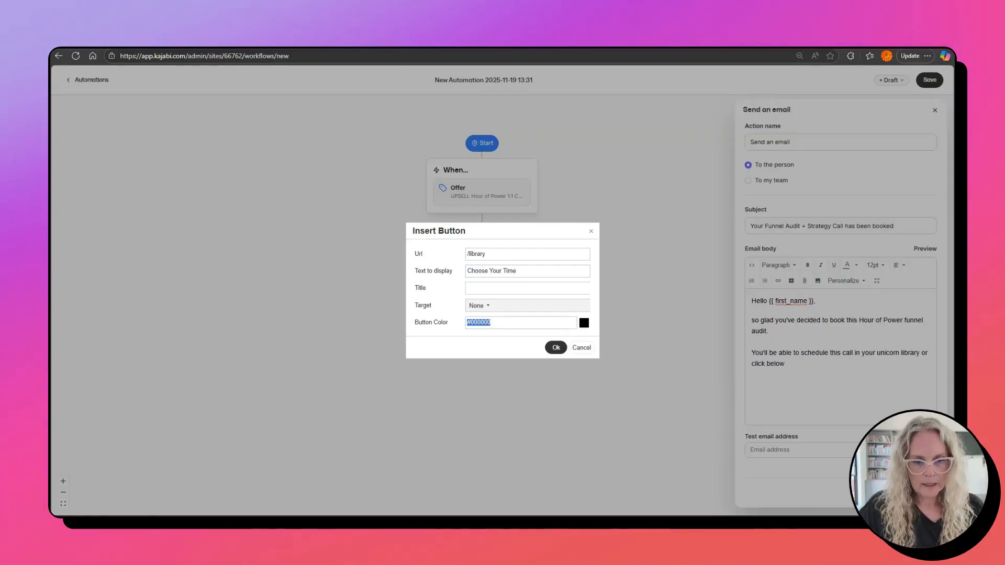
type("#fa4d5f")
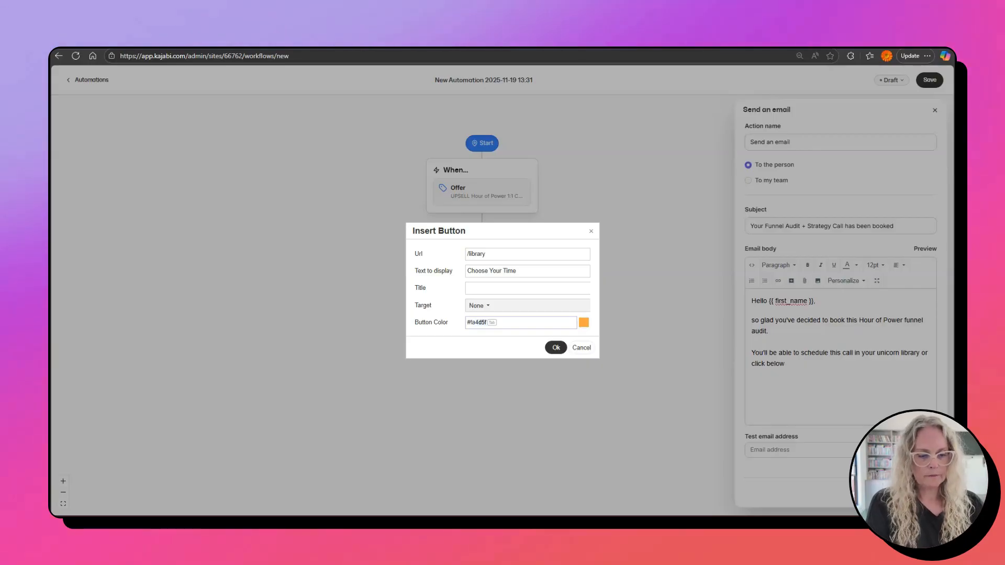
left_click(556, 348)
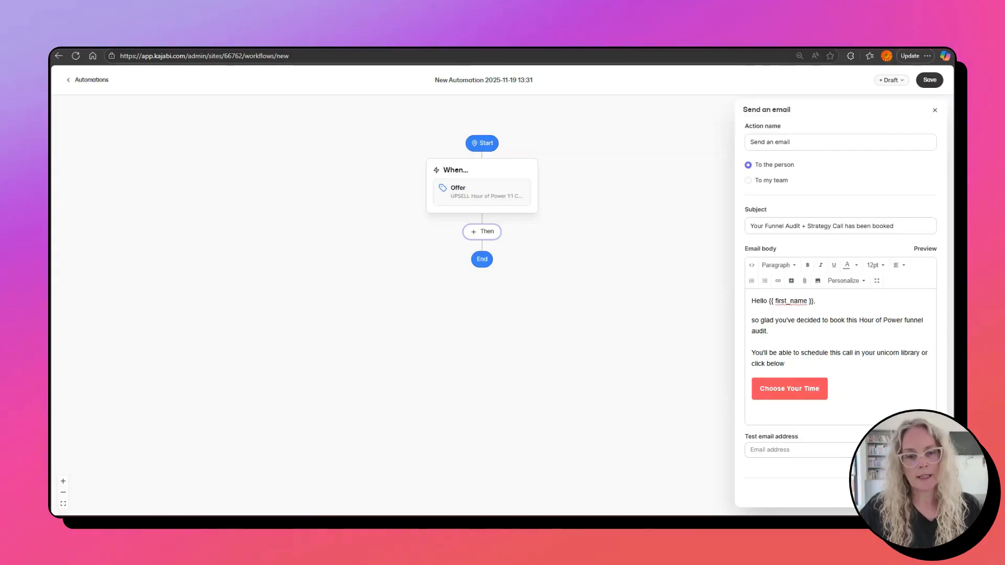
left_click(923, 493)
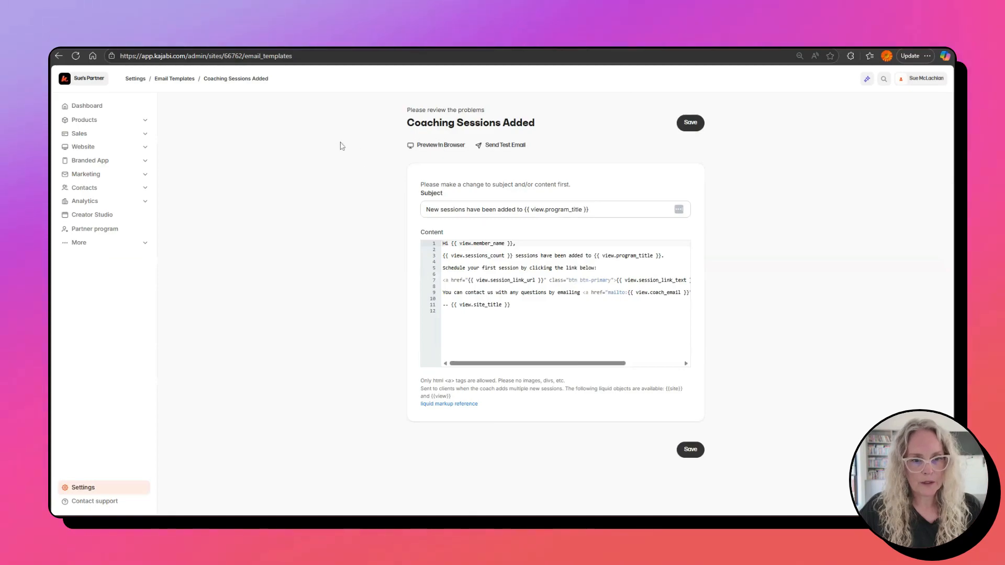
- Preview the Hour of Power 1:1 Consultation coaching program as members see it and select its page address
left_click(99, 120)
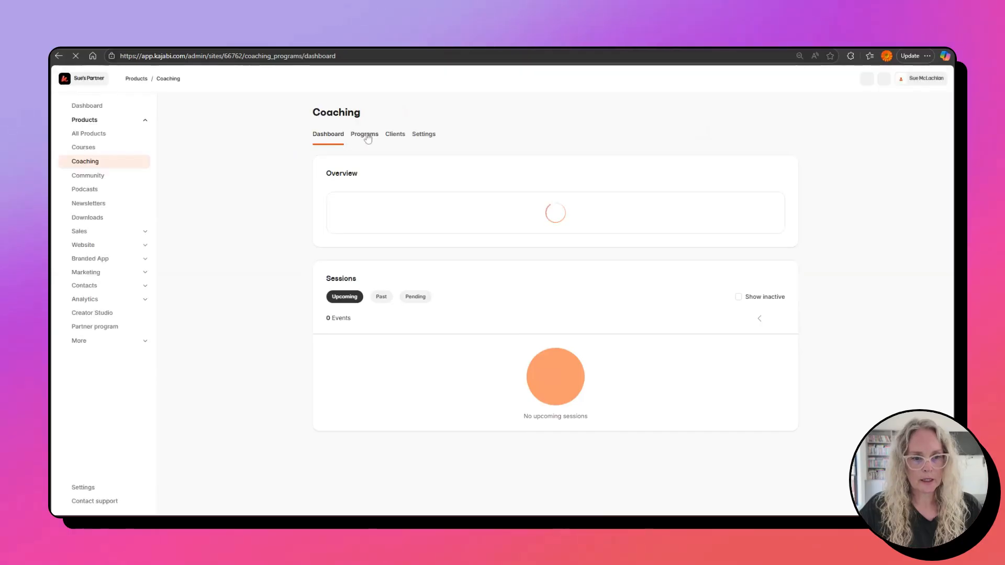
left_click(366, 135)
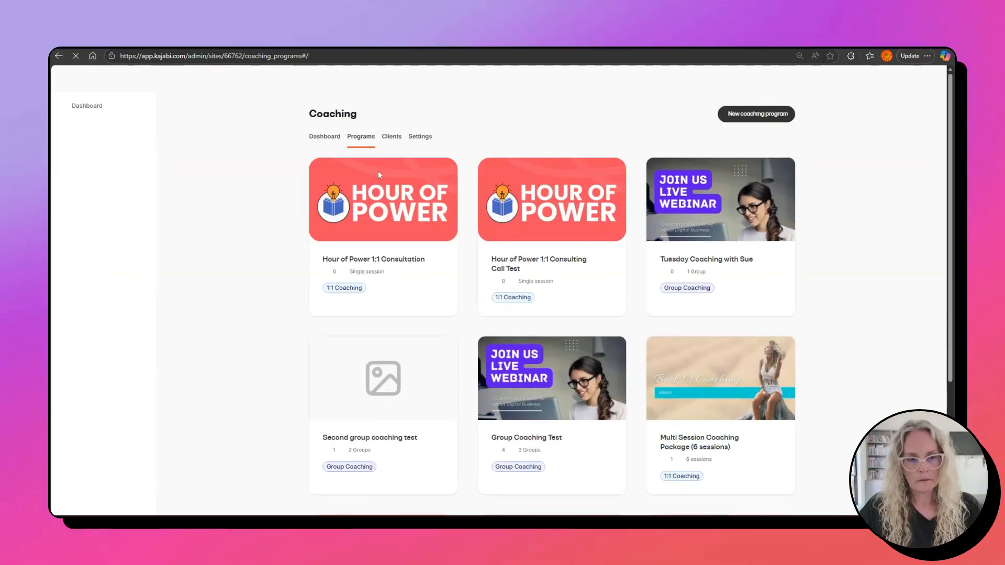
left_click(384, 219)
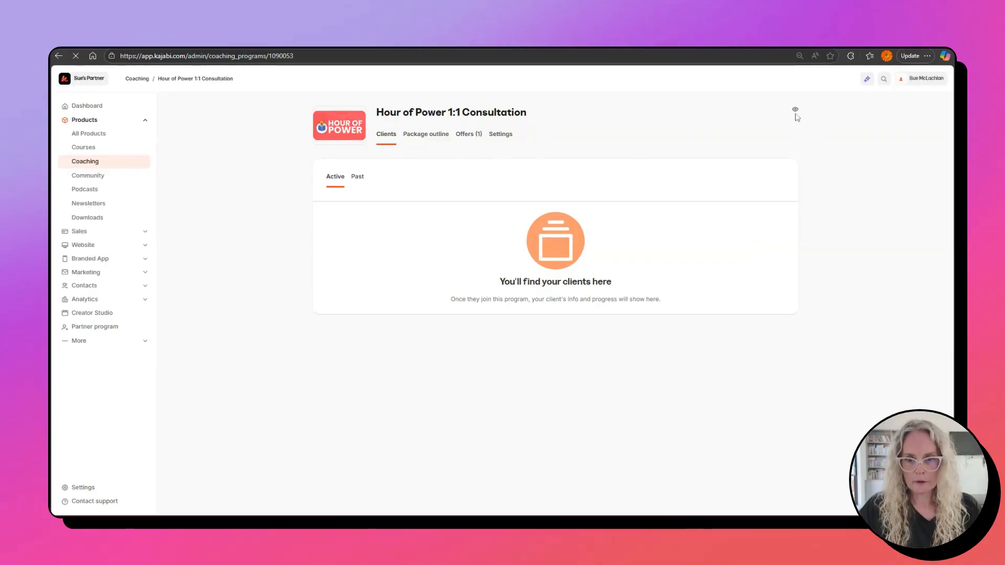
left_click(795, 108)
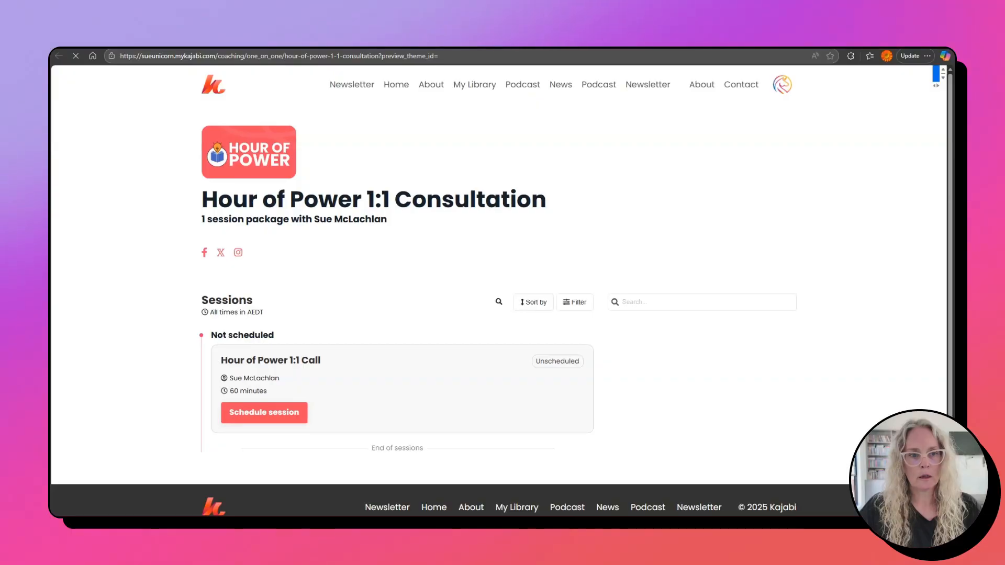
left_click_drag(379, 56, 120, 56)
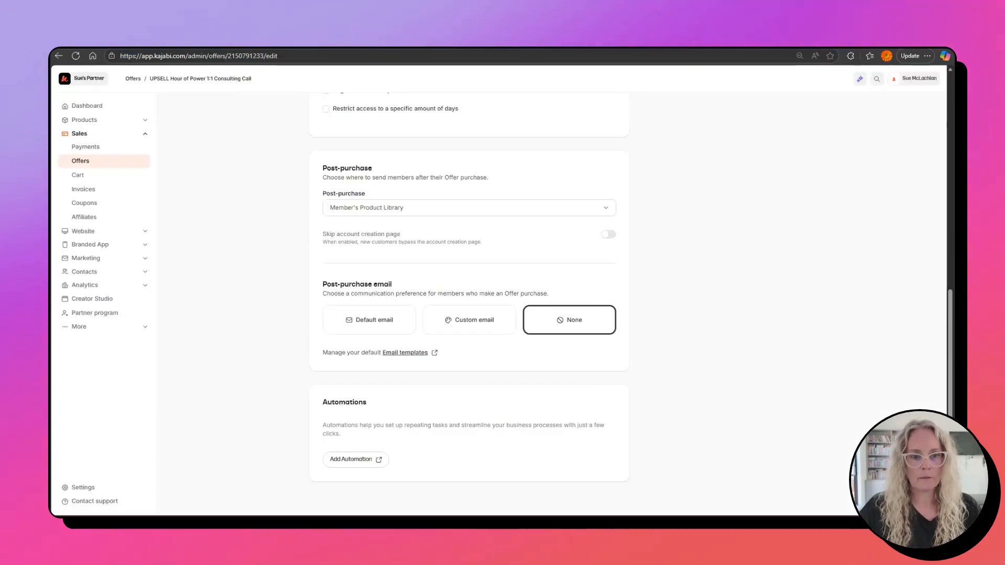
- Save the UPSELL Hour of Power 1:1 Consulting Call offer and open the UPSELL Funnel Audit + Strategy Session offer for editing
scroll(555, 416, "up", 15)
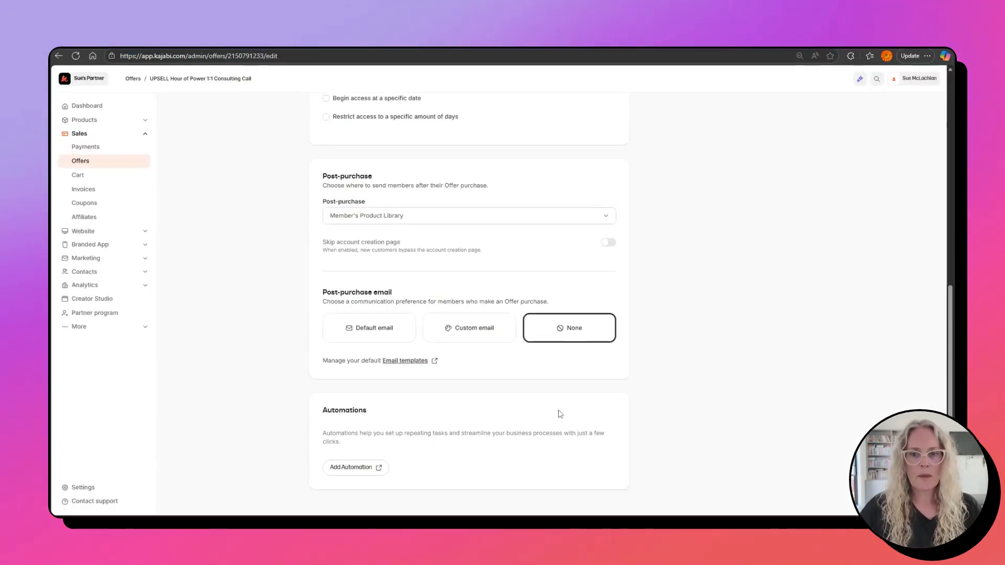
left_click(782, 114)
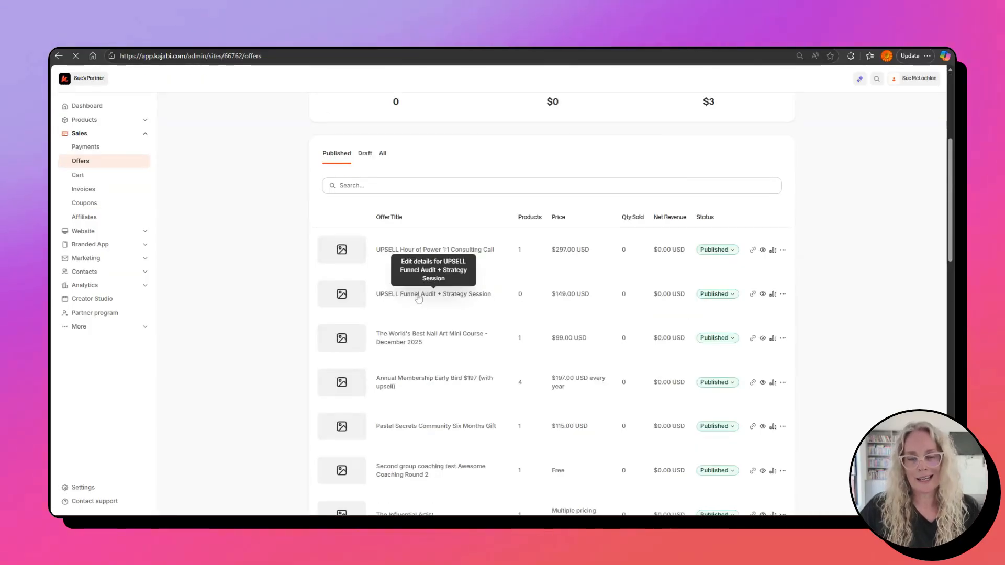
left_click(418, 295)
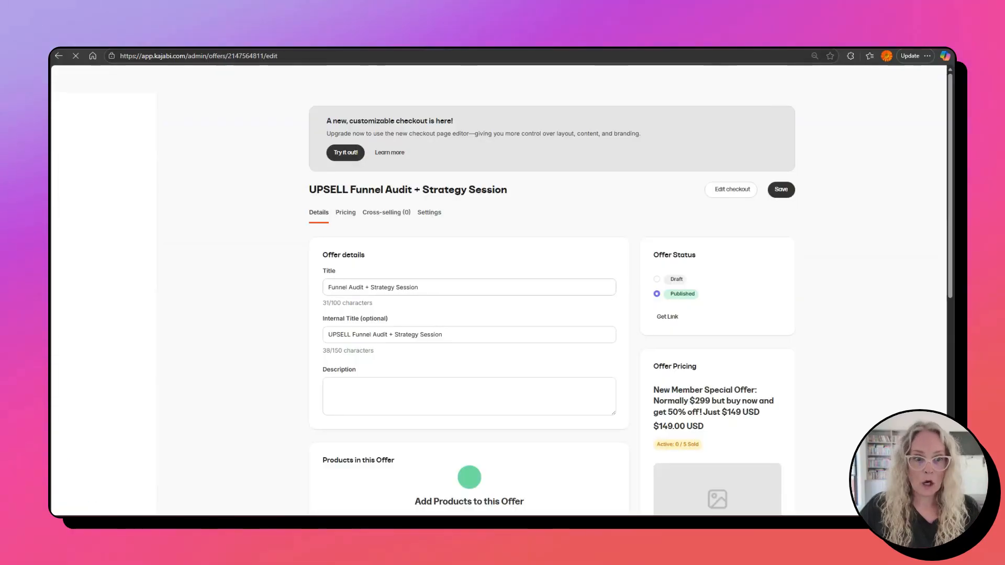
- Add the Hour of Power 1:1 Consultation product to the offer without giving it to existing offer members, and save the offer
scroll(412, 375, "down", 2)
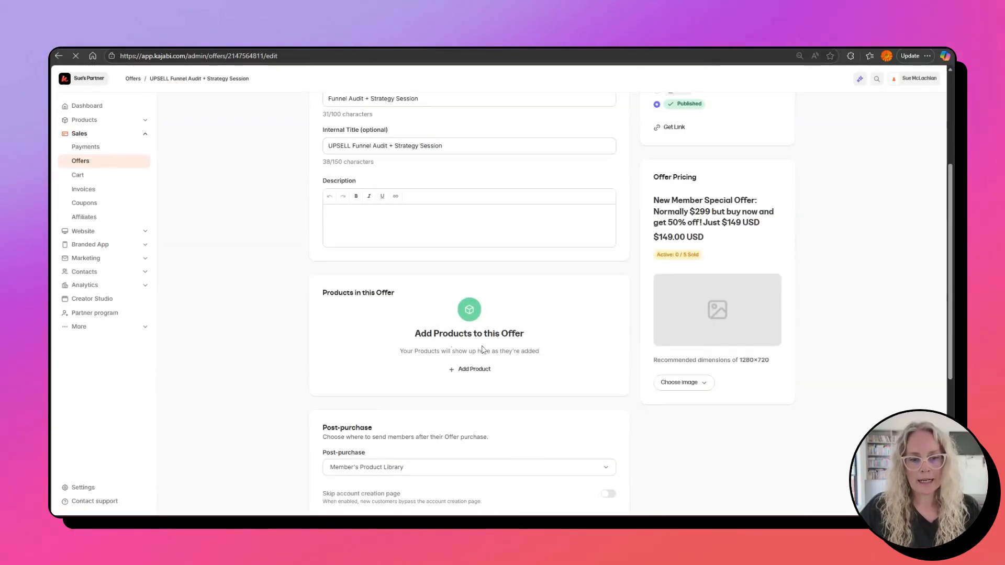
double_click(478, 371)
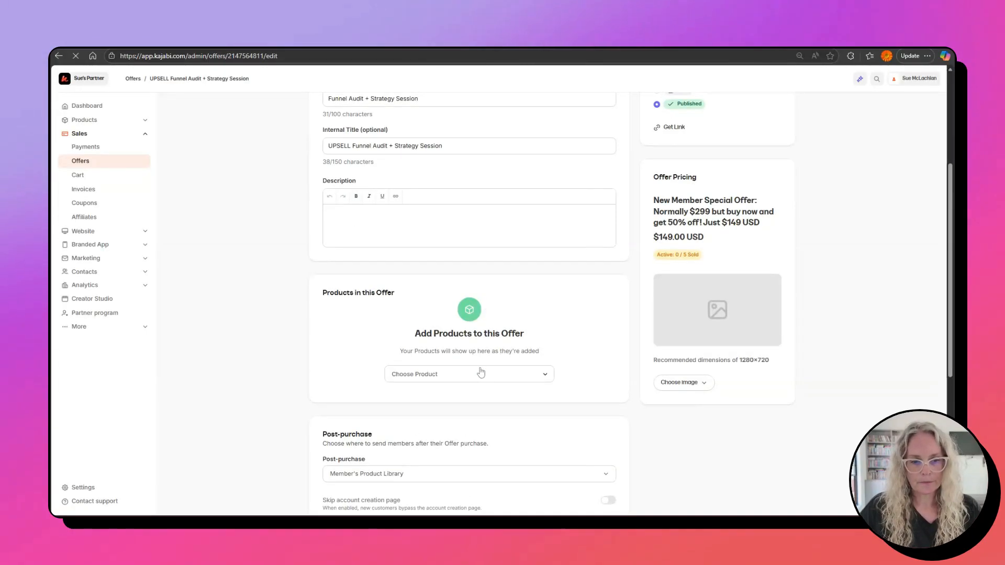
left_click(475, 374)
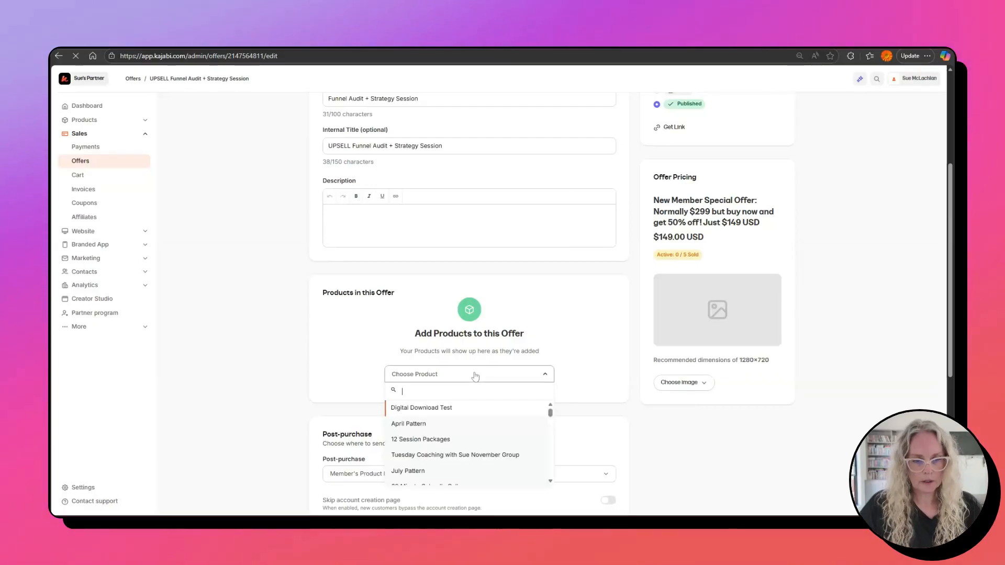
type("hour")
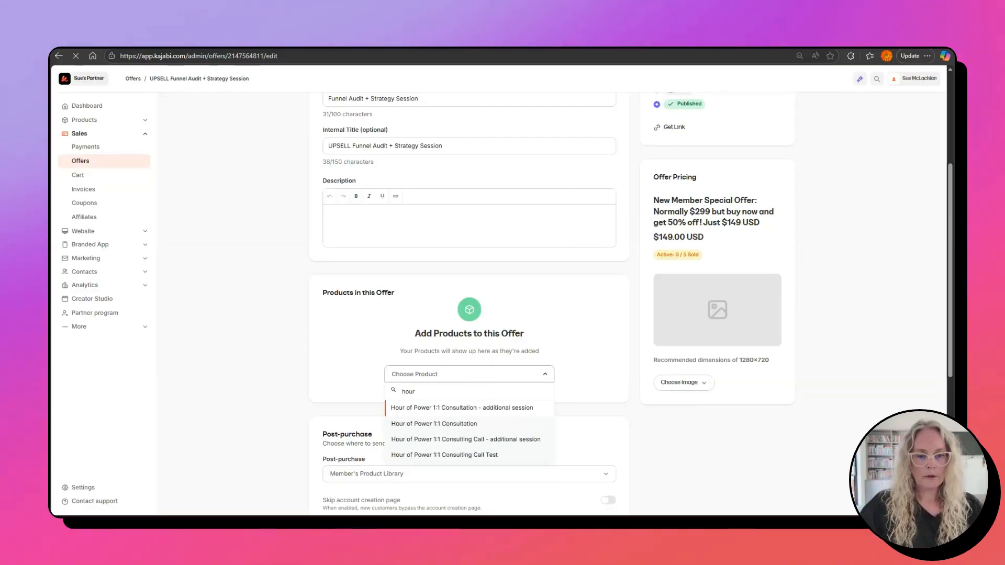
left_click(485, 425)
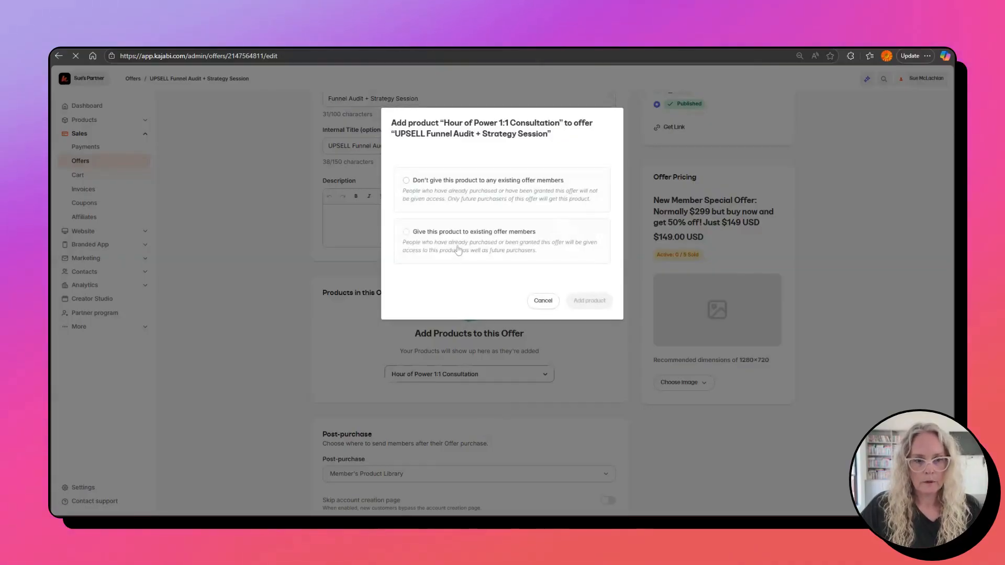
left_click(473, 181)
left_click(589, 301)
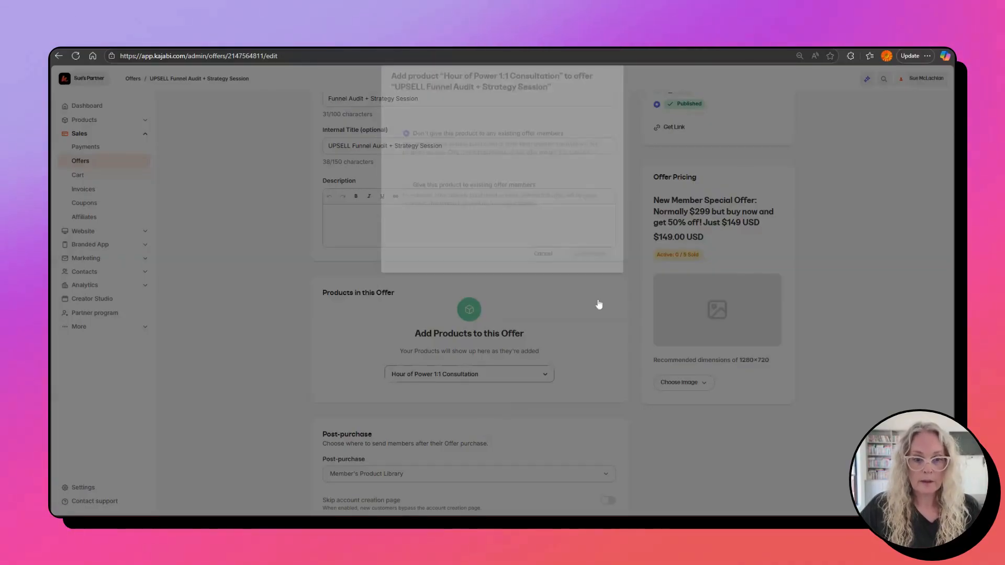
scroll(428, 375, "up", 2)
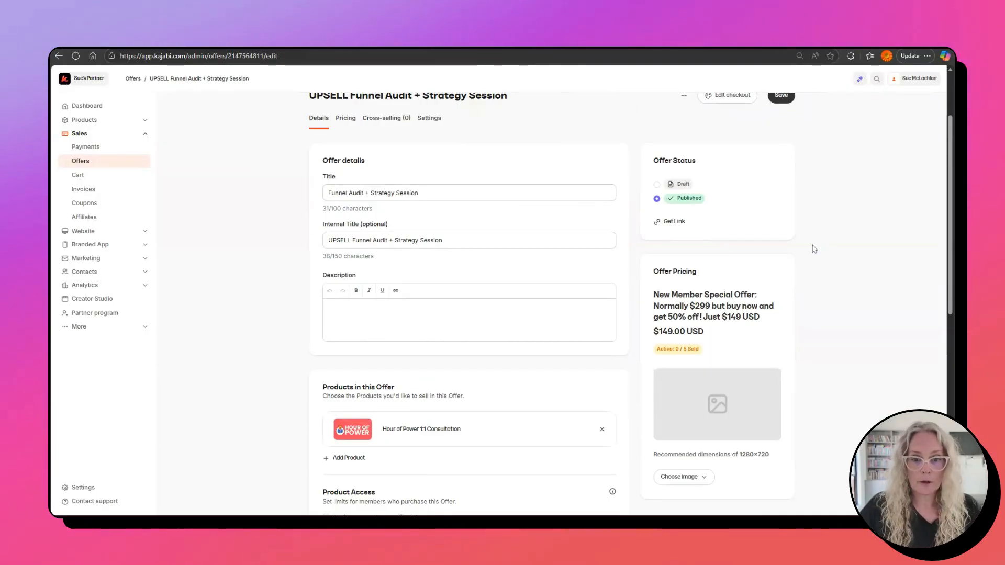
scroll(814, 247, "up", 2)
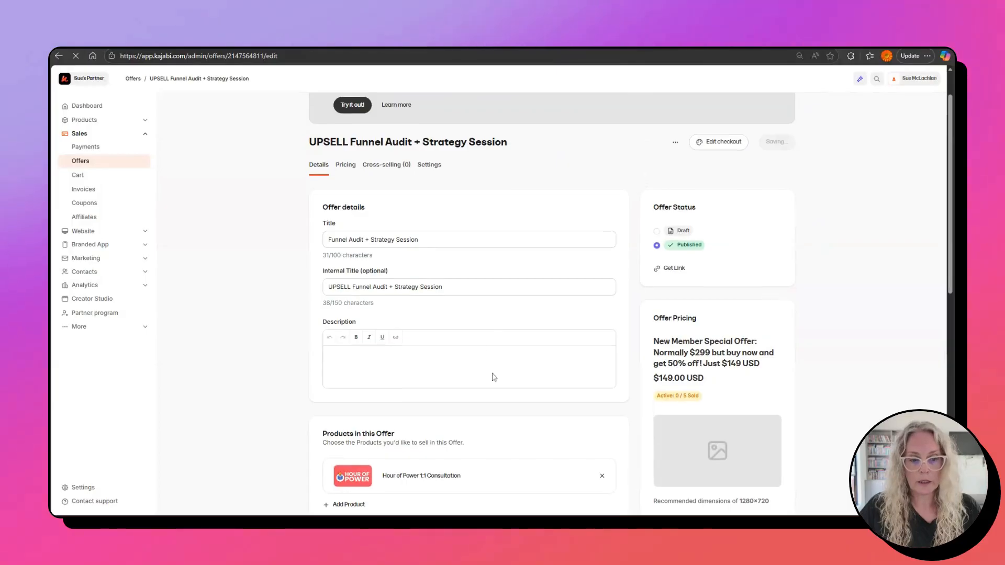
- Compare the price wording on the live upsell page with the Price Text Override in the offer's pricing details
scroll(495, 376, "down", 3)
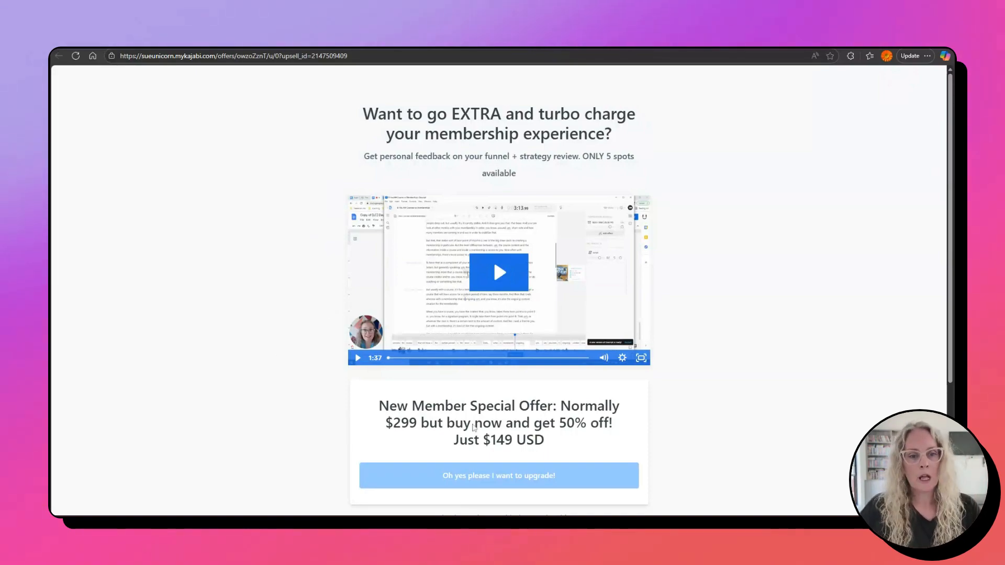
left_click_drag(377, 407, 583, 445)
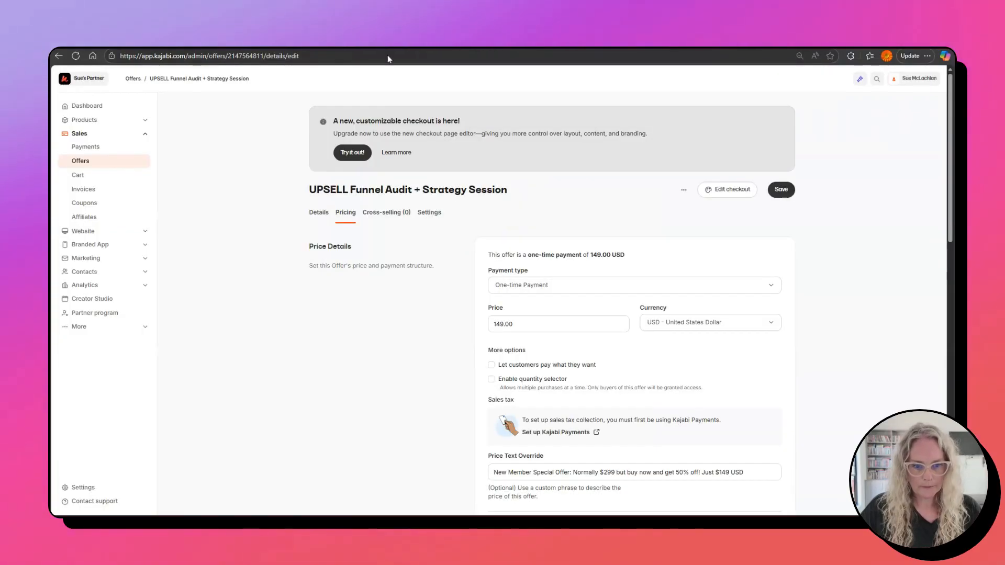
scroll(392, 361, "down", 2)
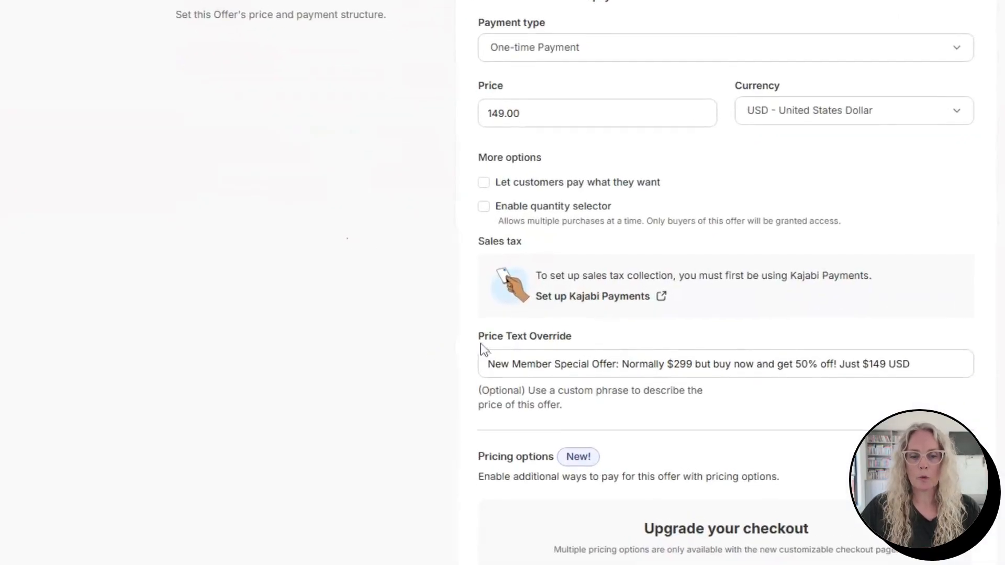
left_click_drag(488, 342, 590, 335)
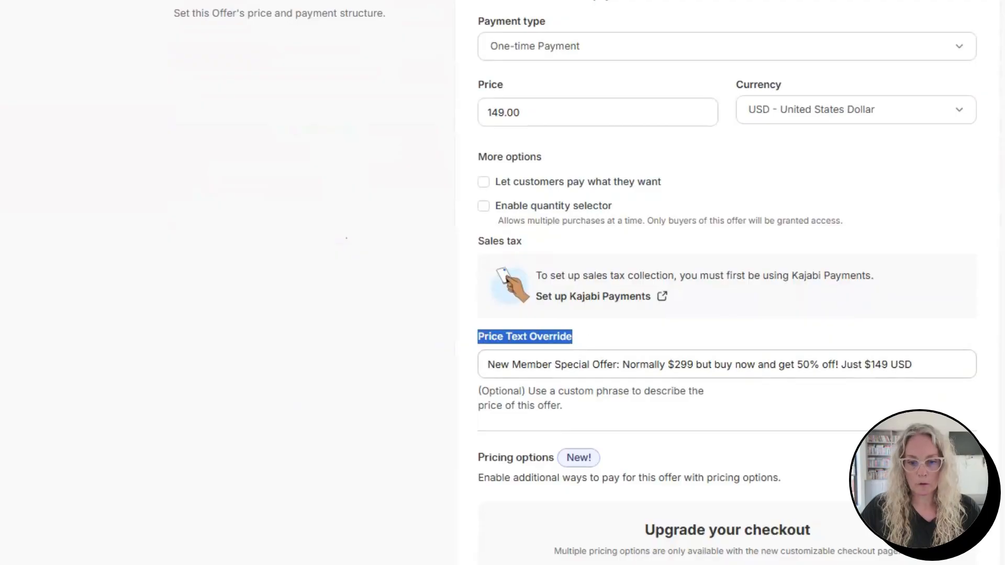
left_click(915, 366)
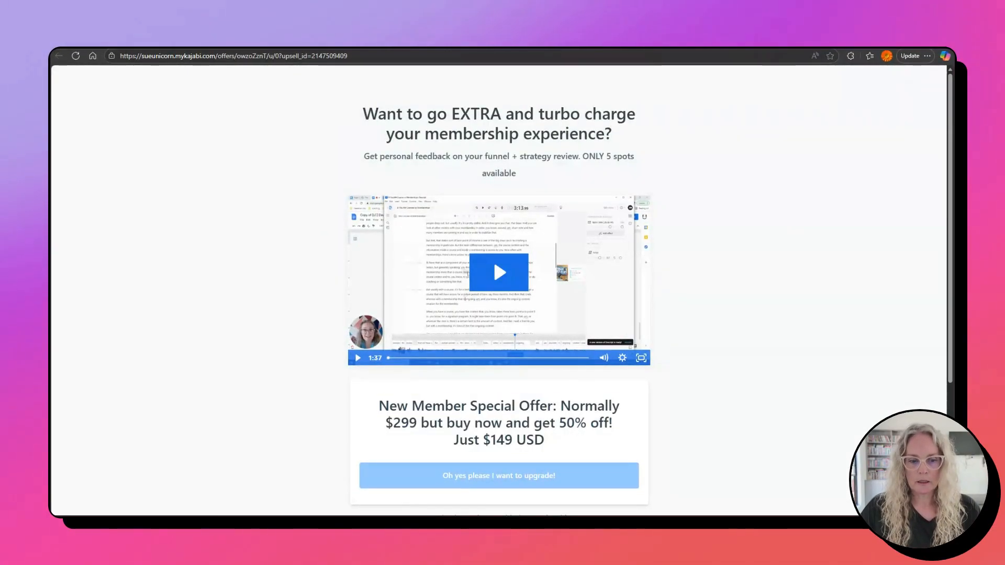
left_click_drag(482, 439, 363, 399)
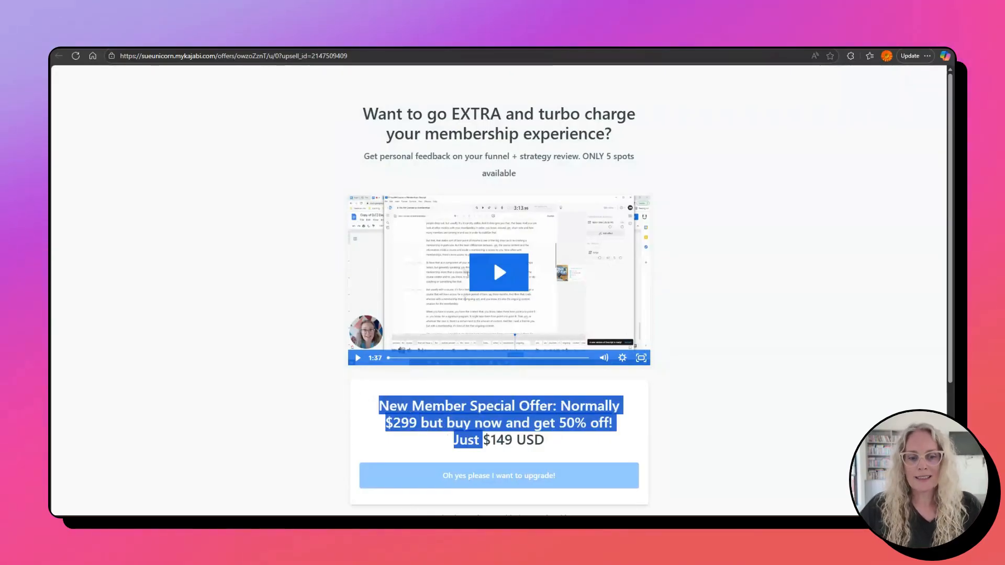
left_click(570, 446)
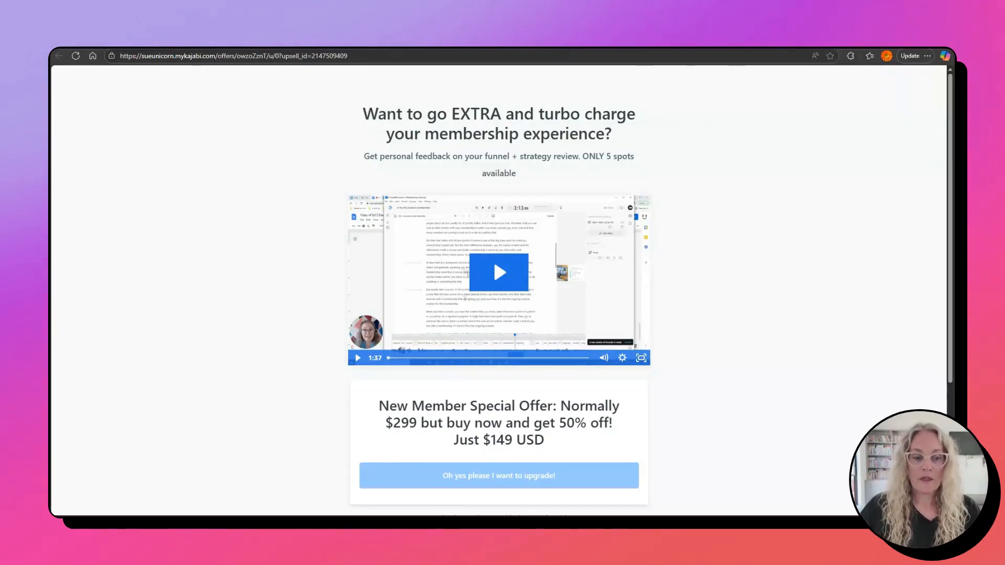
left_click_drag(379, 406, 571, 453)
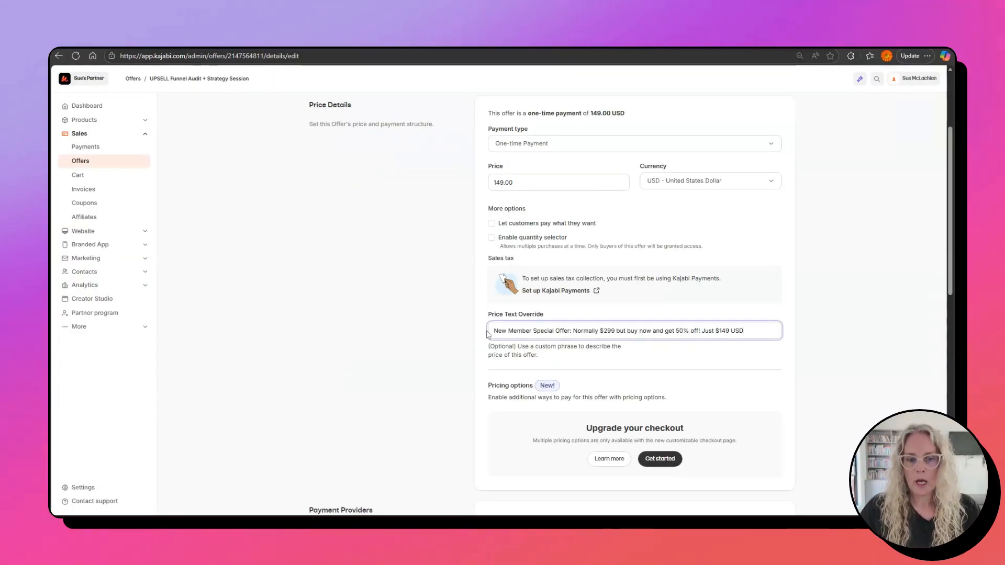
- Examine the full Price Text Override phrase and the actual price of the UPSELL Funnel Audit + Strategy Session offer
left_click_drag(745, 331, 491, 332)
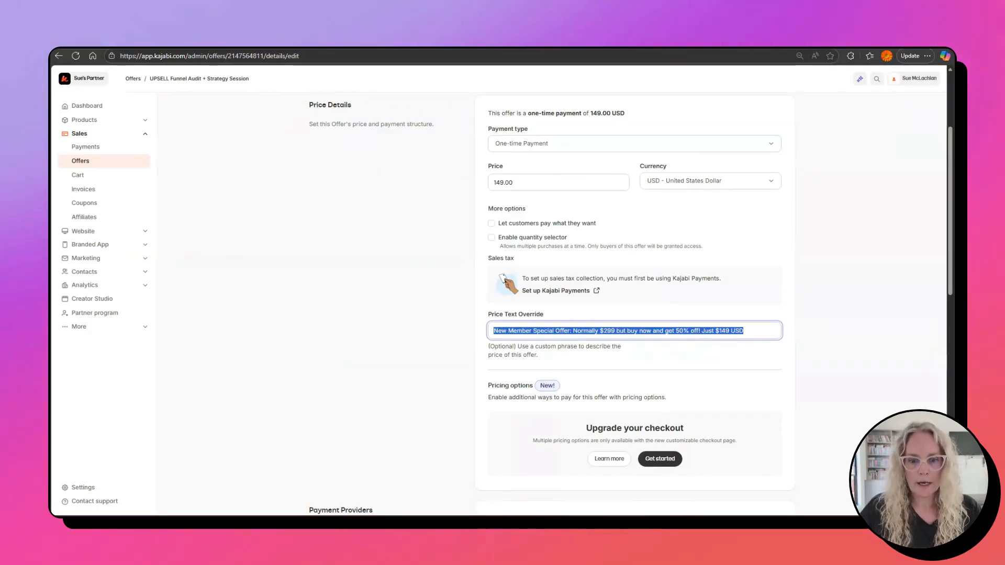
scroll(634, 304, "down", 1)
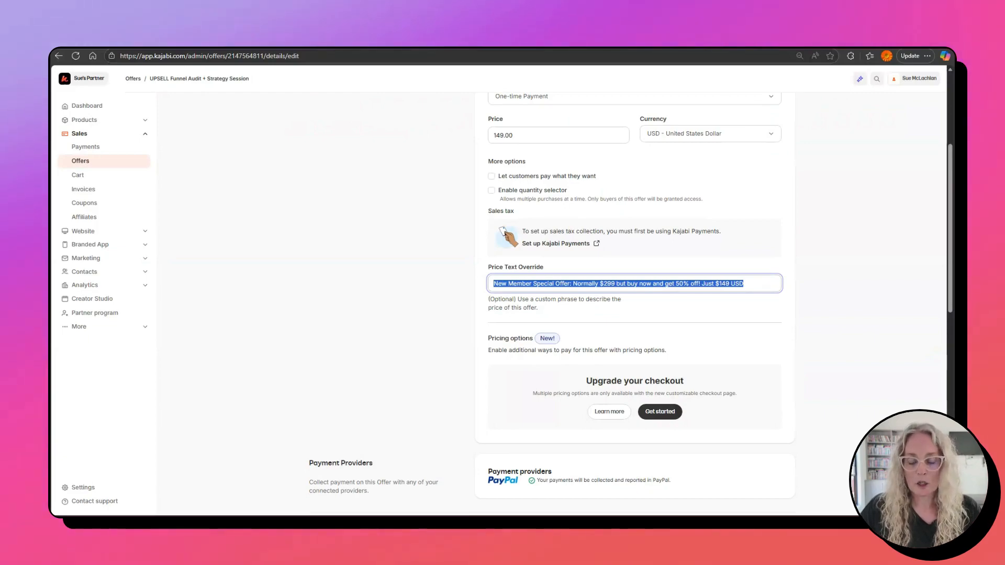
left_click(719, 283)
scroll(720, 284, "up", 2)
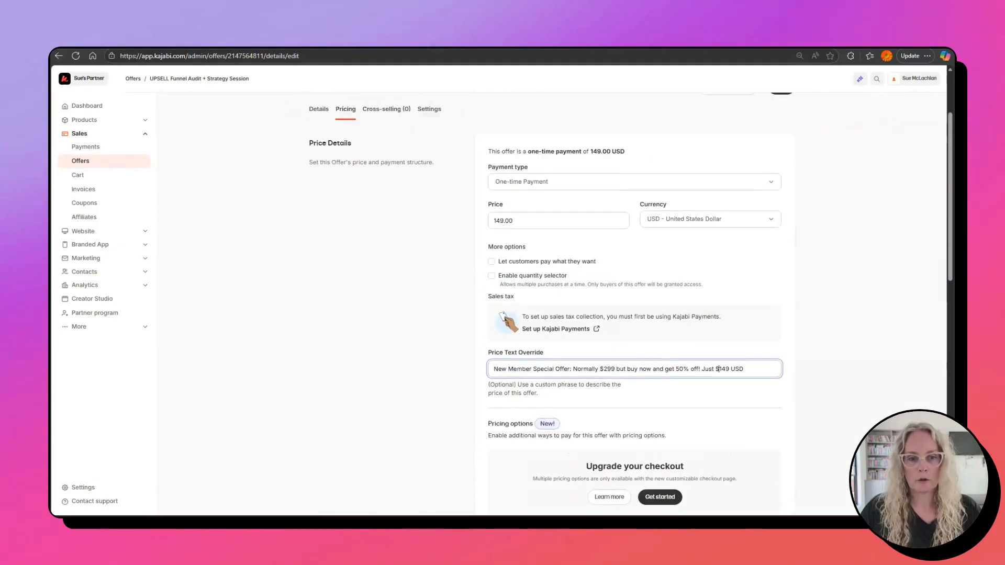
double_click(503, 230)
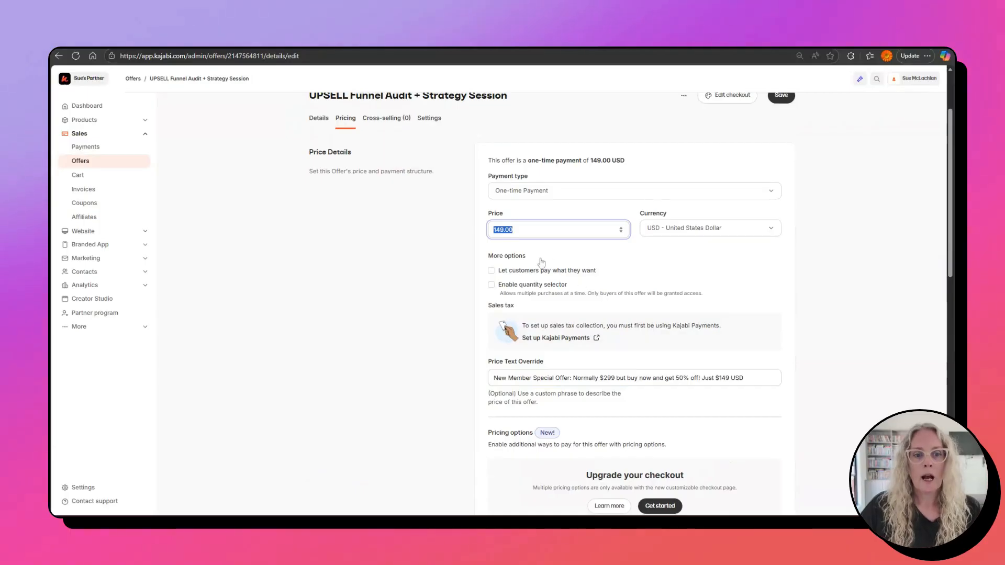
scroll(717, 133, "up", 1)
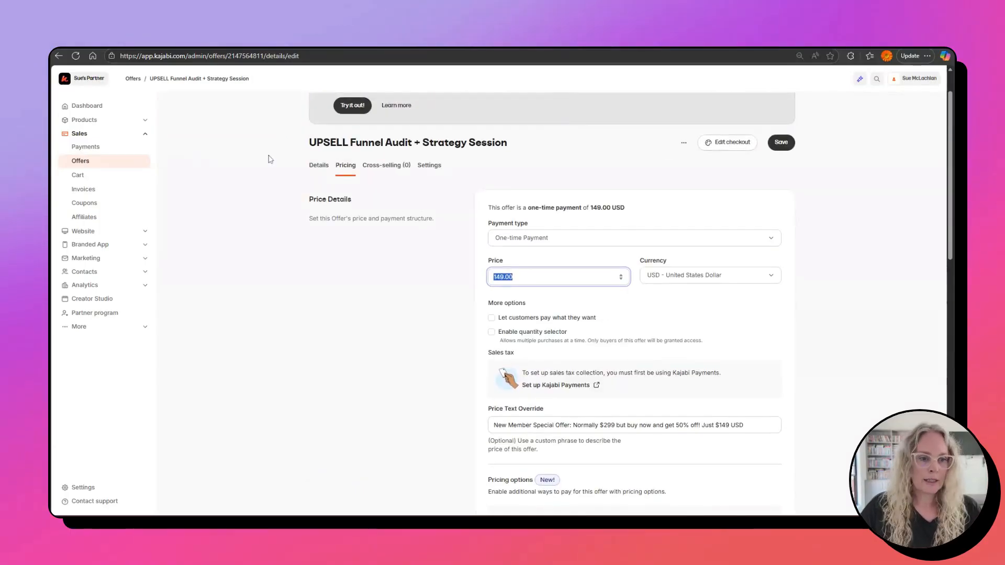
- Review the offer's details, including its product, access limits, post-purchase destination, post-purchase email choice and automations
left_click(318, 166)
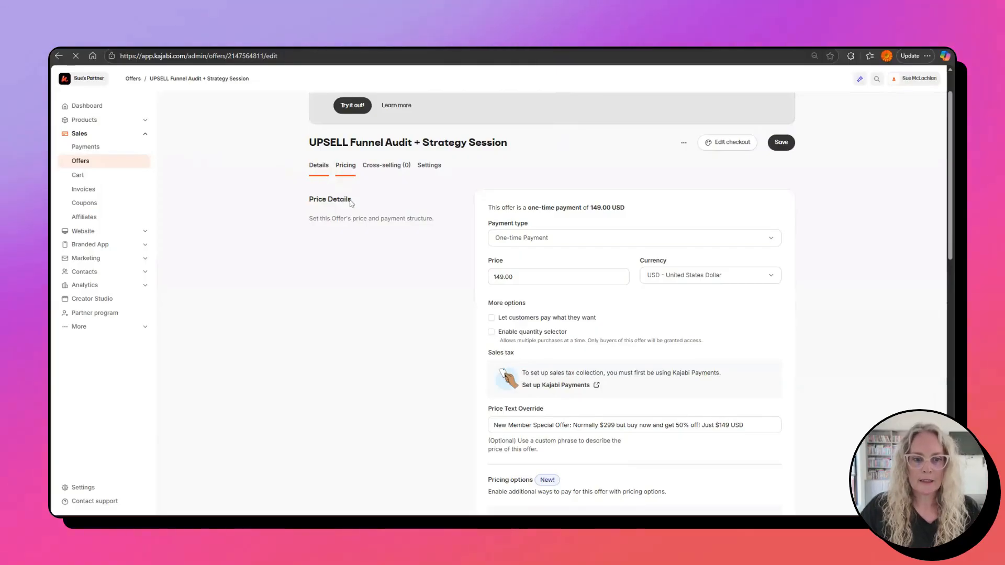
scroll(528, 303, "down", 5)
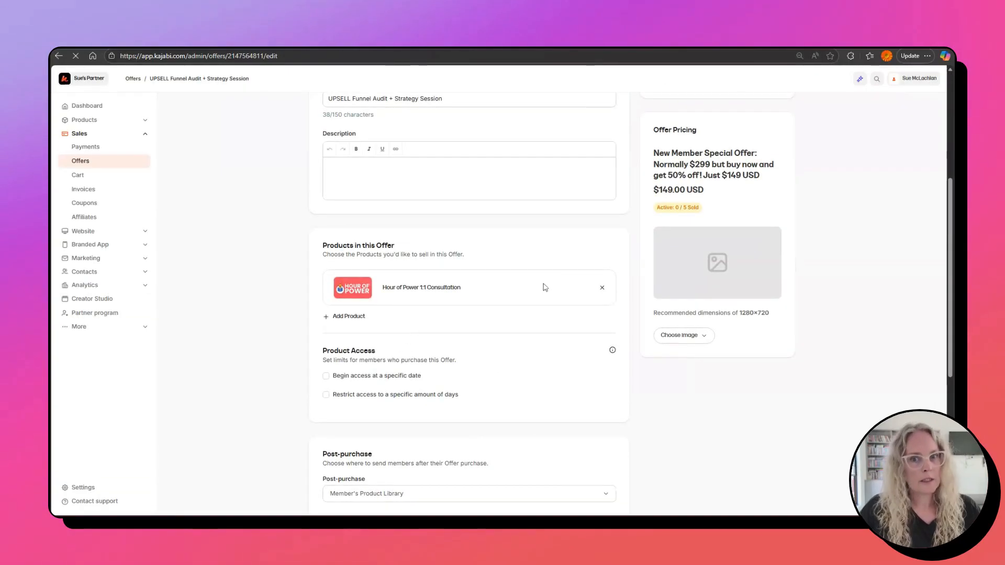
scroll(544, 285, "down", 2)
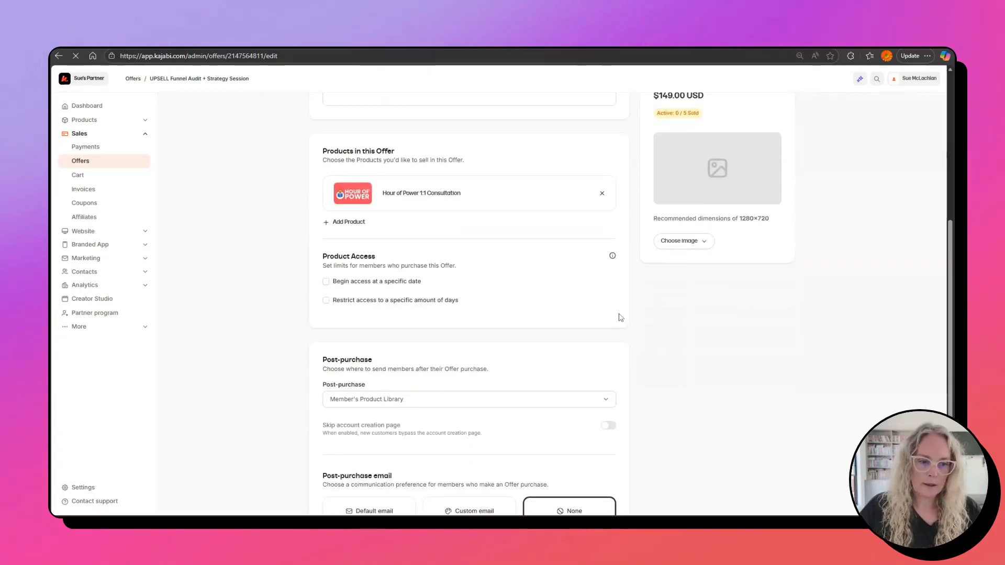
scroll(513, 265, "down", 3)
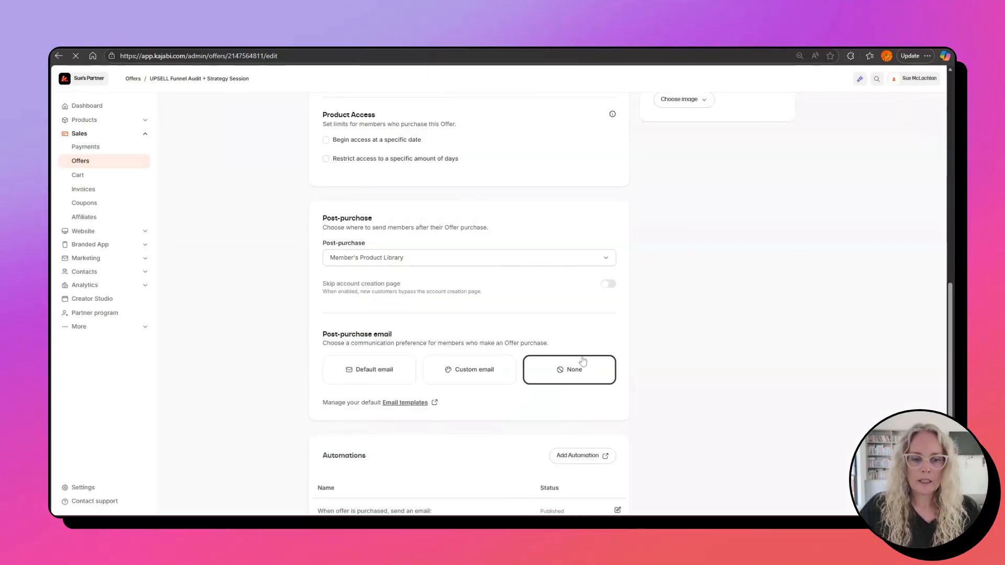
scroll(529, 376, "down", 1)
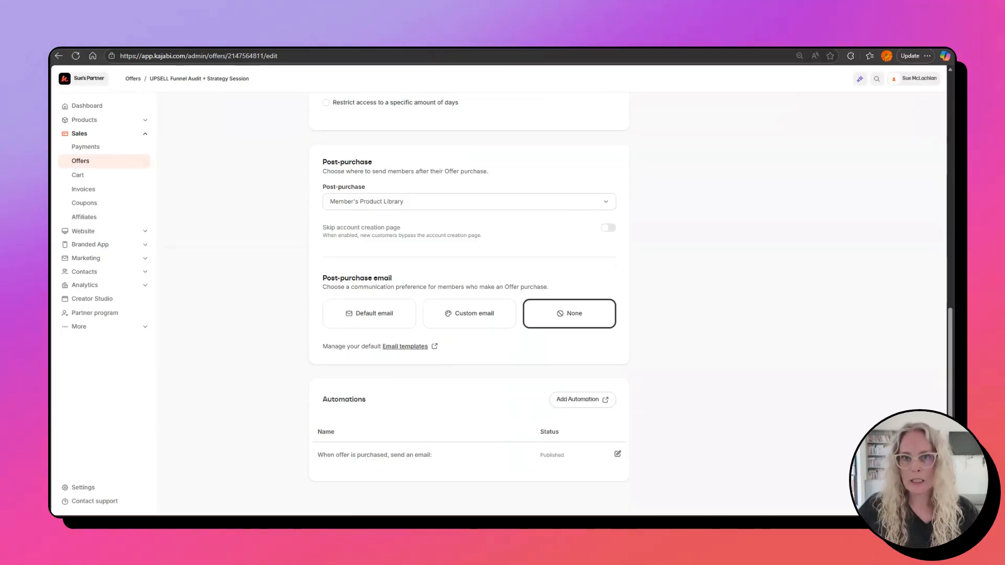
scroll(434, 384, "up", 15)
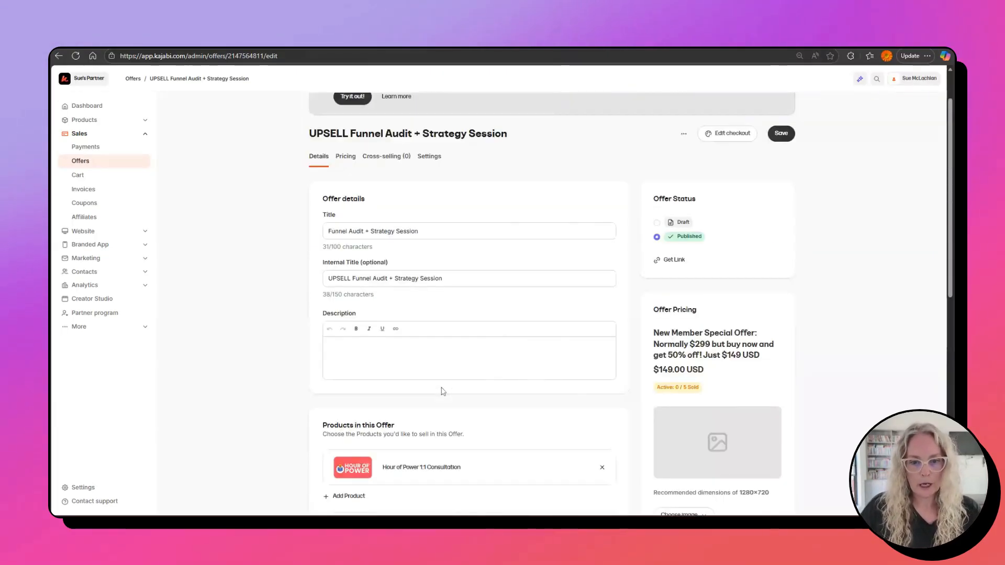
scroll(467, 353, "down", 1)
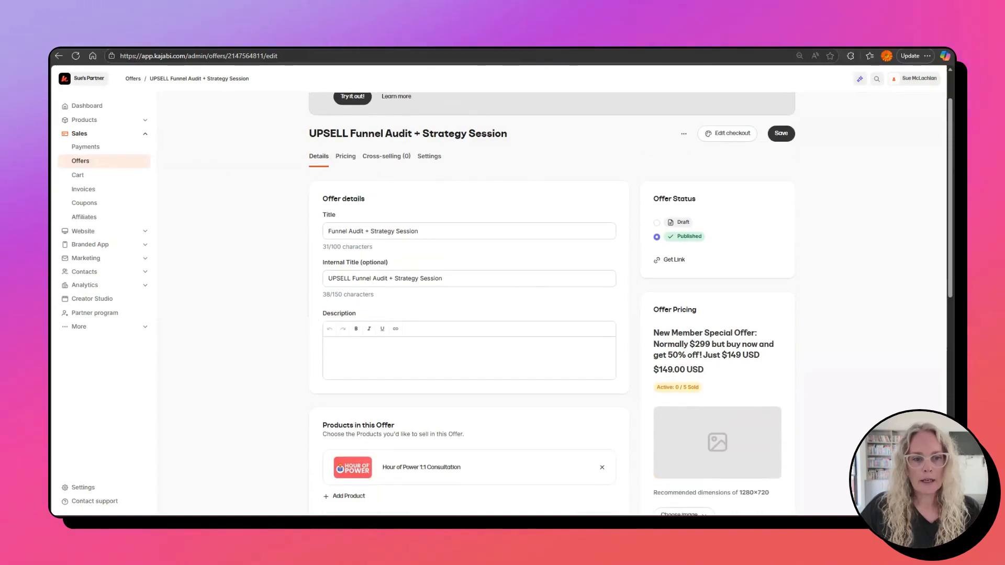
- Review the offer's checkout fields, service agreement, gift, notification and affiliate commission settings
left_click(429, 158)
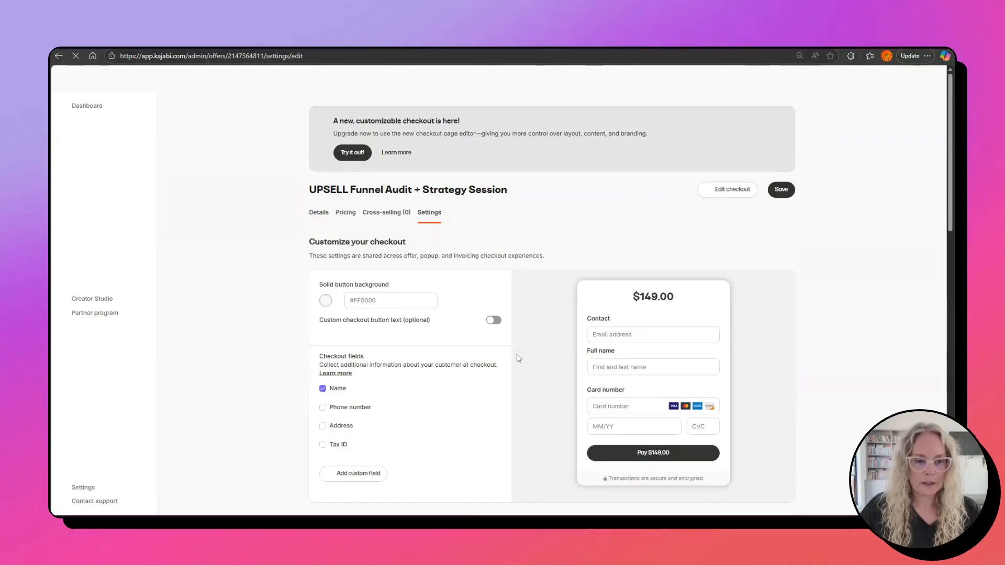
scroll(559, 308, "down", 3)
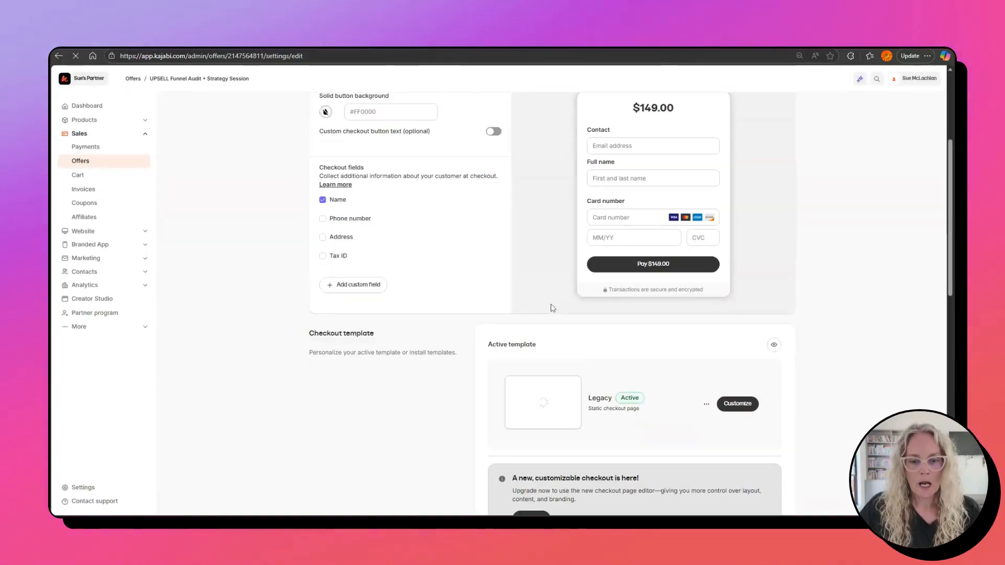
scroll(557, 308, "down", 6)
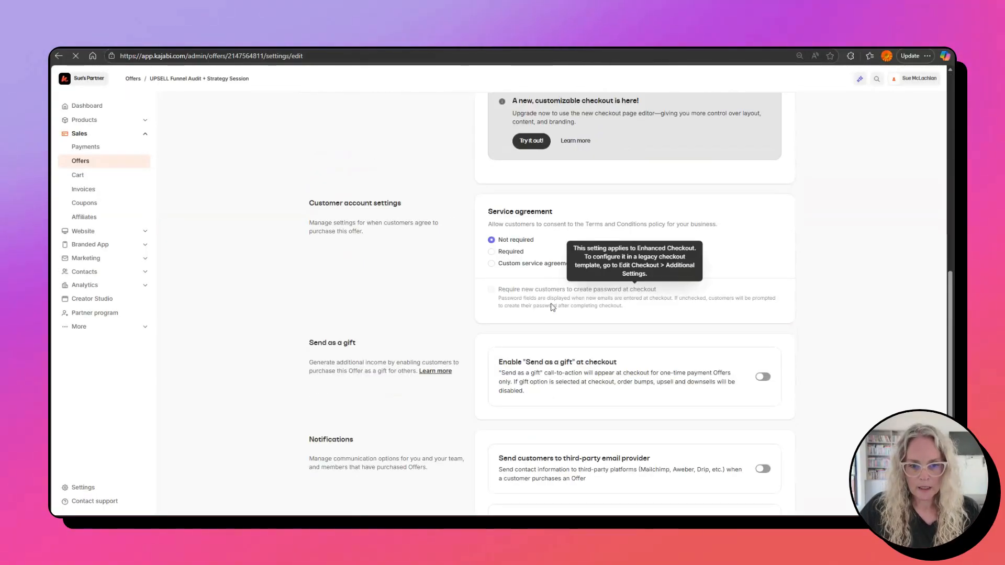
scroll(551, 307, "down", 5)
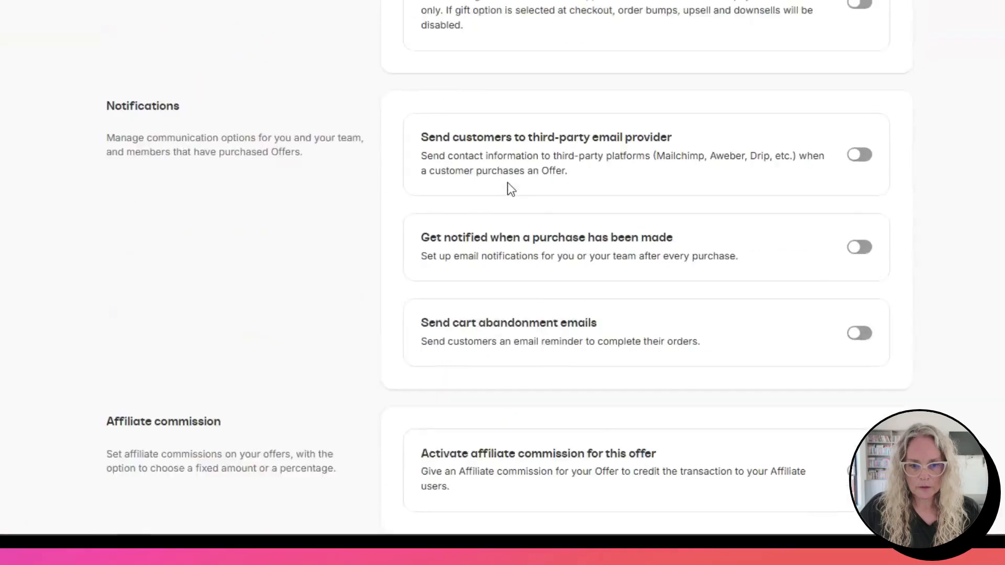
scroll(507, 183, "down", 1)
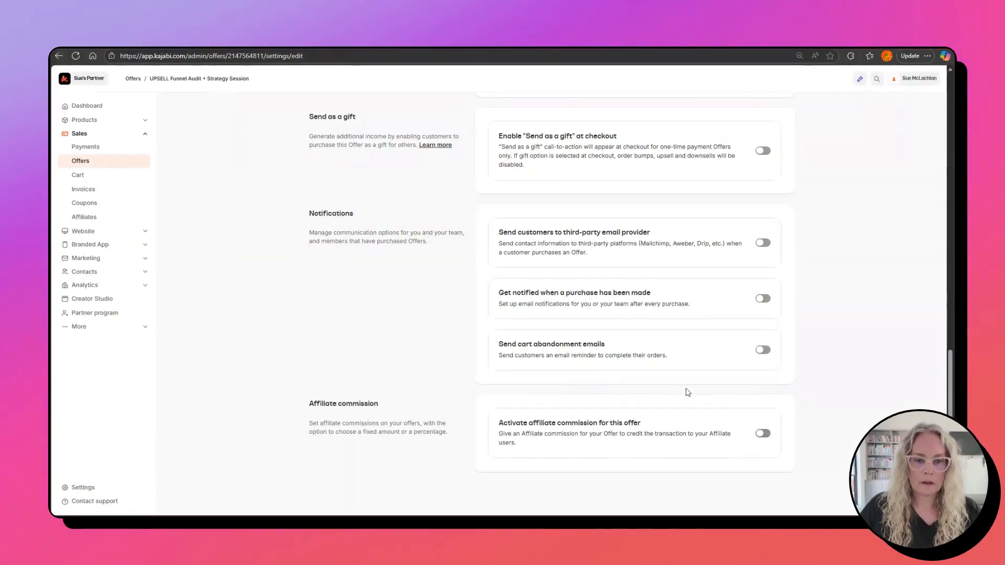
scroll(688, 395, "up", 4)
scroll(696, 397, "up", 10)
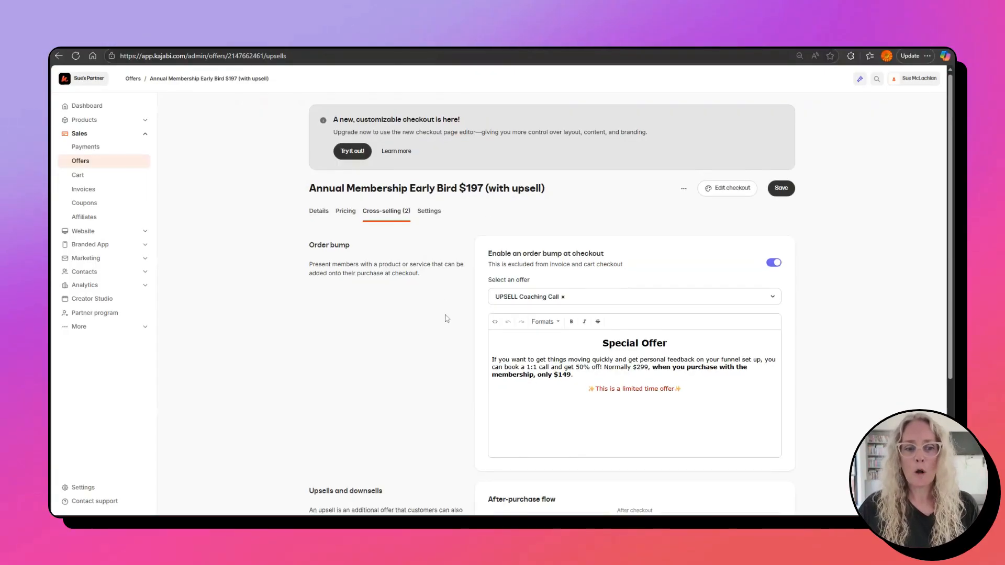
- Set the order bump of the Annual Membership Early Bird $197 (with upsell) offer to UPSELL Funnel Audit + Strategy Session and save
scroll(443, 300, "down", 2)
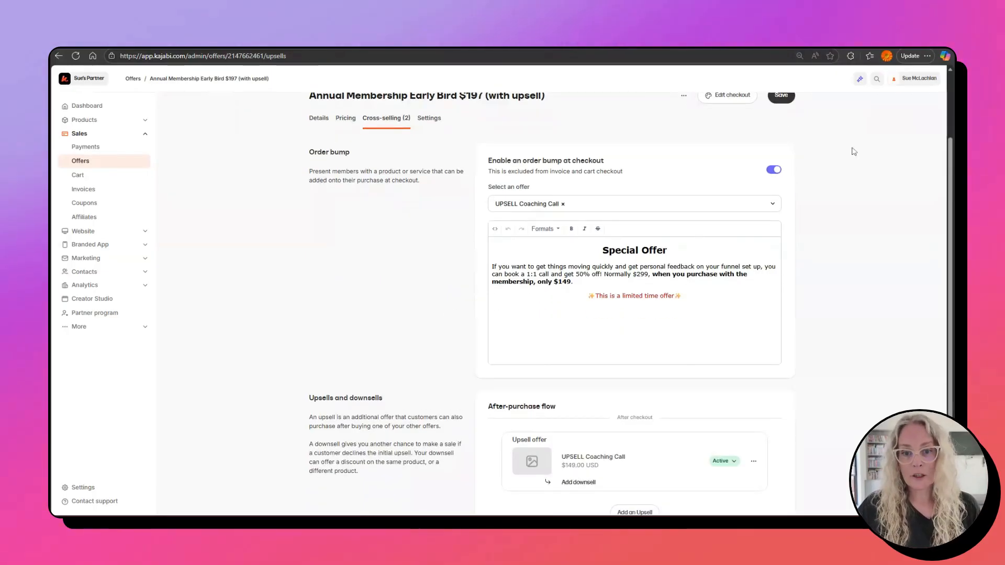
scroll(850, 152, "up", 1)
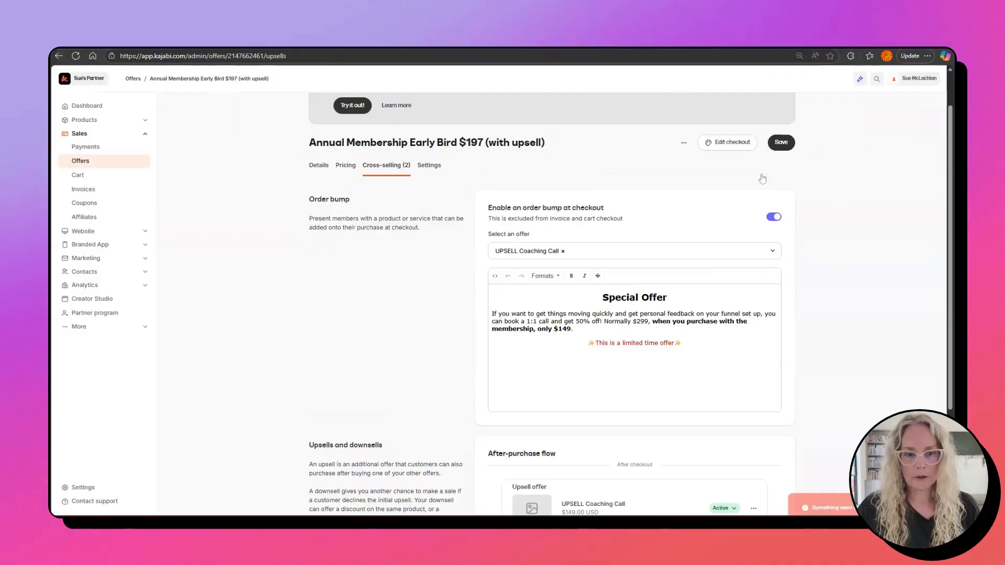
left_click(533, 252)
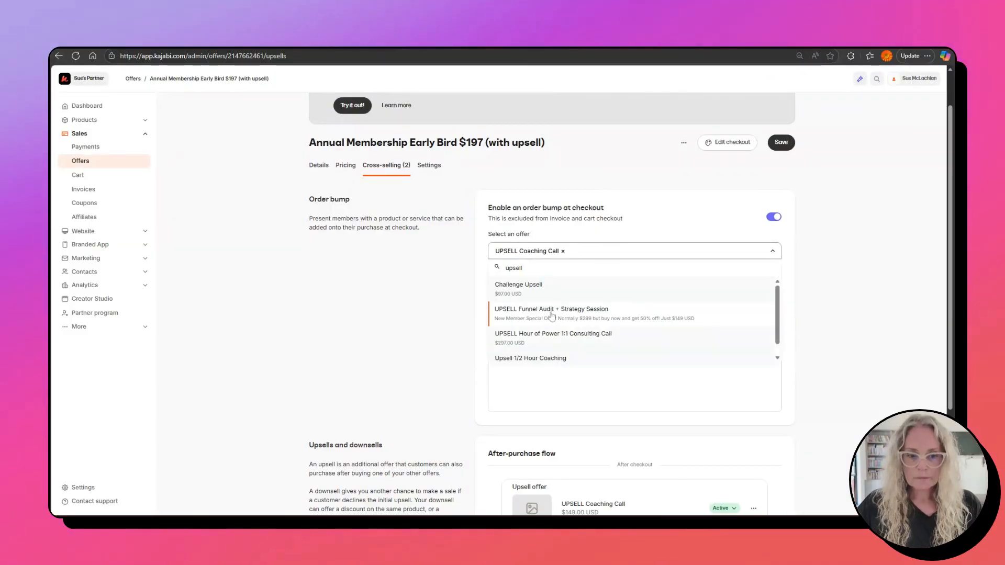
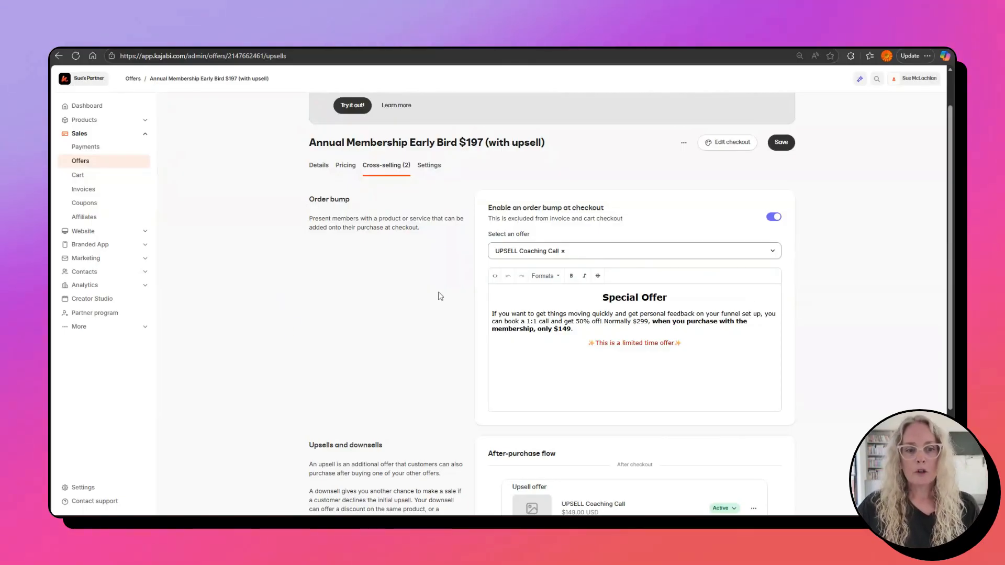
scroll(439, 295, "down", 1)
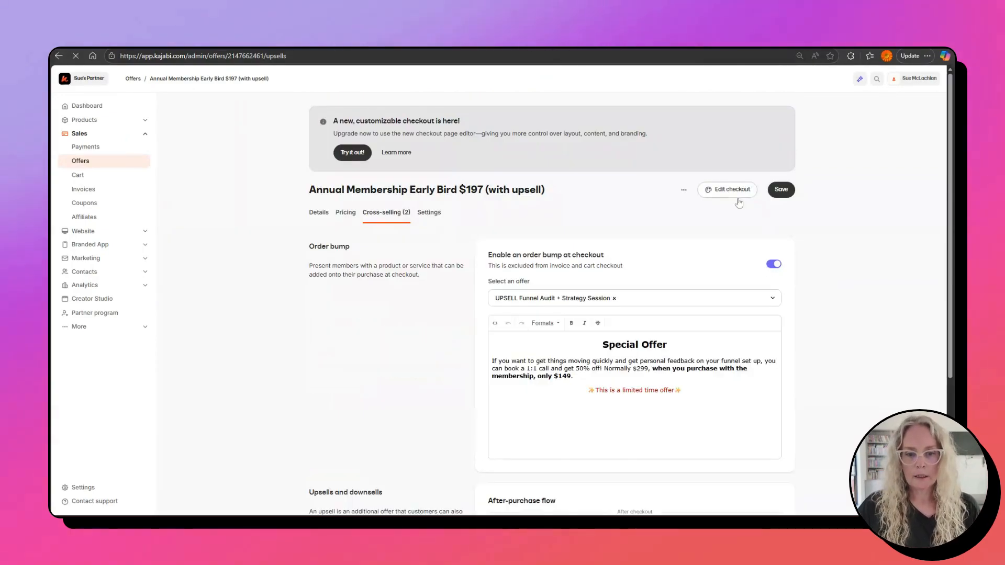
- Try adding the Funnel Audit + Strategy Session order bump in the checkout editor, and return to cross-selling to check the after-purchase flow
left_click(739, 195)
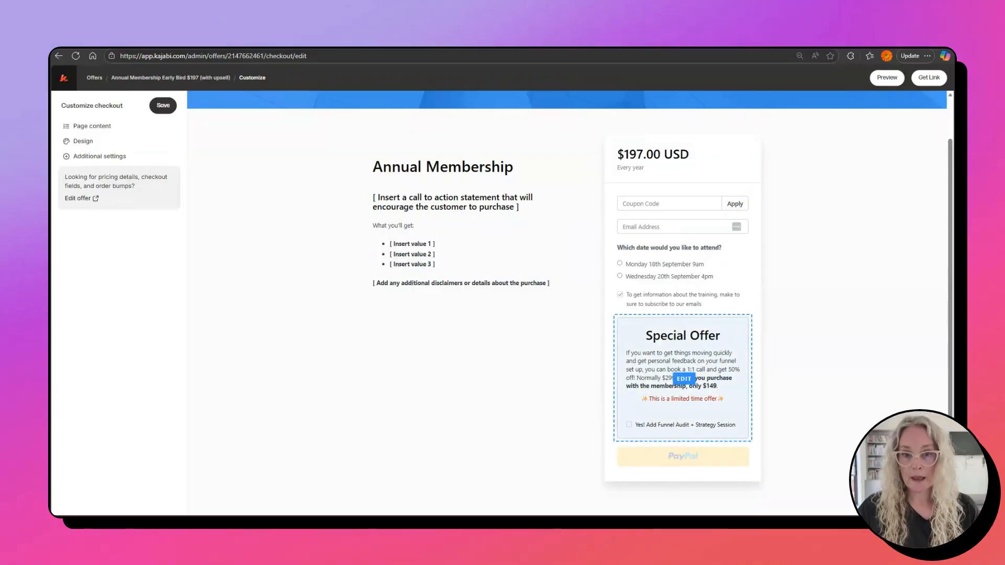
left_click(629, 426)
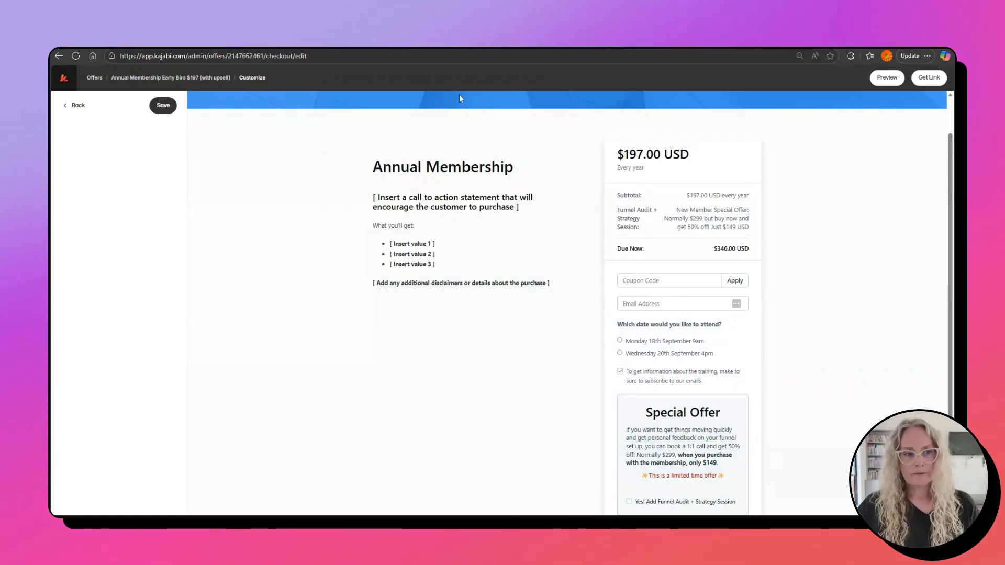
left_click(58, 56)
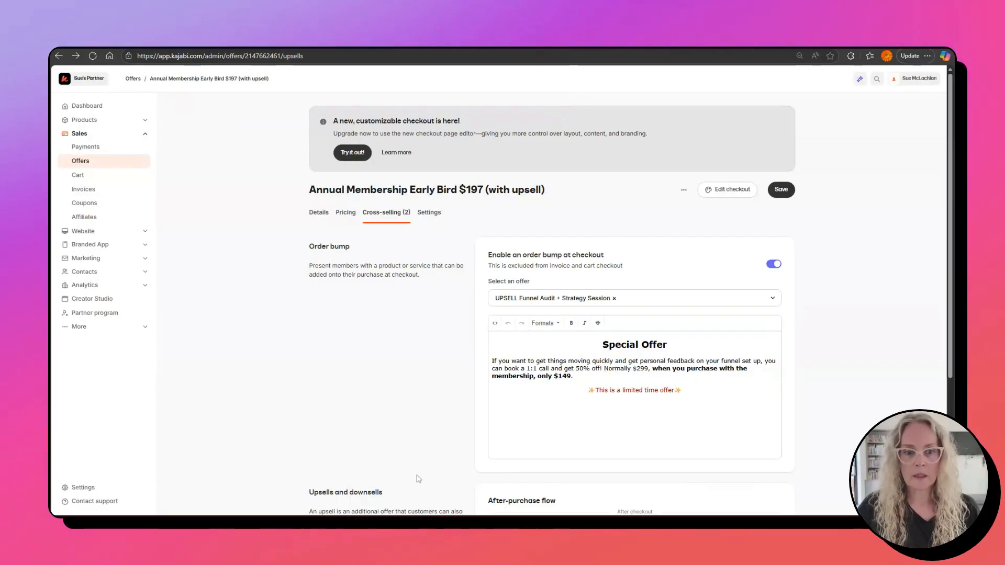
scroll(453, 356, "down", 4)
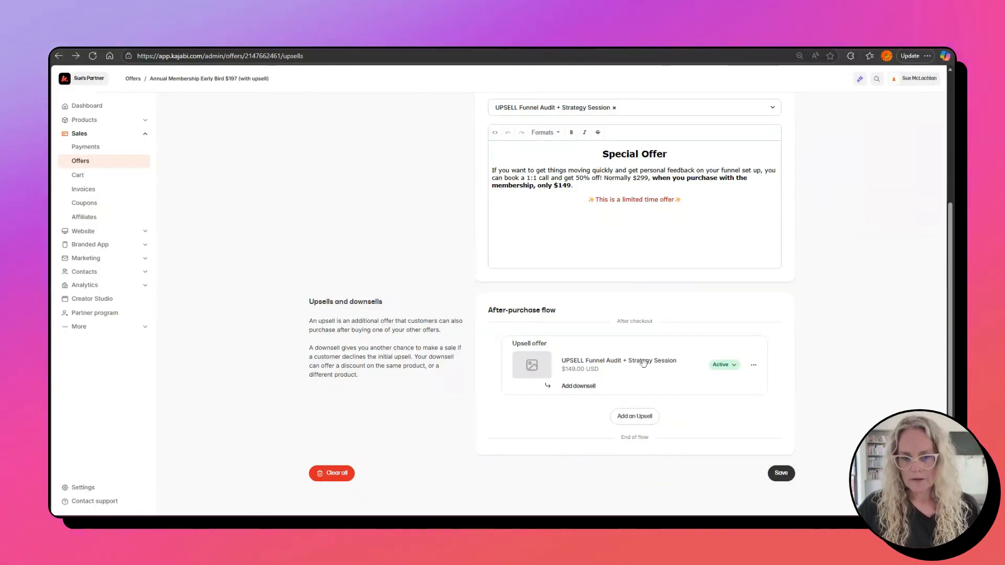
- Check the after-purchase upsell's edit form and preview its page, reading the title, subtitle, special offer and description
left_click(607, 362)
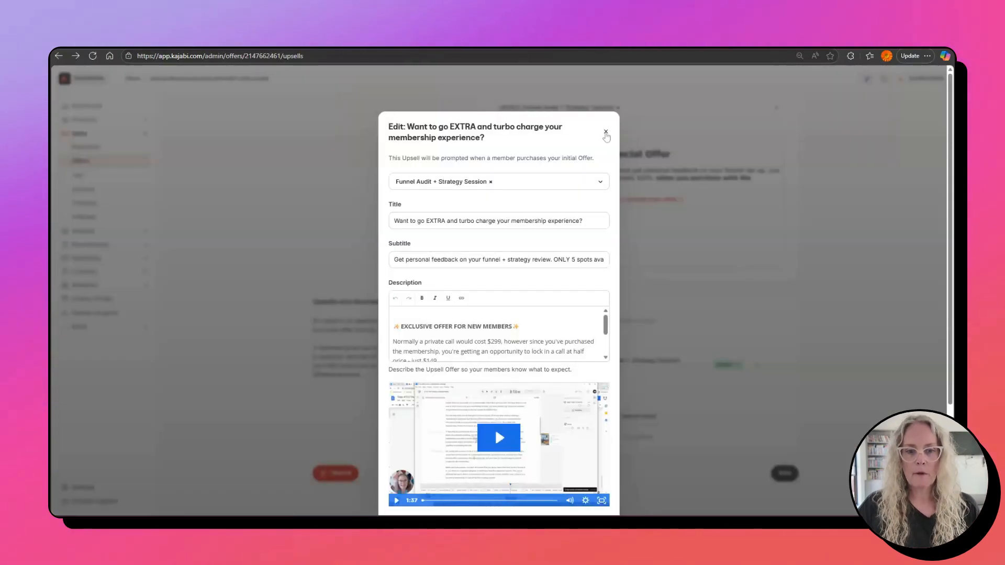
left_click(605, 133)
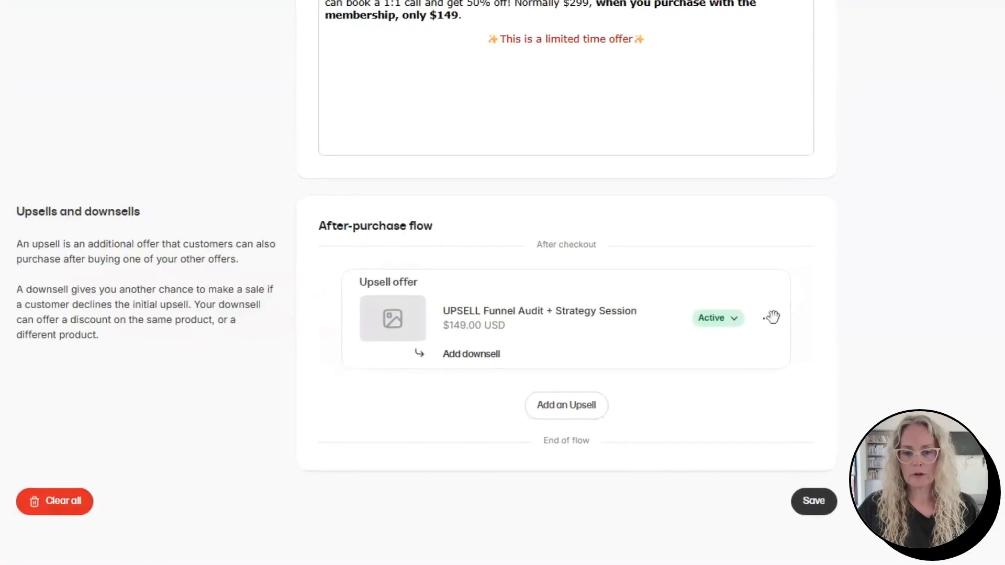
left_click(770, 317)
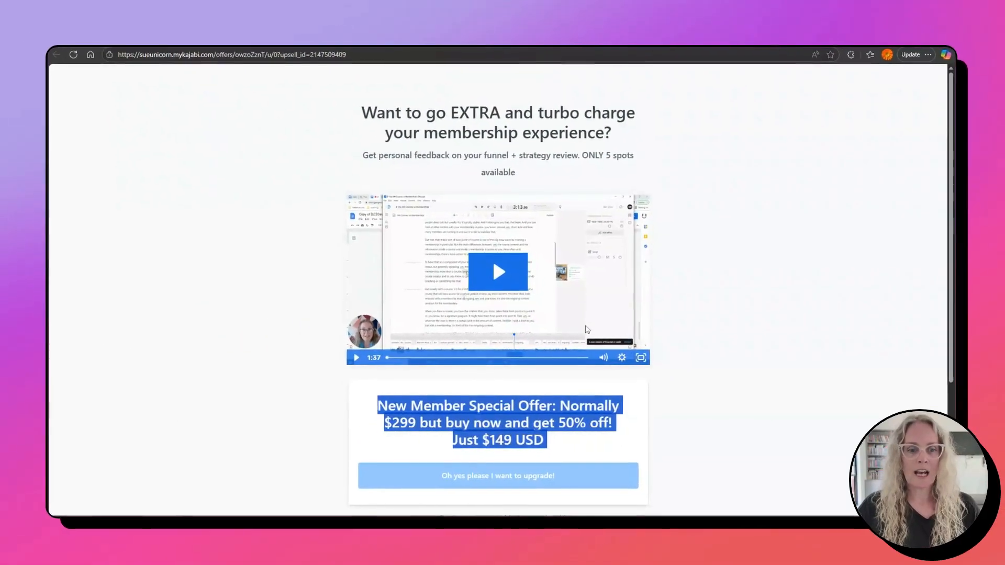
scroll(601, 347, "down", 3)
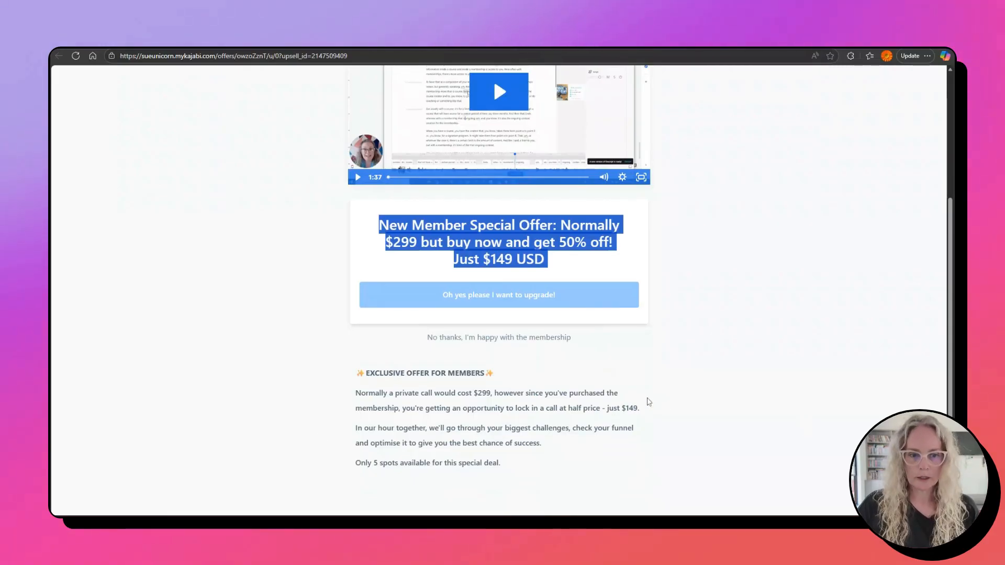
scroll(648, 403, "up", 3)
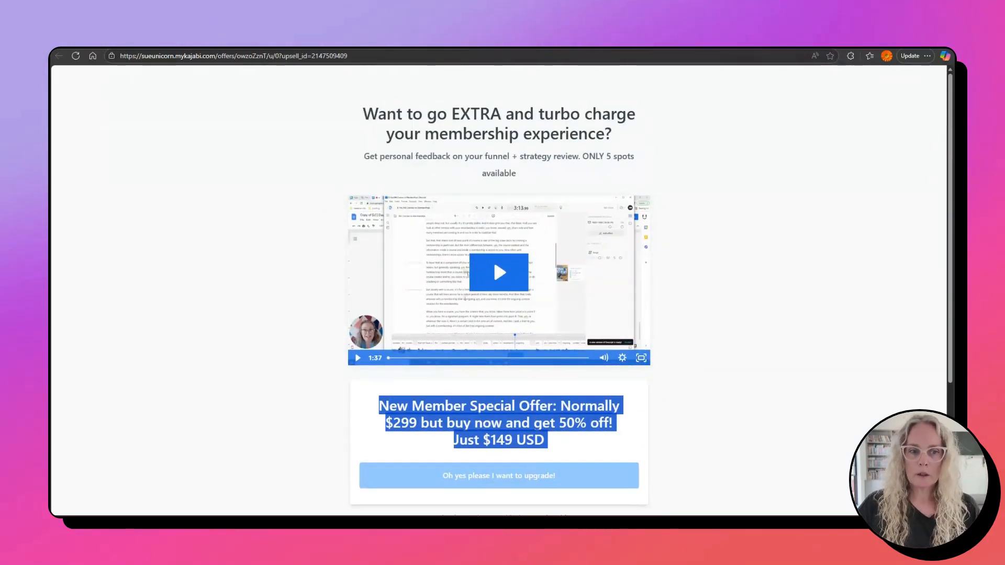
left_click_drag(336, 107, 638, 155)
left_click(524, 177)
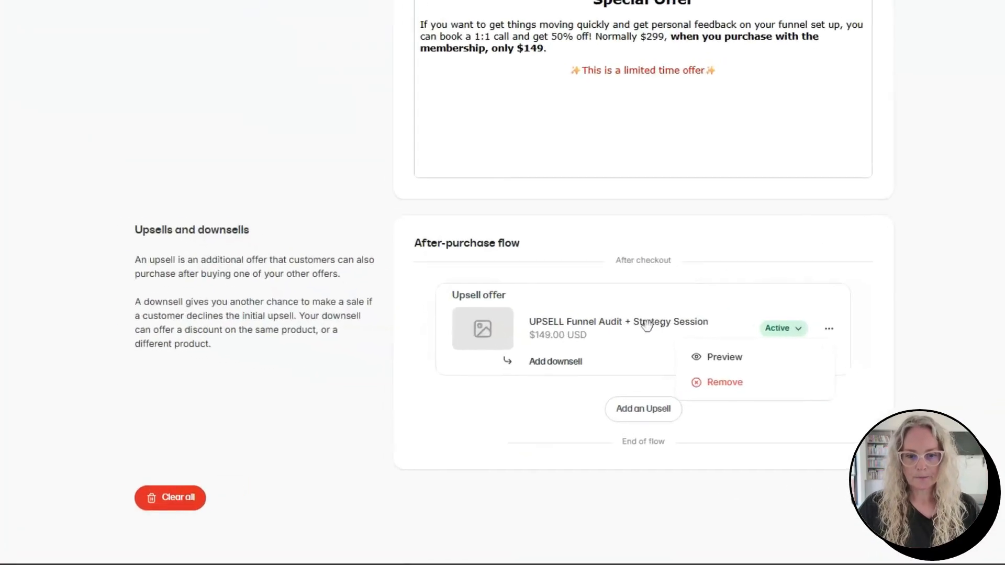
- Try replacing the offer in the after-purchase upsell with UPSELL Hour of Power 1:1 Consulting Call
left_click(636, 363)
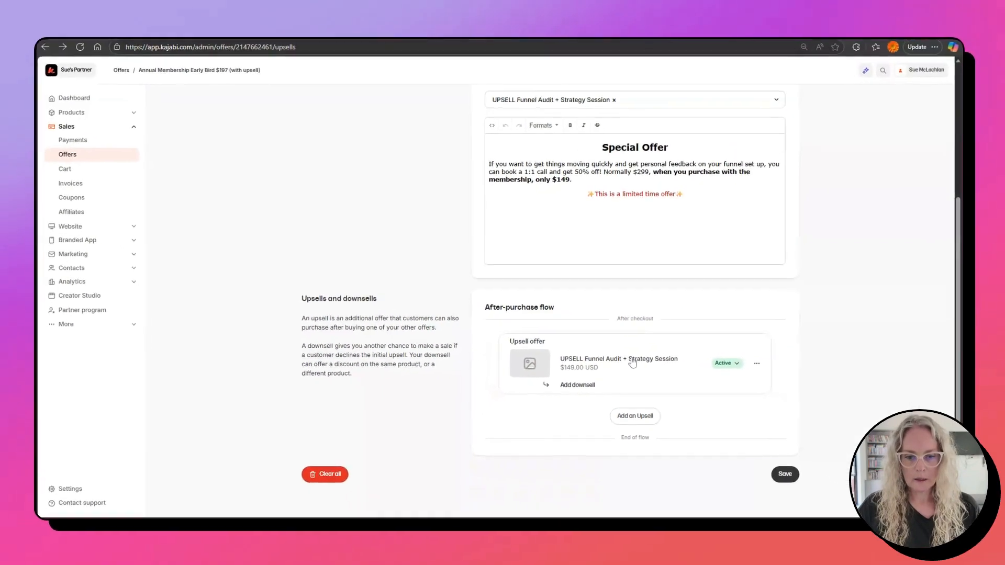
left_click(633, 363)
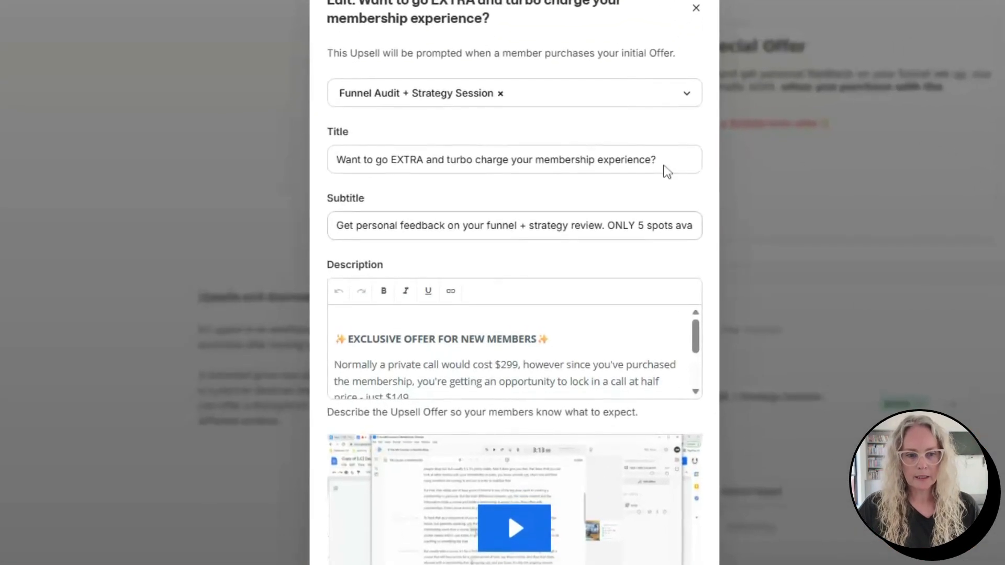
left_click(500, 94)
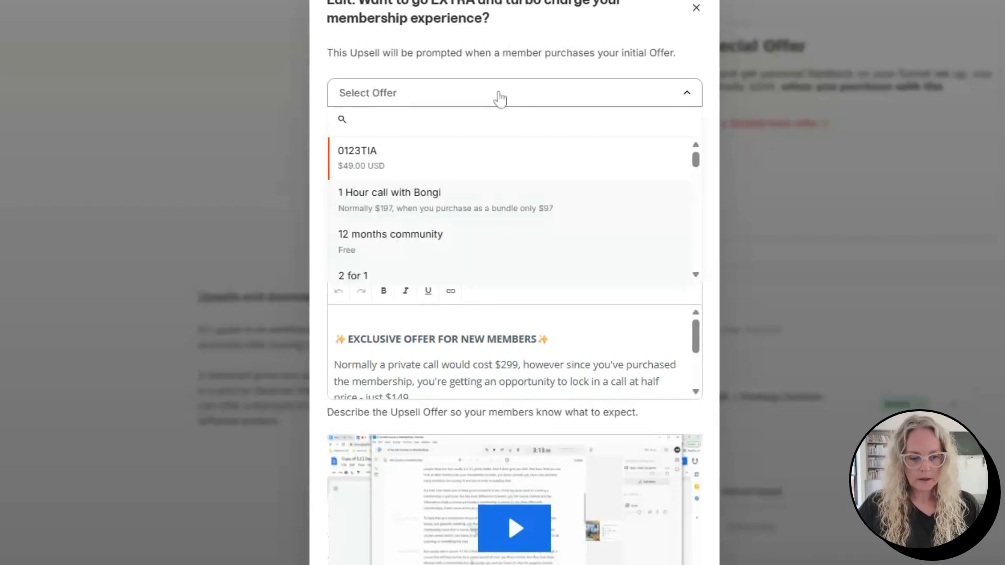
type("hour")
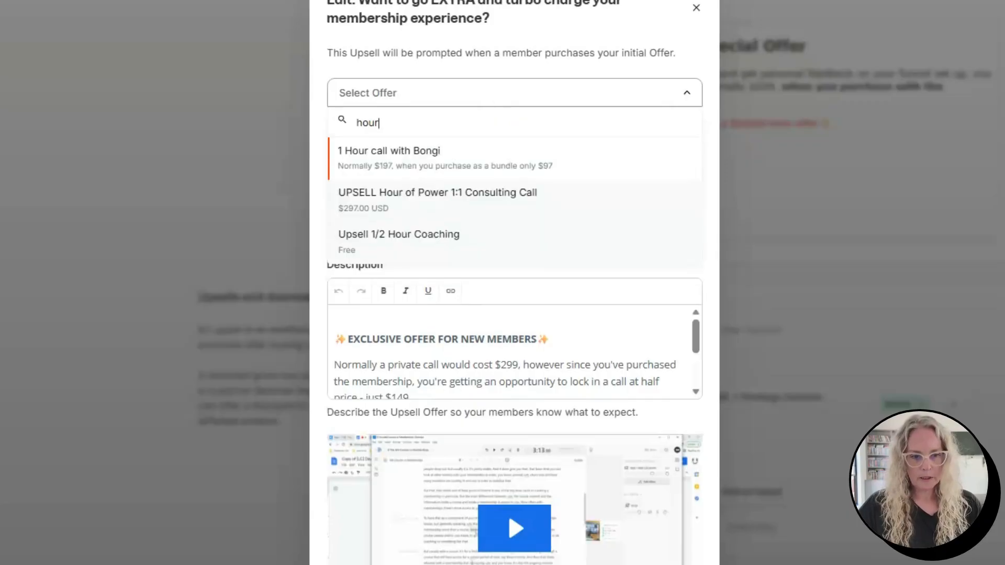
left_click(502, 201)
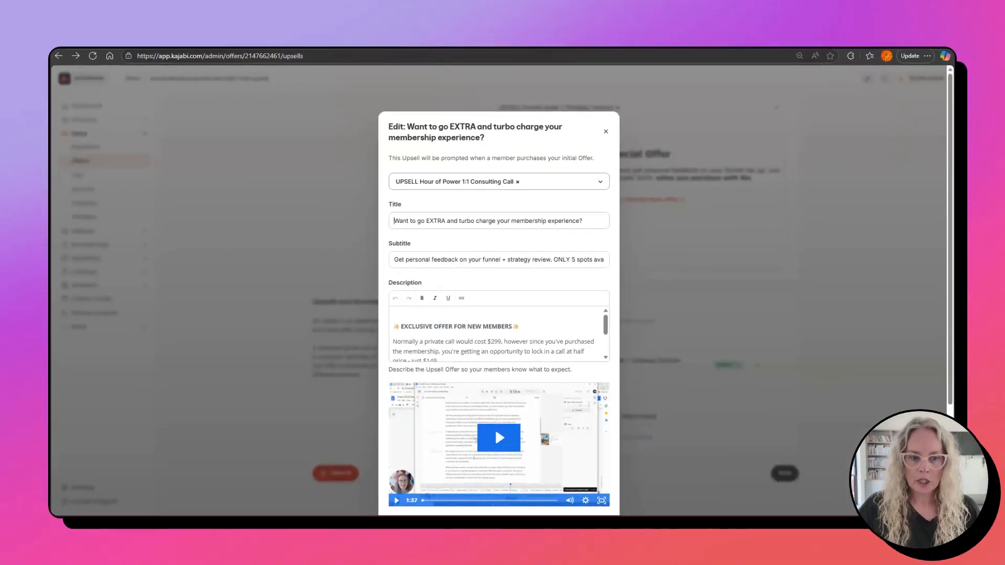
key("ctrl+a")
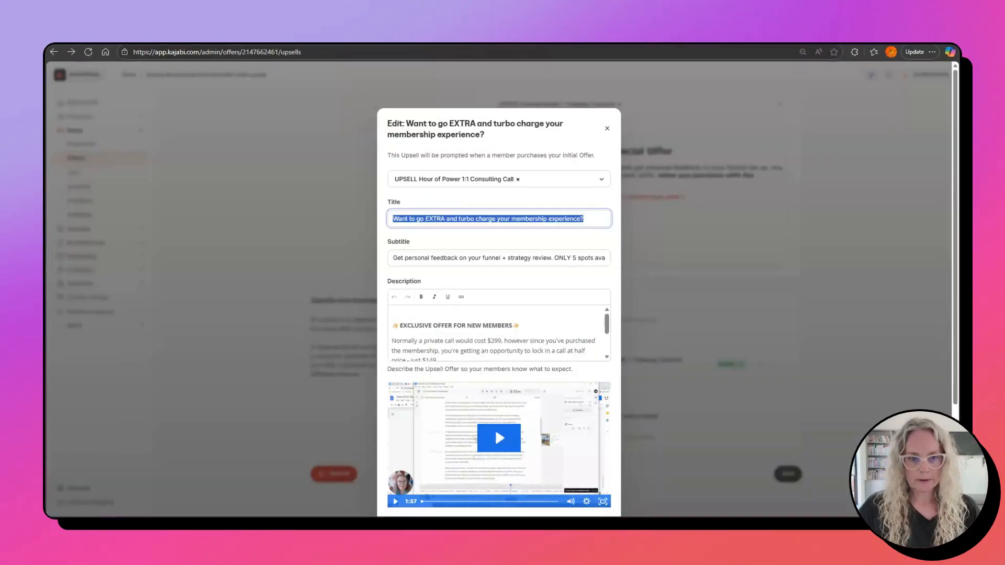
- Compare the upsell preview page with the title, subtitle and description in the upsell's edit form
scroll(433, 314, "down", 2)
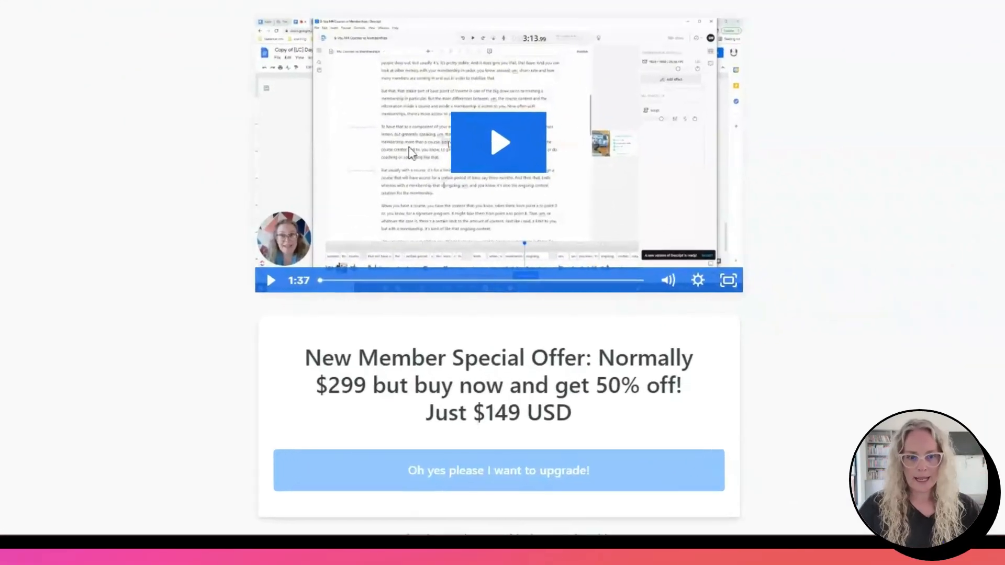
scroll(456, 384, "down", 5)
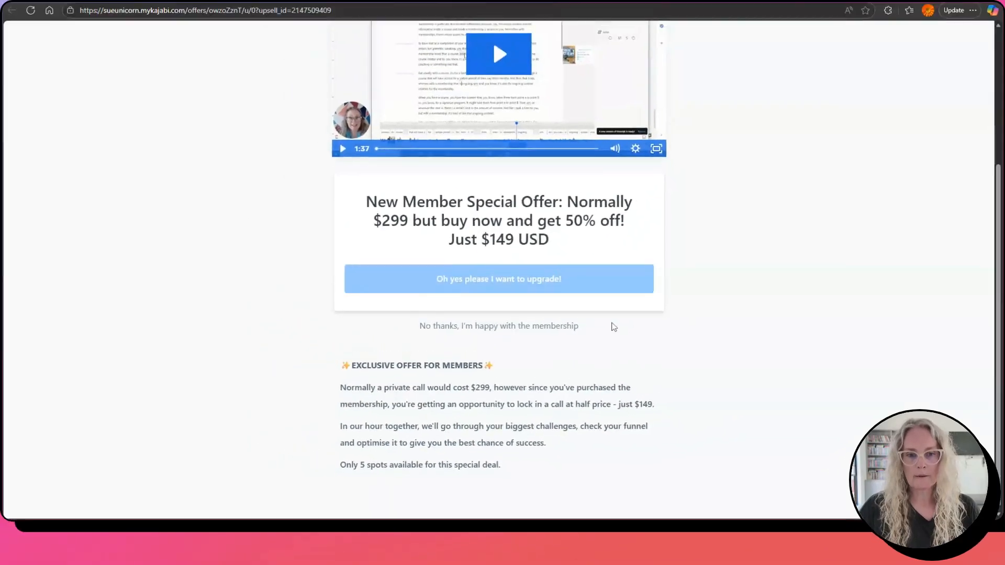
scroll(617, 238, "up", 5)
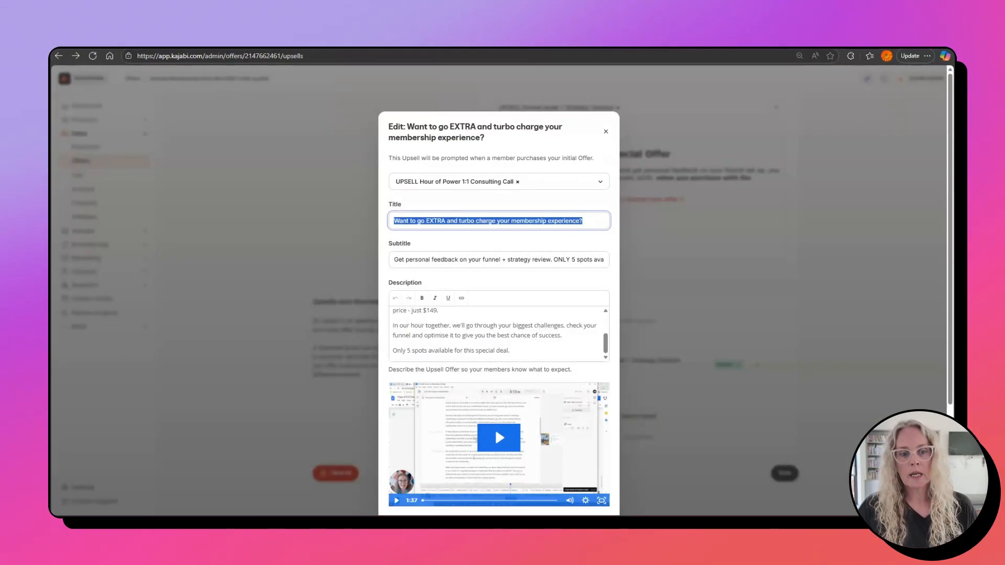
scroll(471, 329, "up", 2)
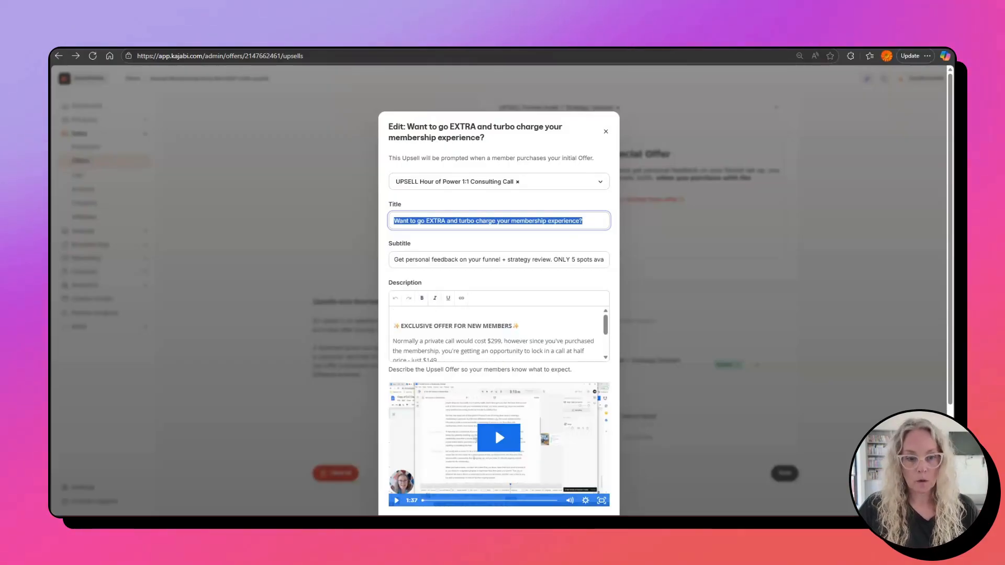
scroll(589, 308, "down", 5)
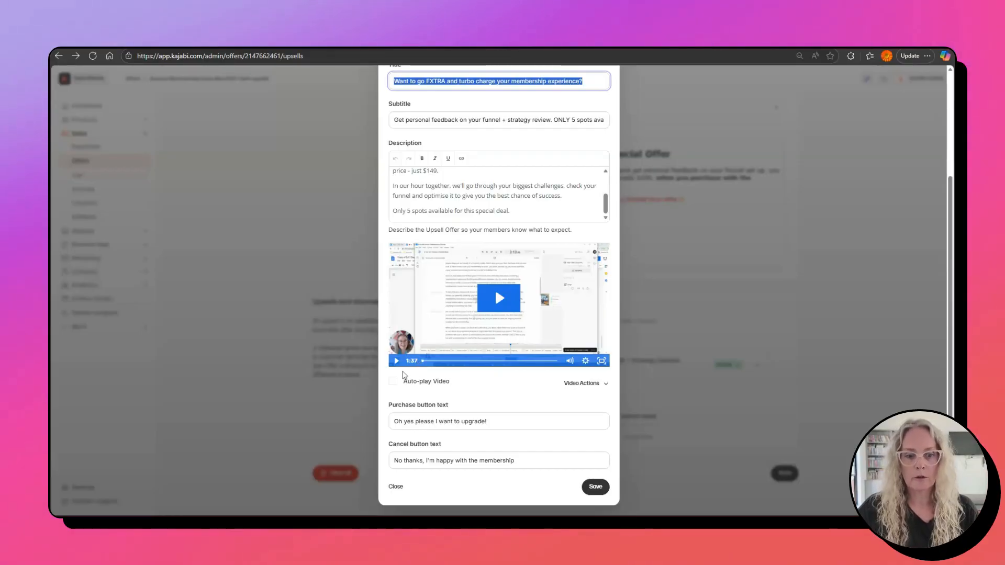
- Review the upsell's video actions, auto-play option and purchase and cancel button texts, and close the edit form without saving
left_click(593, 385)
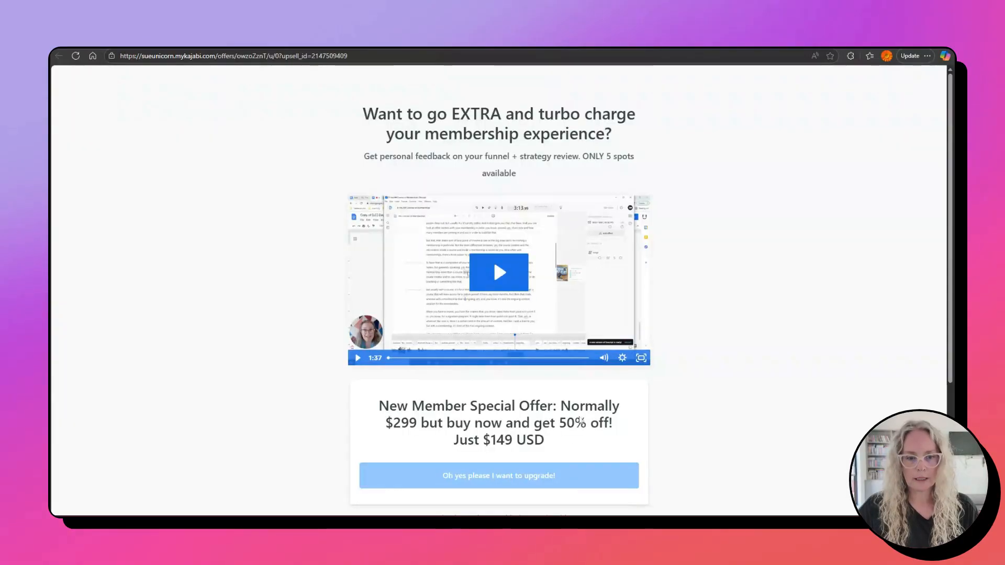
scroll(607, 423, "down", 4)
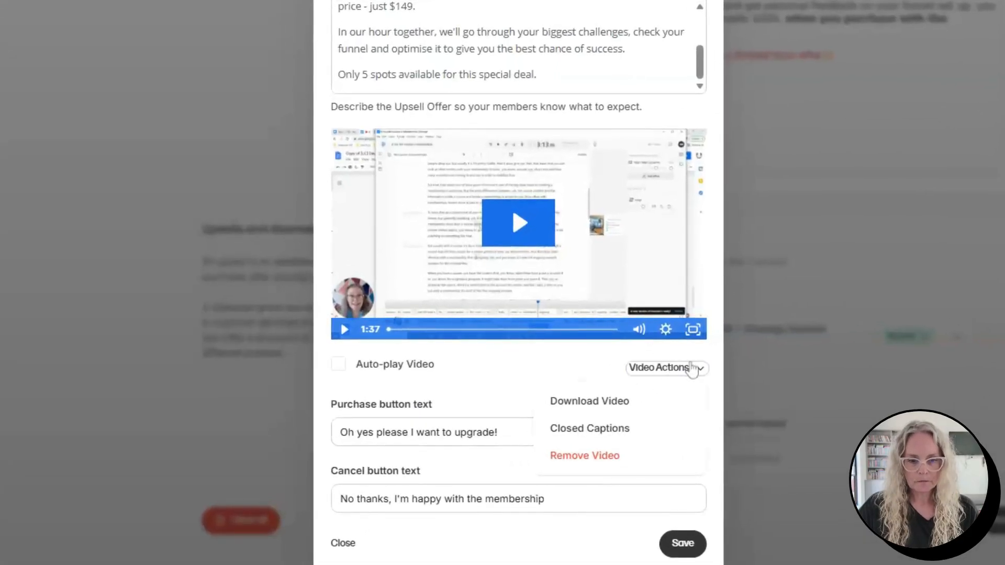
left_click(693, 370)
left_click(696, 372)
left_click(696, 372)
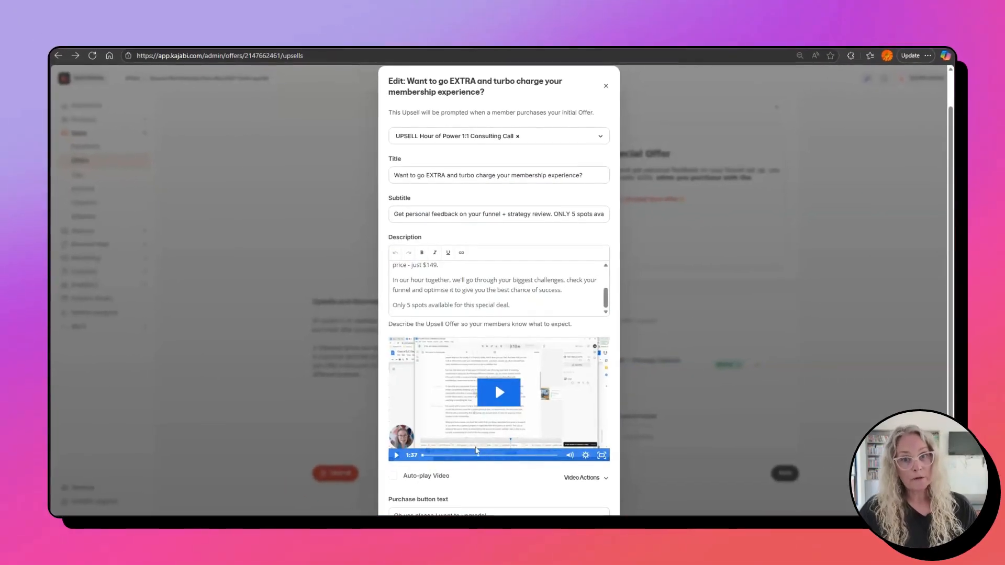
scroll(476, 446, "down", 2)
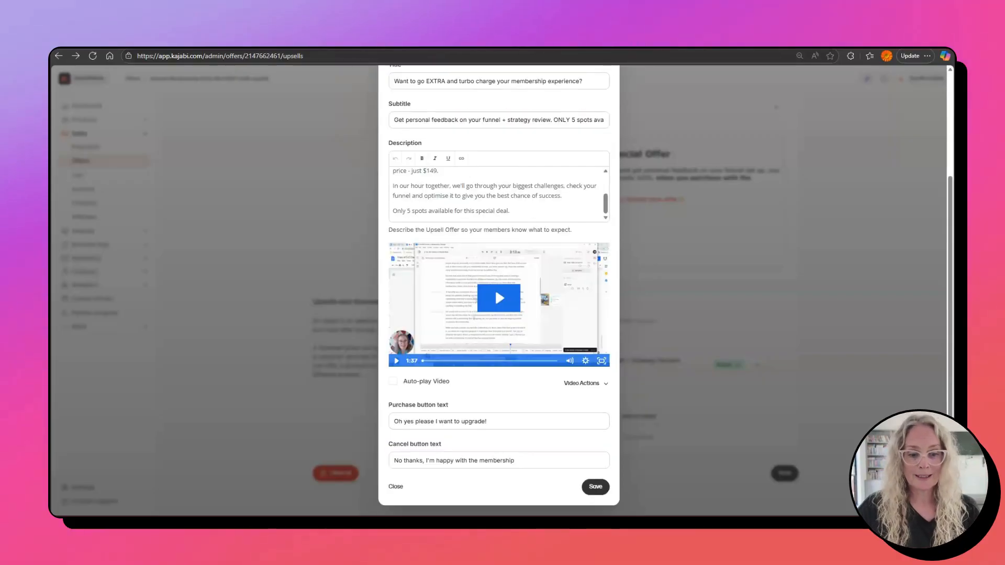
scroll(528, 195, "up", 2)
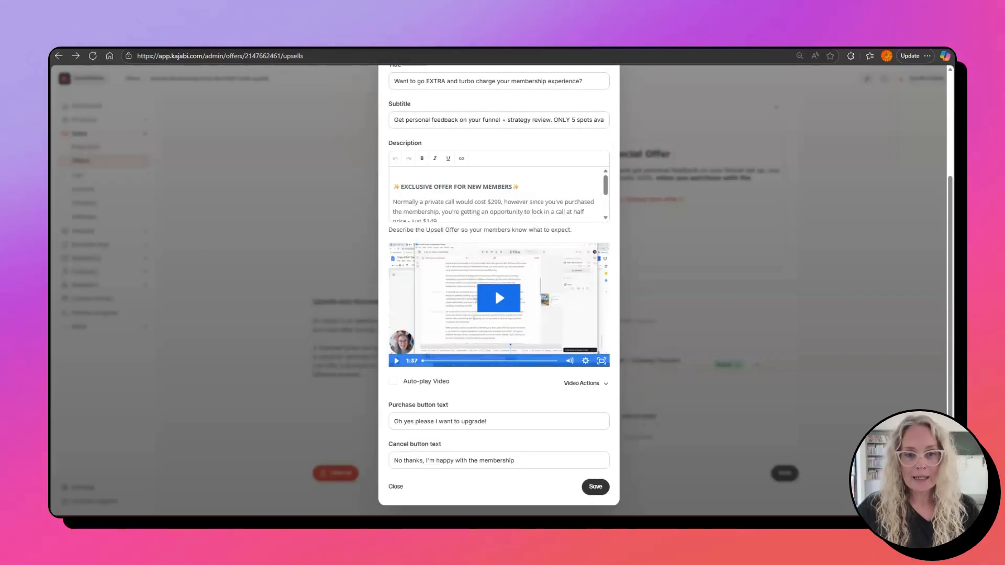
scroll(609, 97, "up", 3)
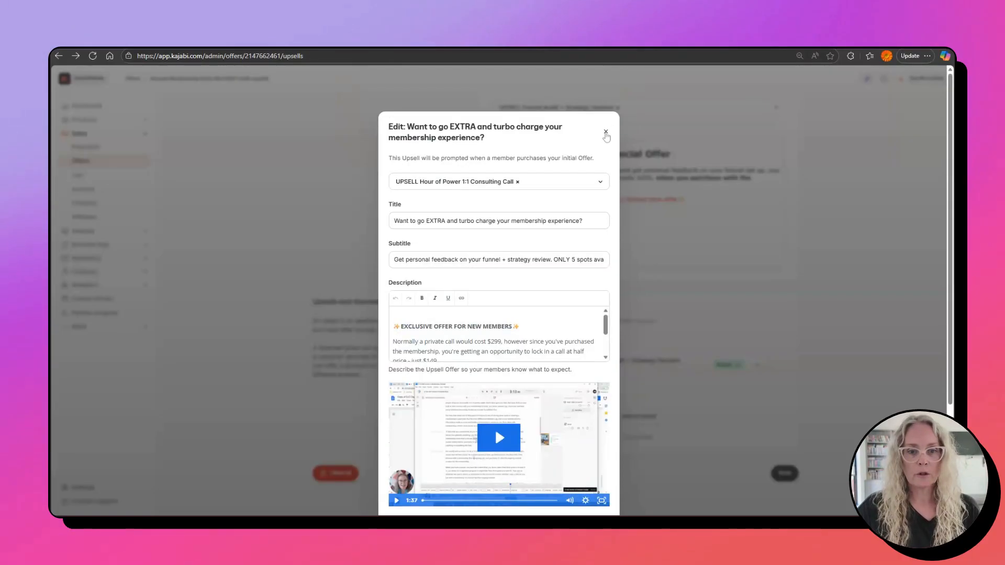
left_click(607, 135)
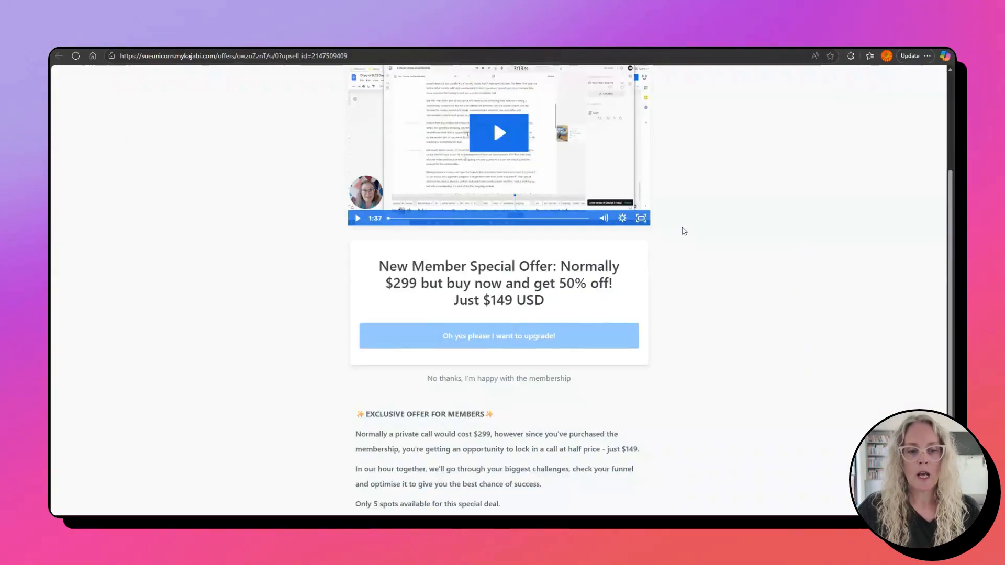
- Look over the upsell preview page again, from its headline and video to the upgrade and decline choices
scroll(684, 231, "up", 3)
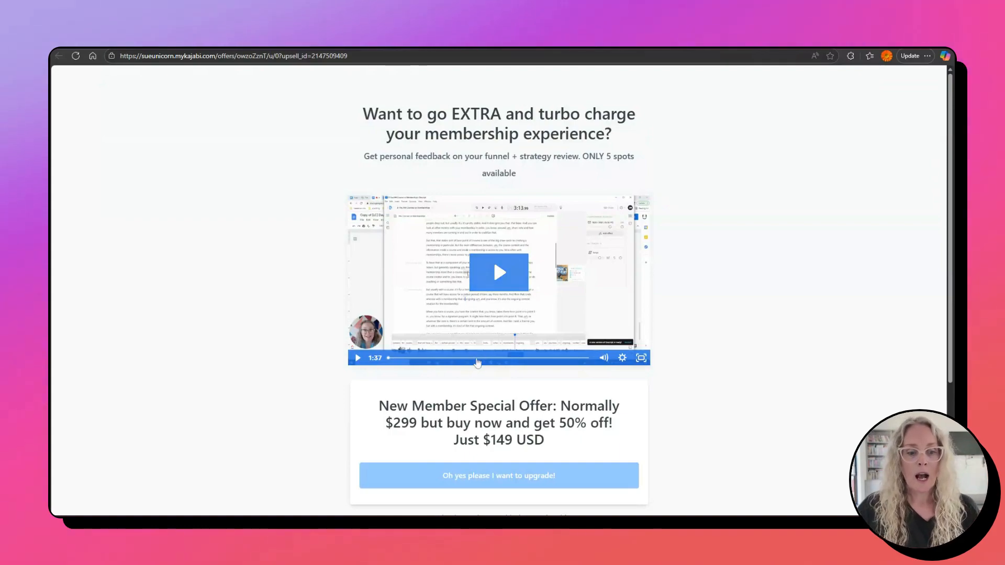
scroll(478, 363, "down", 1)
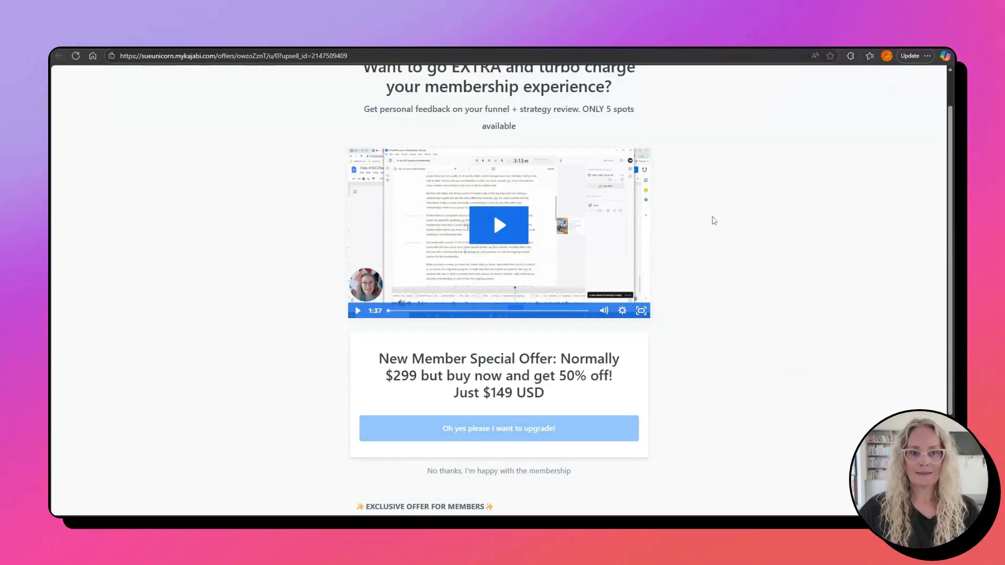
scroll(678, 240, "up", 1)
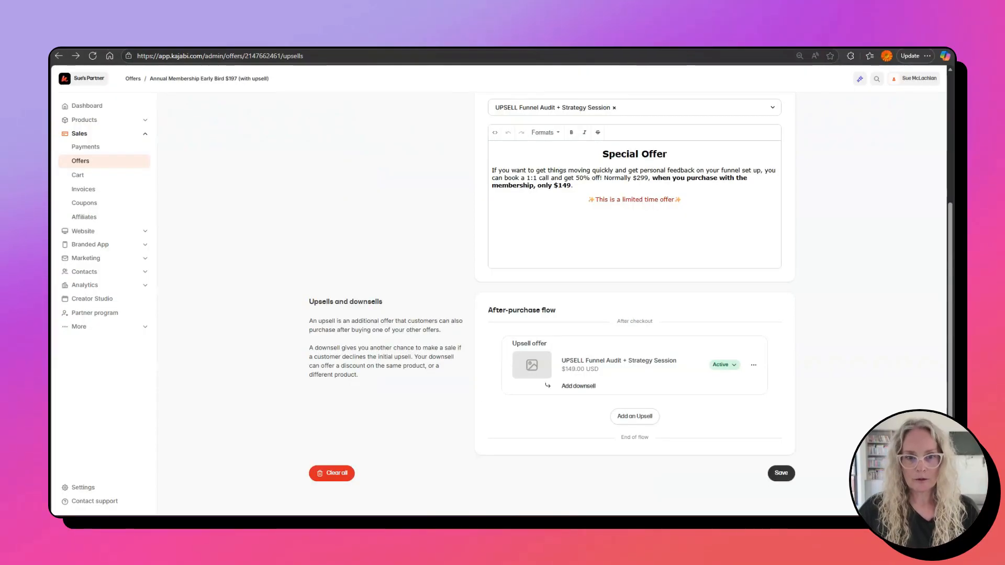
- Disable the order bump at checkout for the Annual Membership Early Bird $197 (with upsell) offer and save
scroll(681, 235, "up", 4)
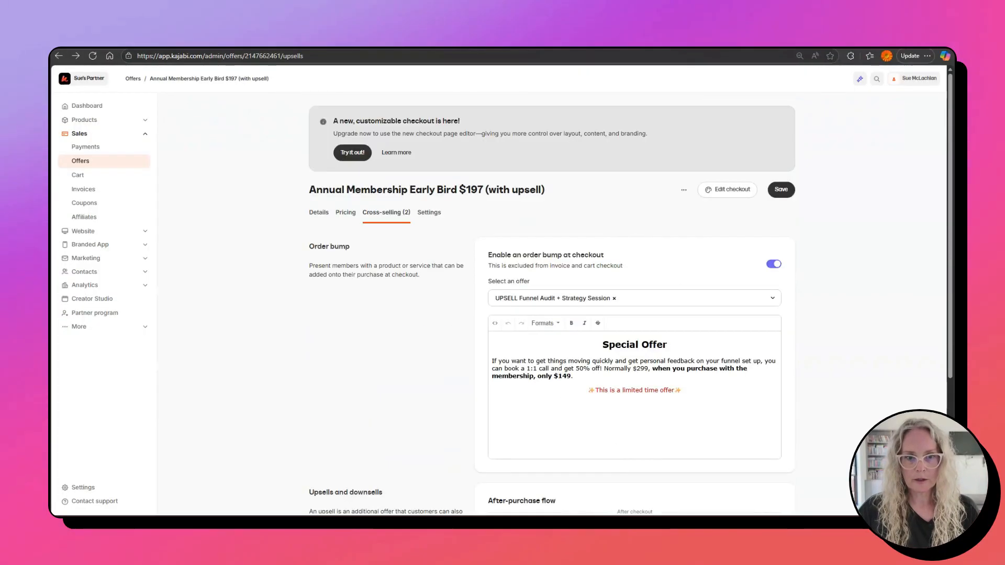
left_click(732, 192)
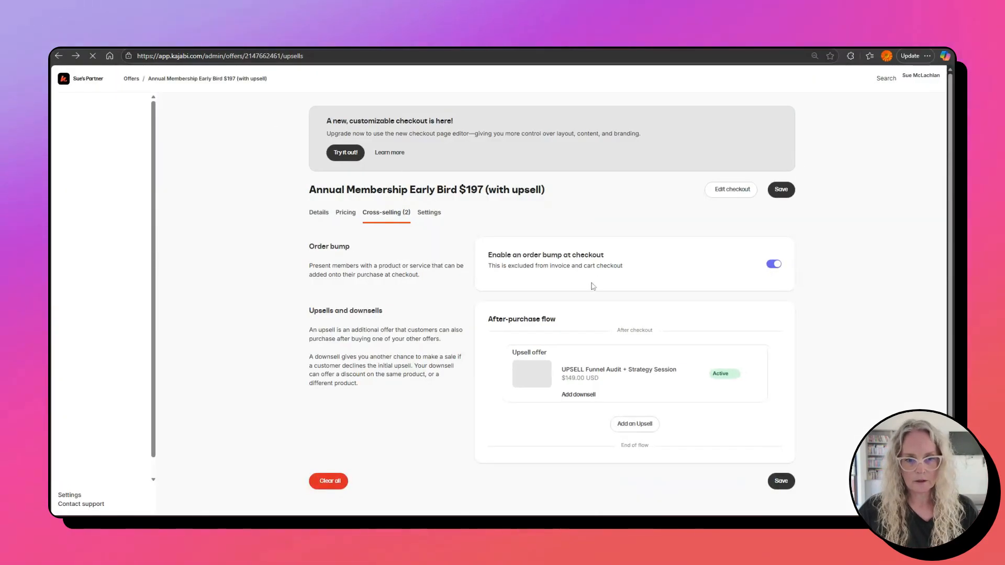
left_click(772, 266)
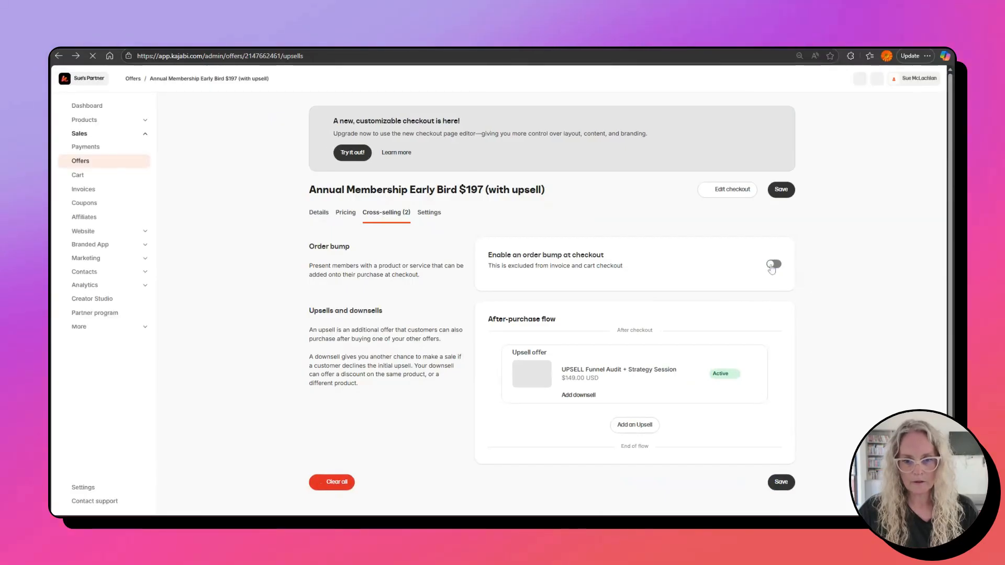
left_click(782, 190)
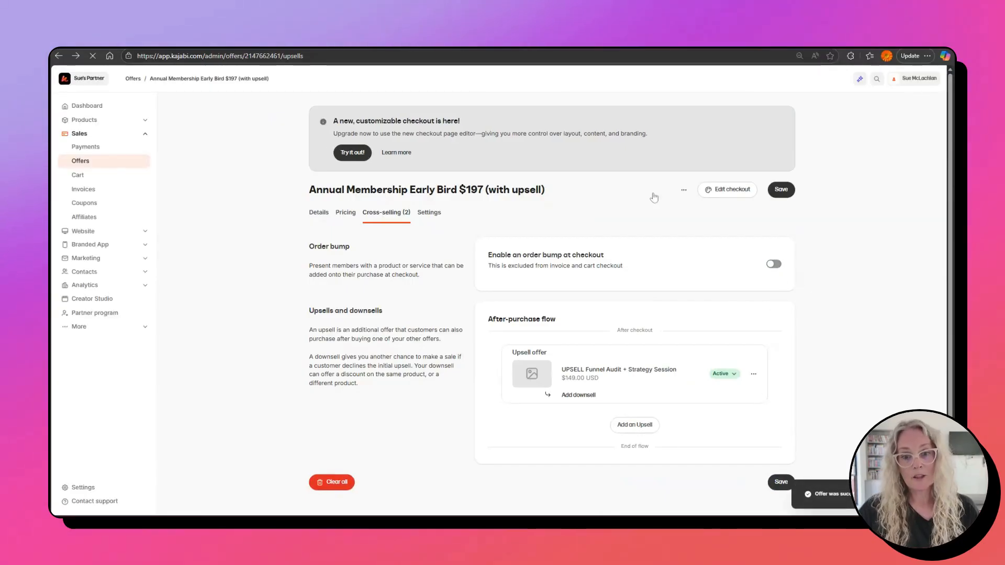
- Preview the Annual Membership checkout and the upsell page that follows it, and return to the offer's after-purchase flow
left_click(683, 191)
left_click(626, 225)
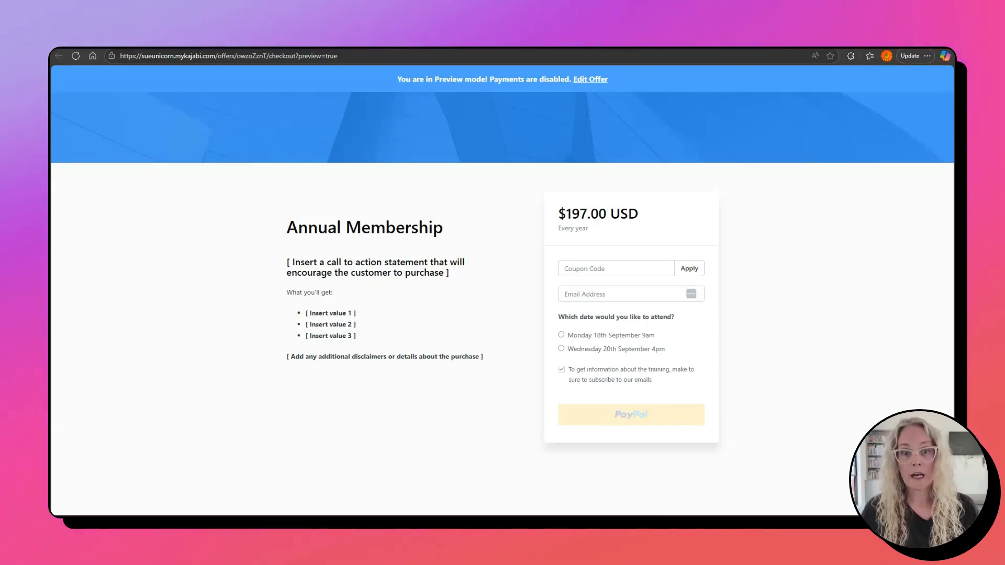
left_click(300, 43)
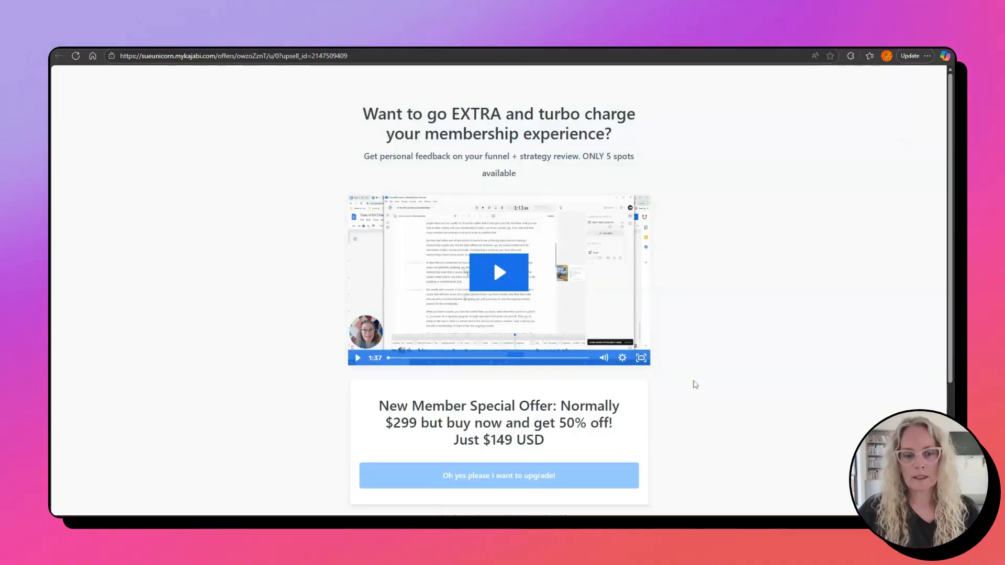
scroll(675, 398, "down", 3)
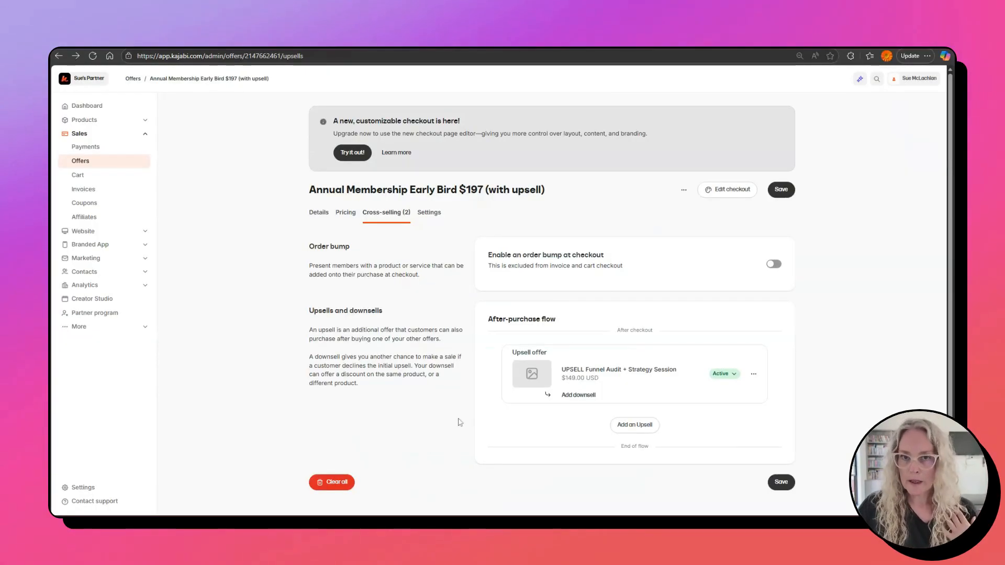
scroll(401, 427, "down", 1)
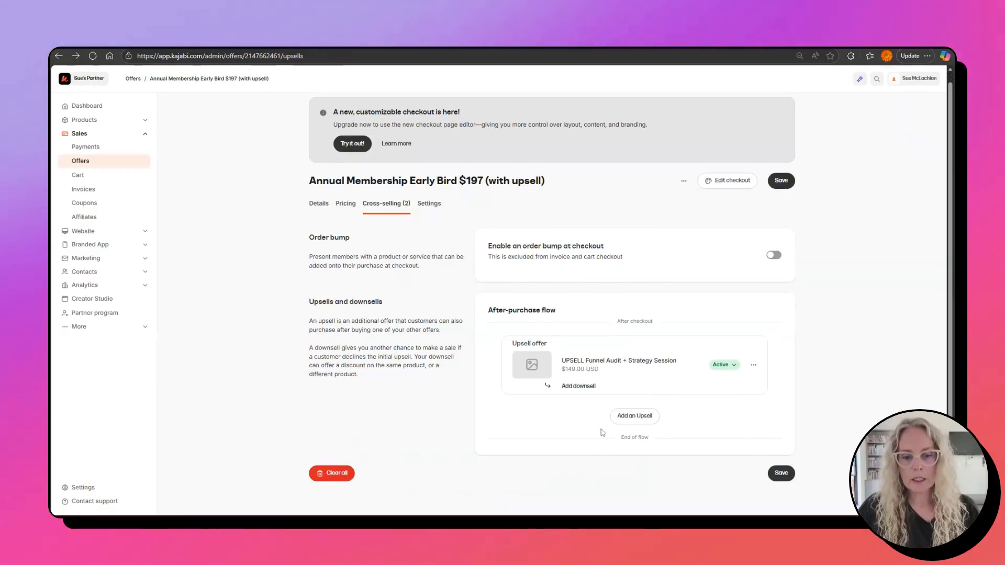
- Look at the blank form for adding another upsell to the after-purchase flow, and close it without adding one
left_click(635, 416)
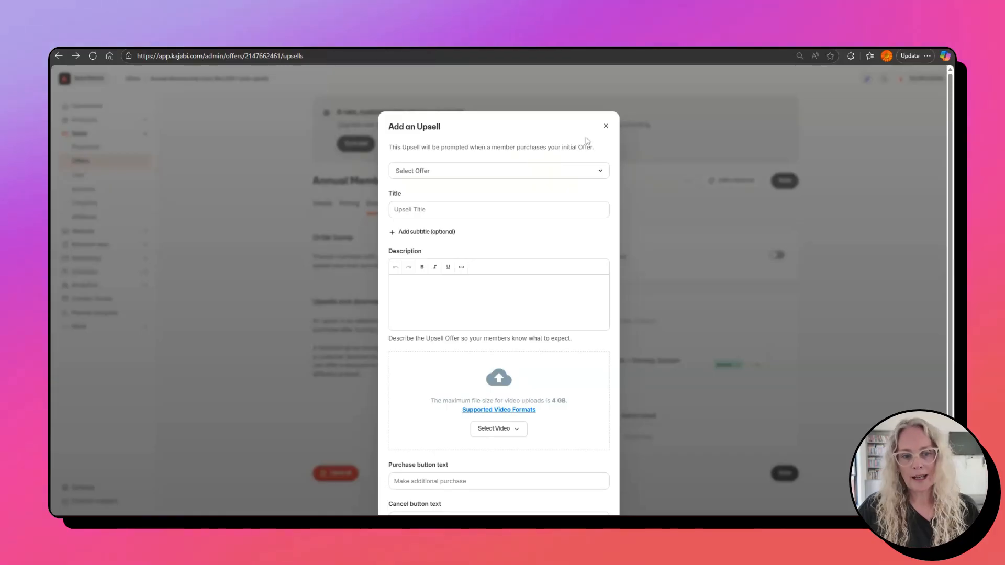
left_click(606, 127)
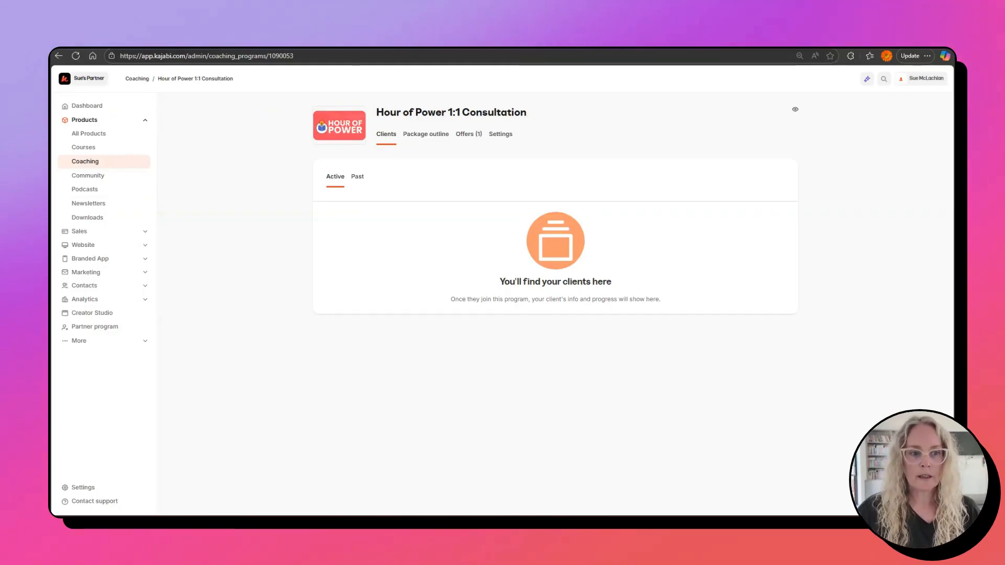
- Review the UPSELL Funnel Audit + Strategy Session offer's details against the special-offer price headline on the upsell page, and open the offer's pricing
left_click(419, 42)
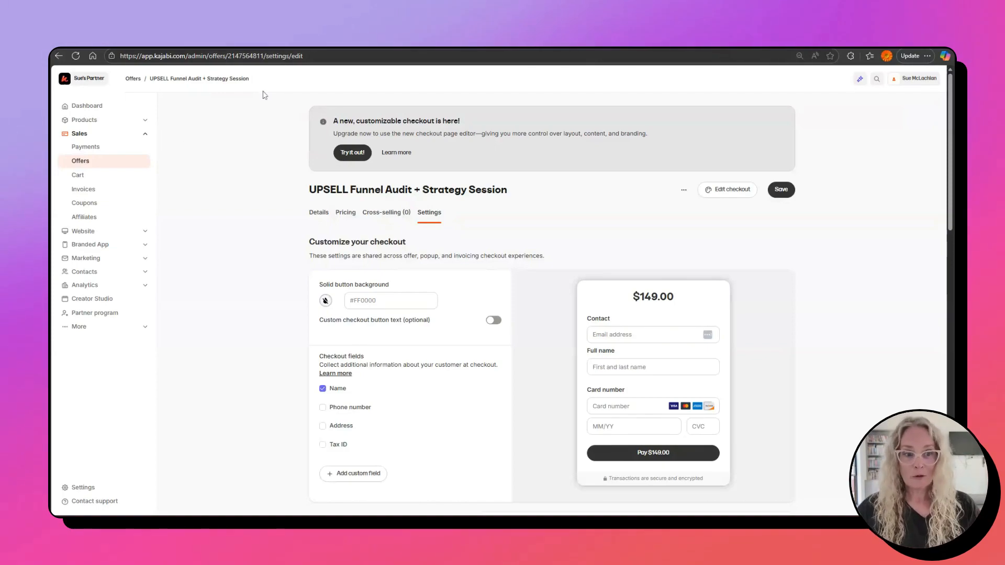
left_click(318, 214)
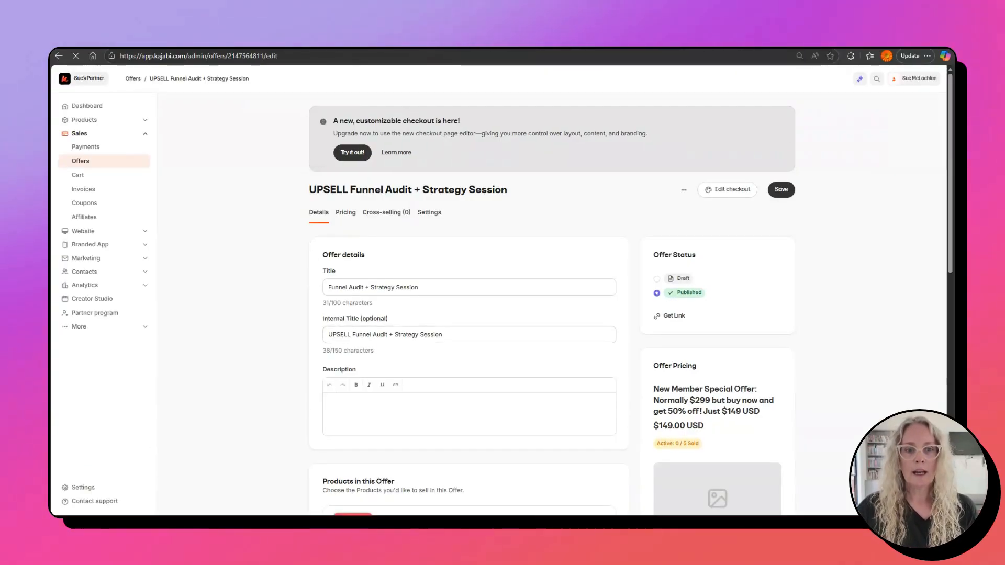
key("alt+Left")
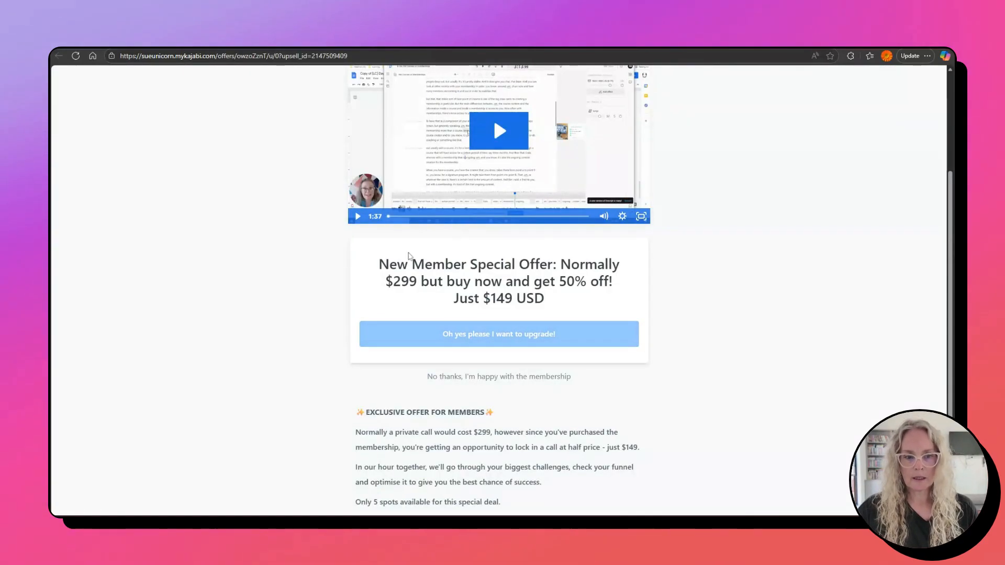
left_click_drag(378, 264, 564, 316)
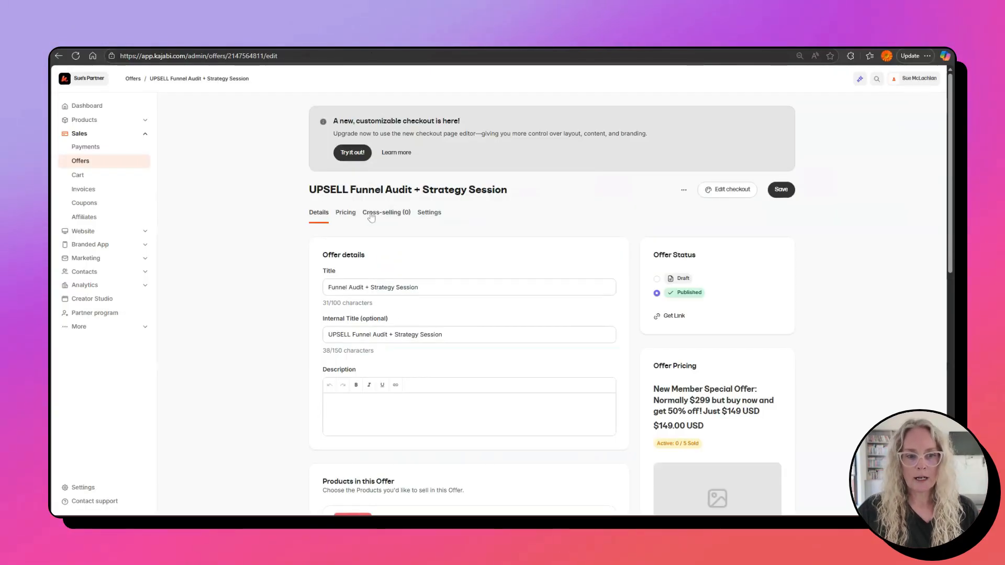
left_click(350, 216)
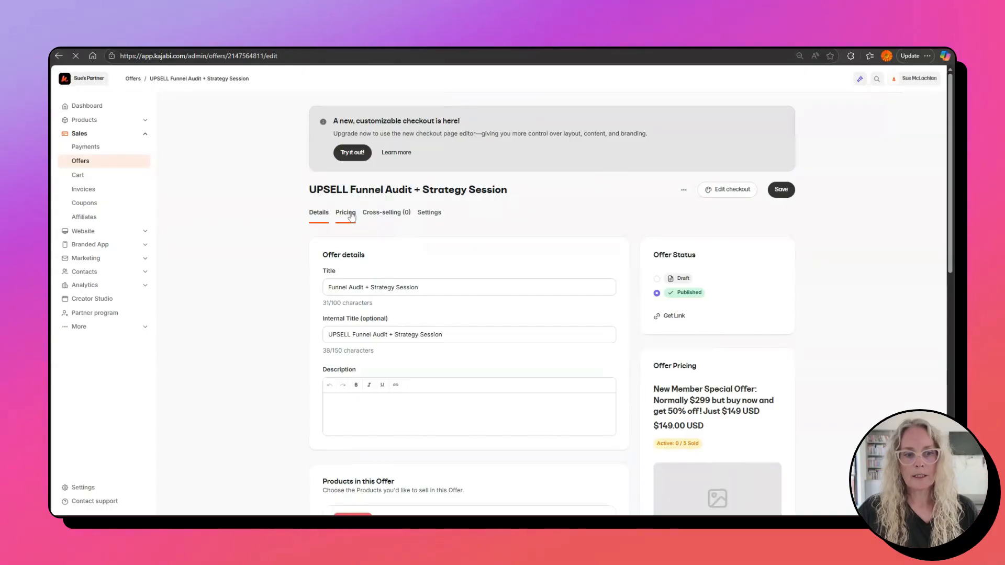